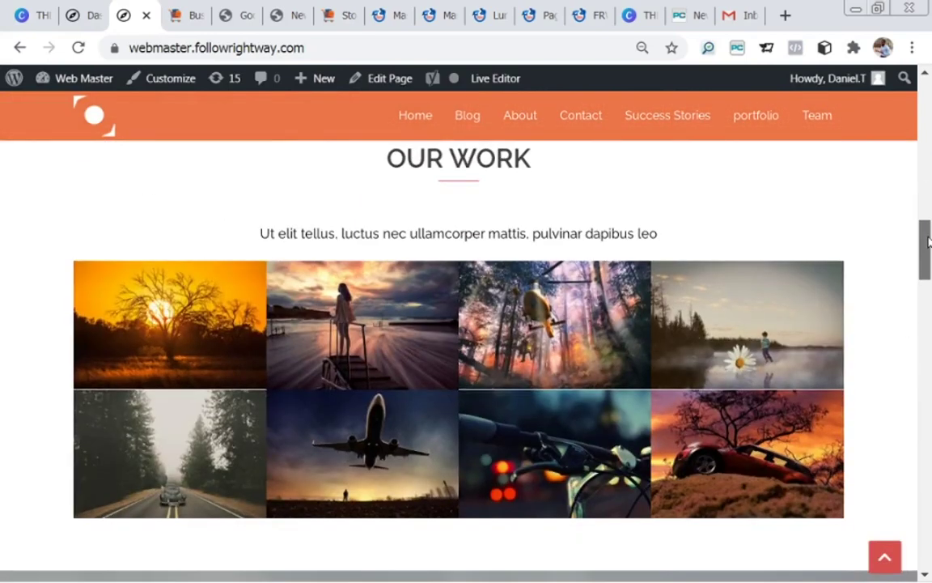
Step: Open the list of all pages in the WordPress admin of the Web Master site
drag(928, 242, 931, 23)
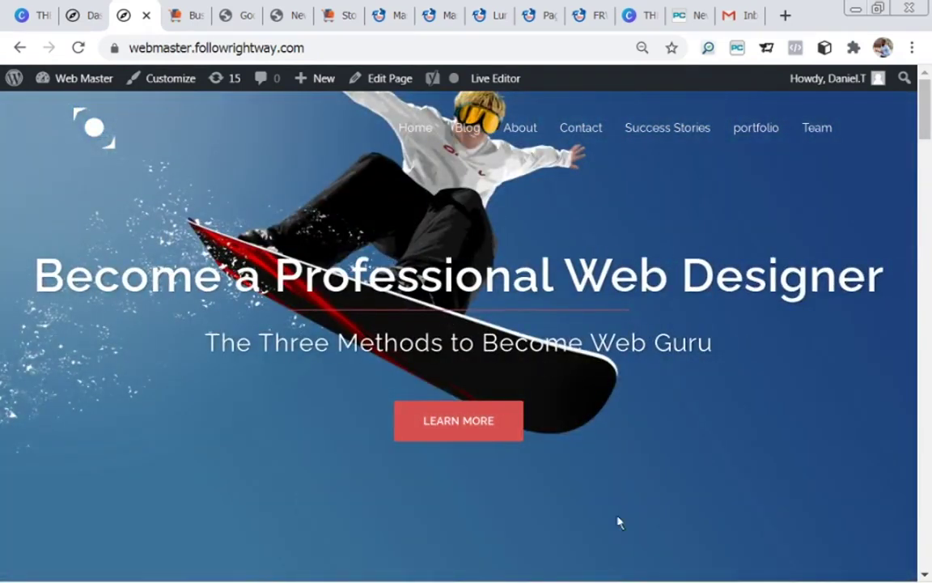
click(81, 15)
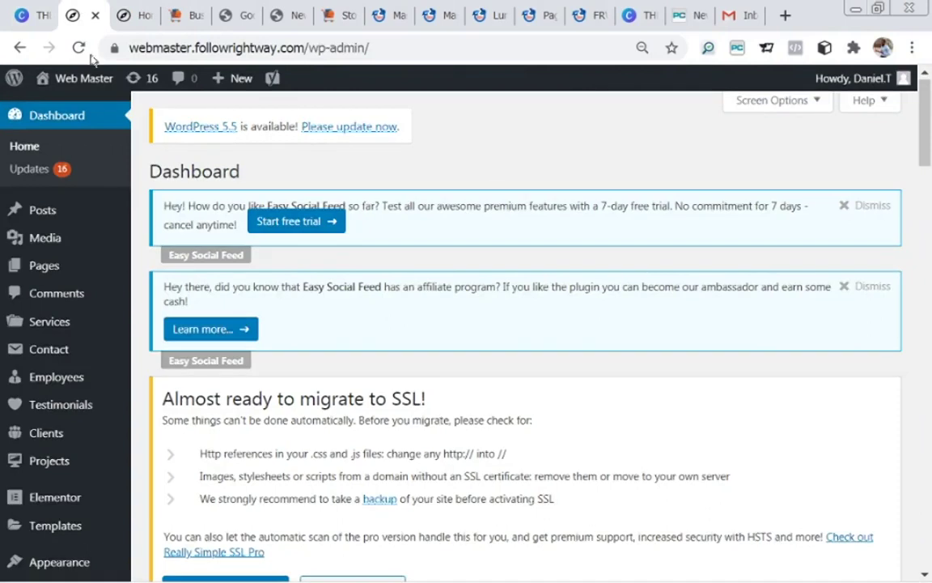
mouse_move(42, 268)
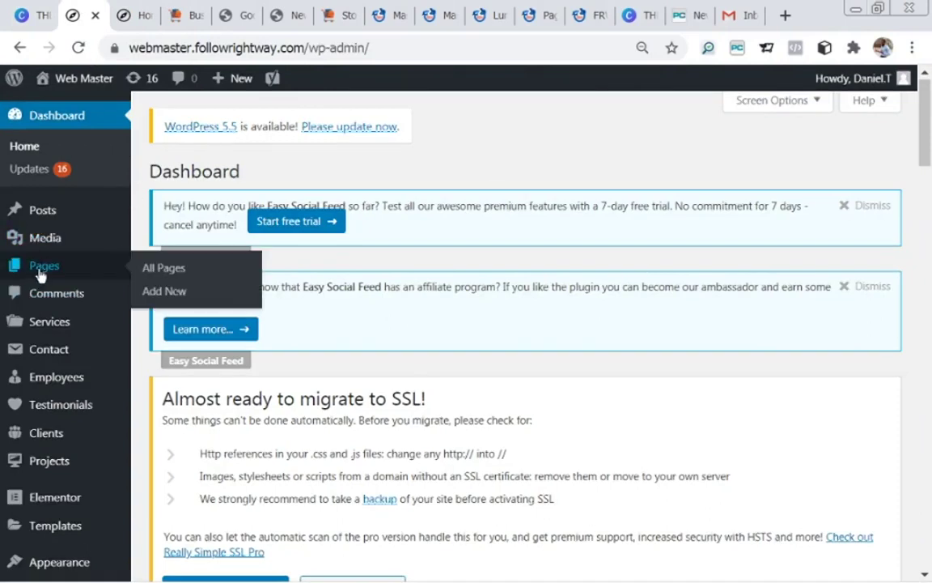
click(149, 277)
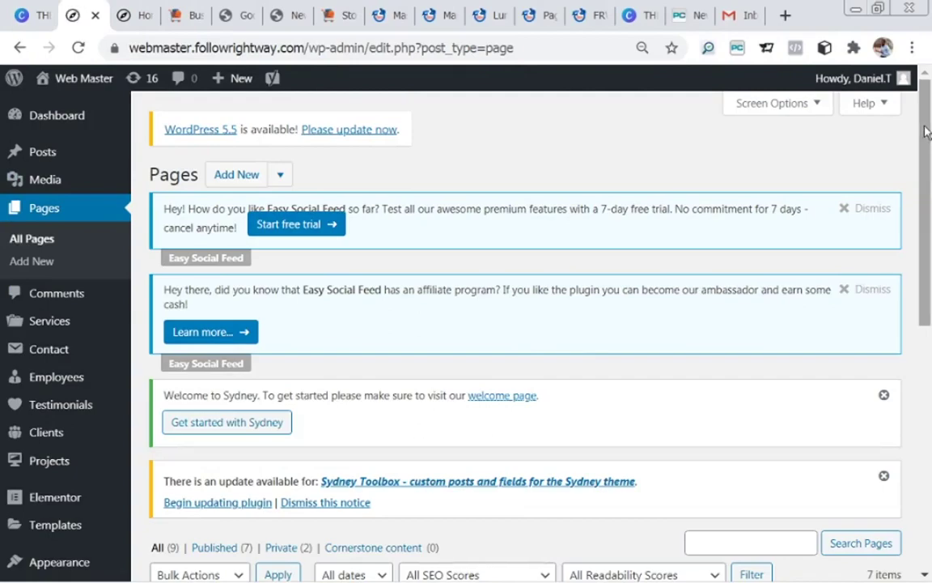
drag(926, 132, 910, 324)
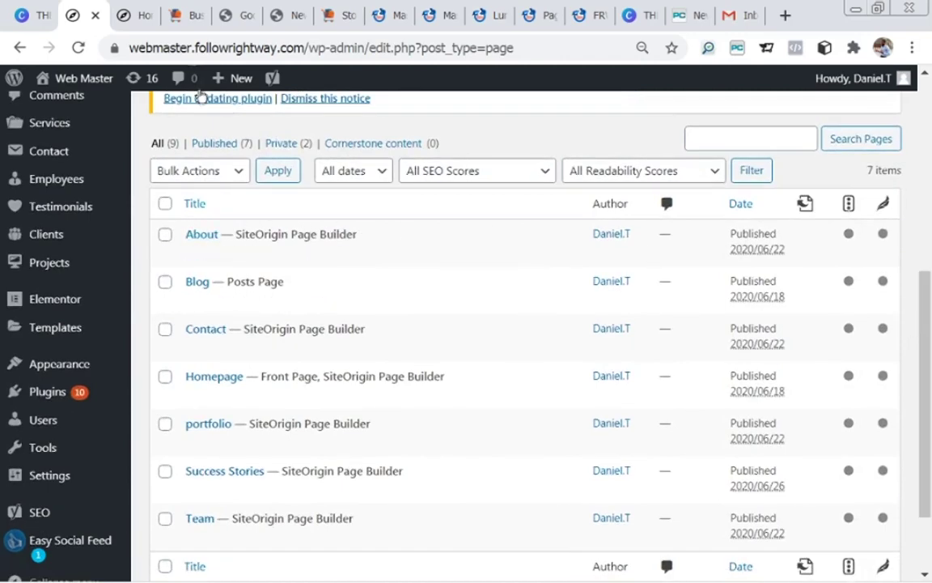
Step: Check the live homepage against the page list and open the Homepage entry for editing
click(123, 16)
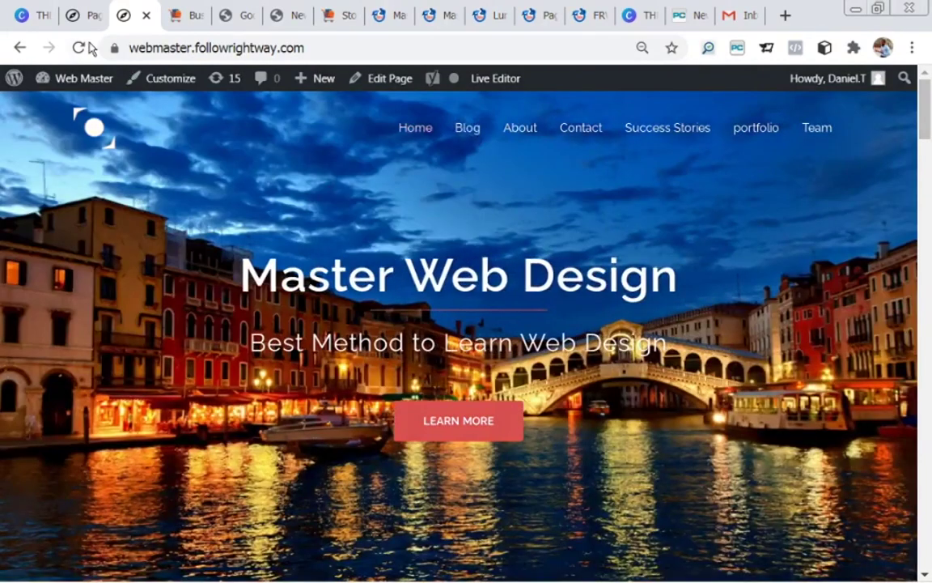
click(81, 17)
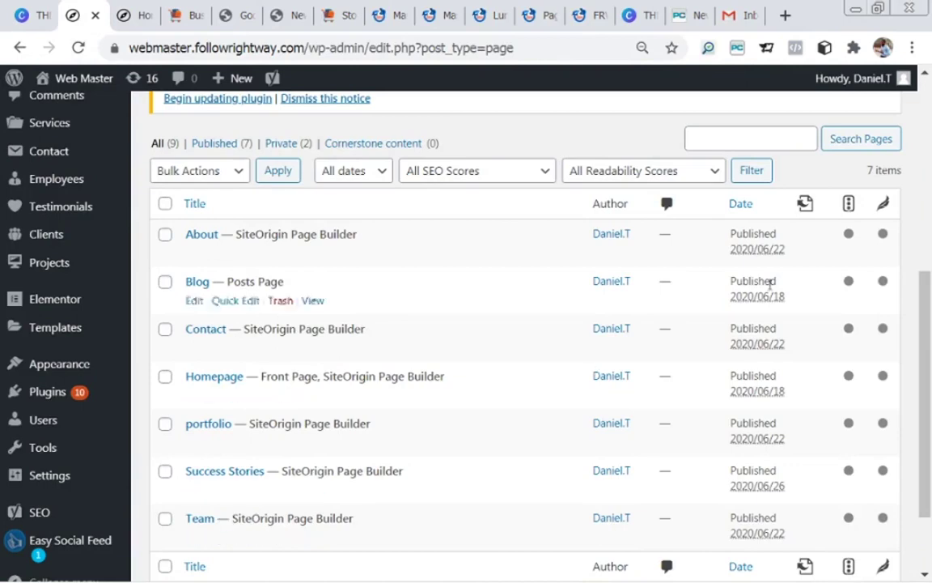
mouse_move(928, 301)
mouse_down()
mouse_move(928, 334)
mouse_move(931, 300)
mouse_up()
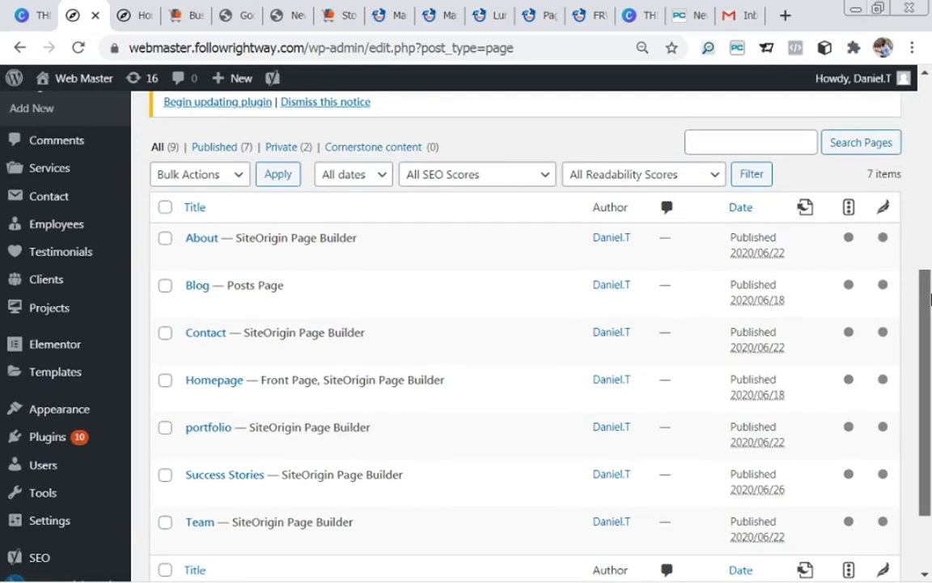
click(138, 15)
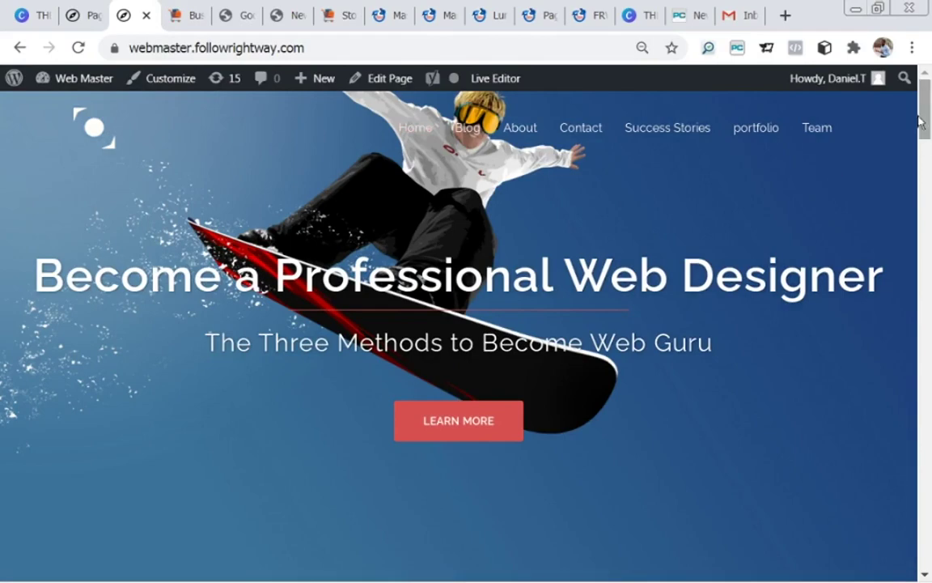
mouse_move(927, 113)
mouse_down()
mouse_move(918, 366)
mouse_move(925, 109)
mouse_up()
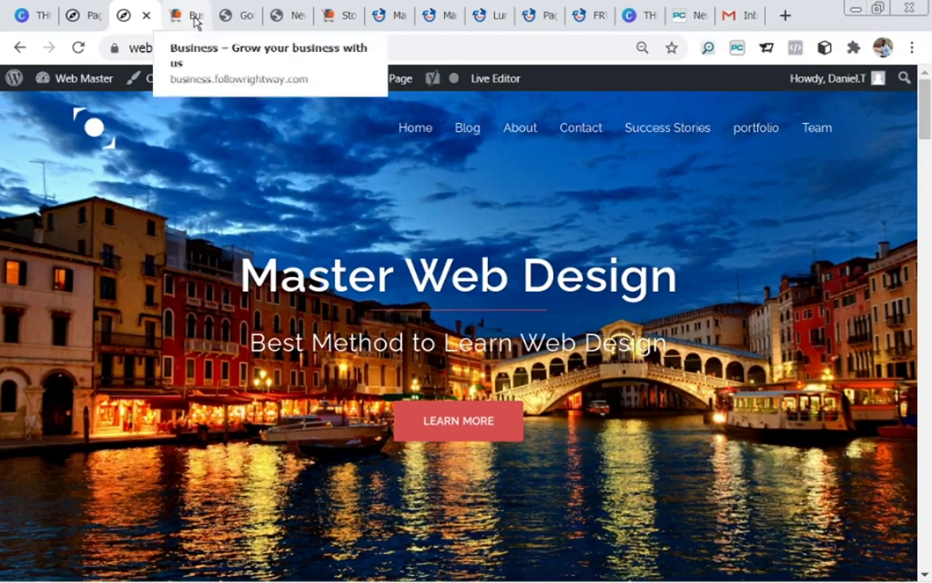
click(82, 23)
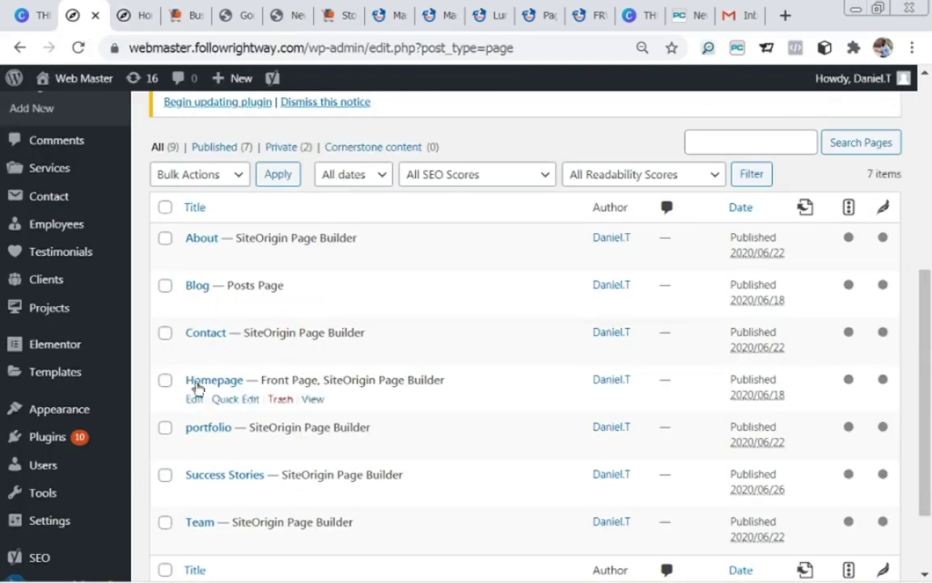
click(195, 400)
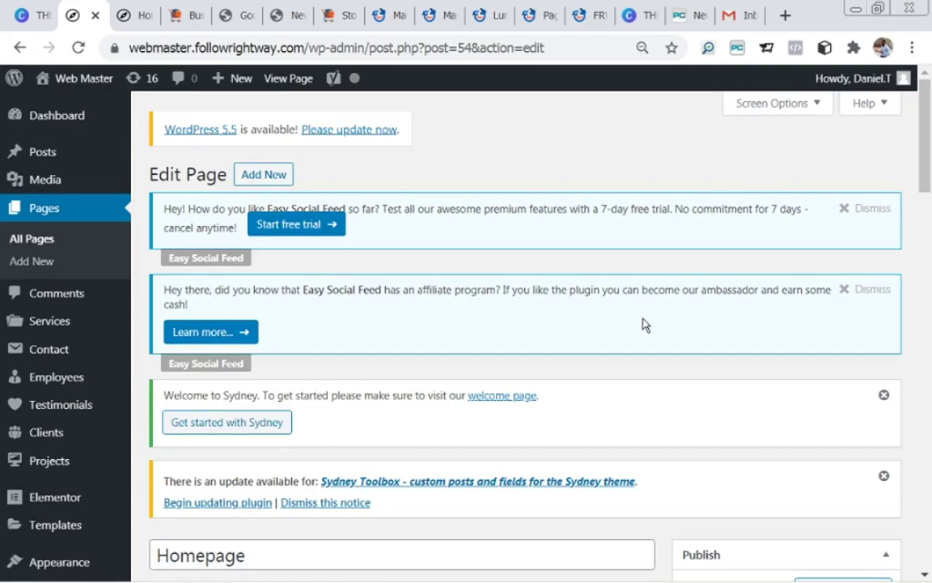
Step: Compare the Our Services rows in the Homepage's page builder with the services section on the live homepage
drag(925, 158, 928, 249)
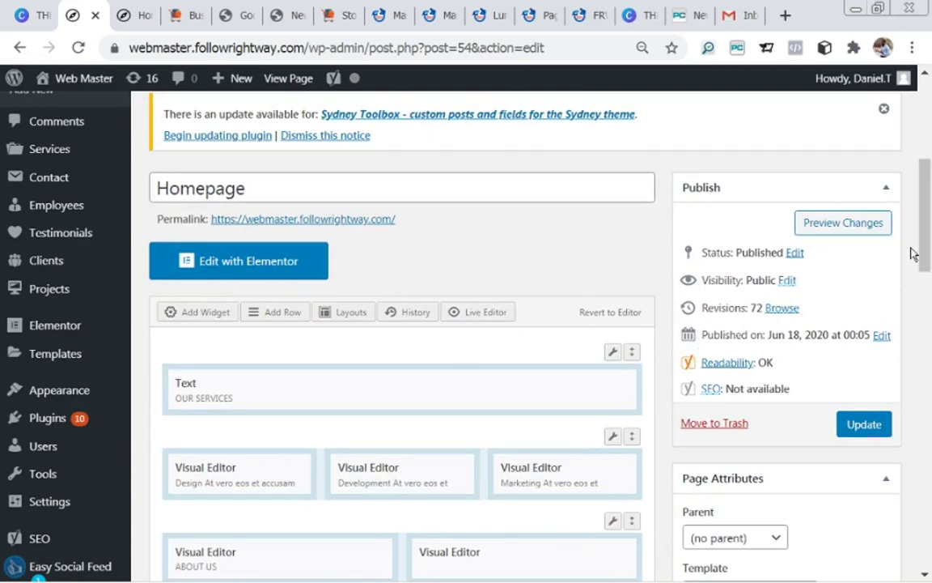
drag(926, 256, 925, 283)
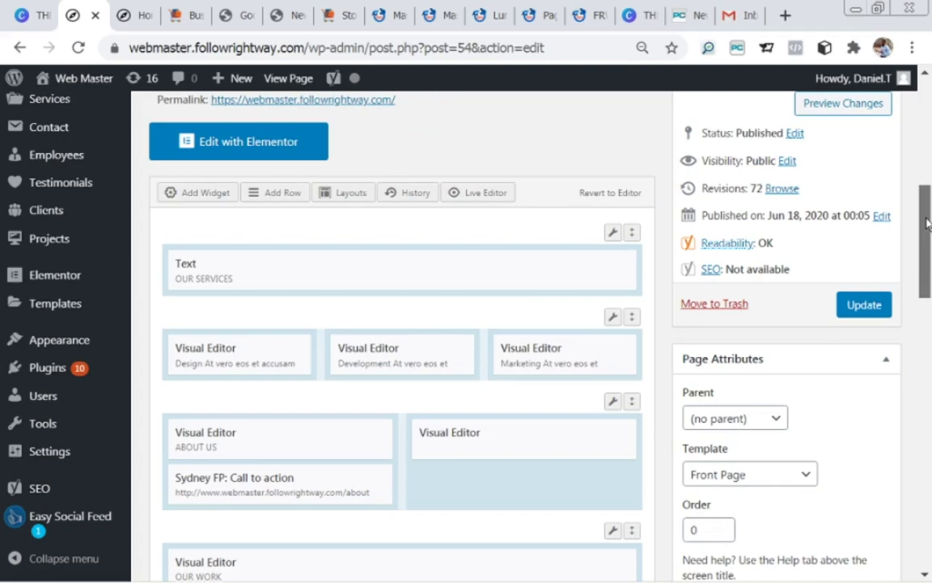
drag(929, 223, 928, 222)
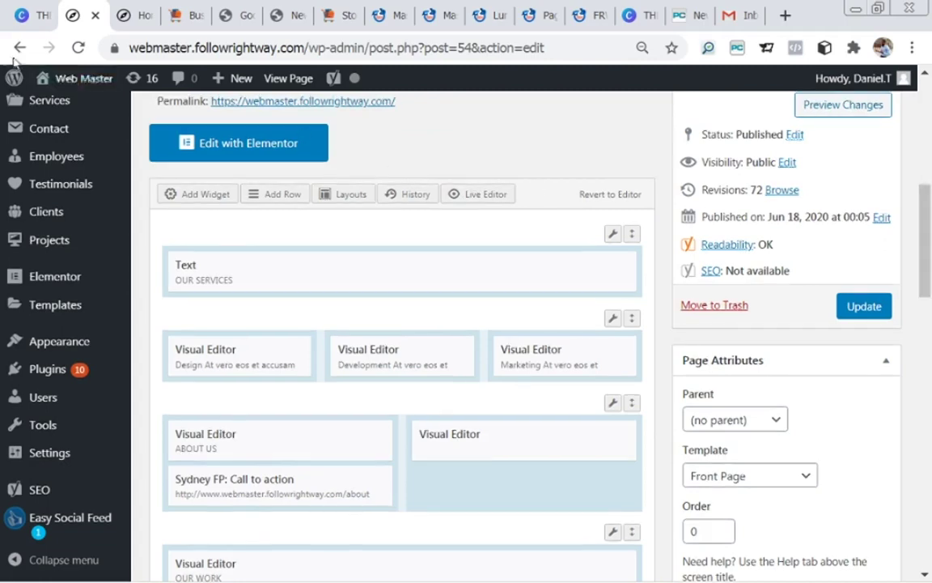
click(136, 14)
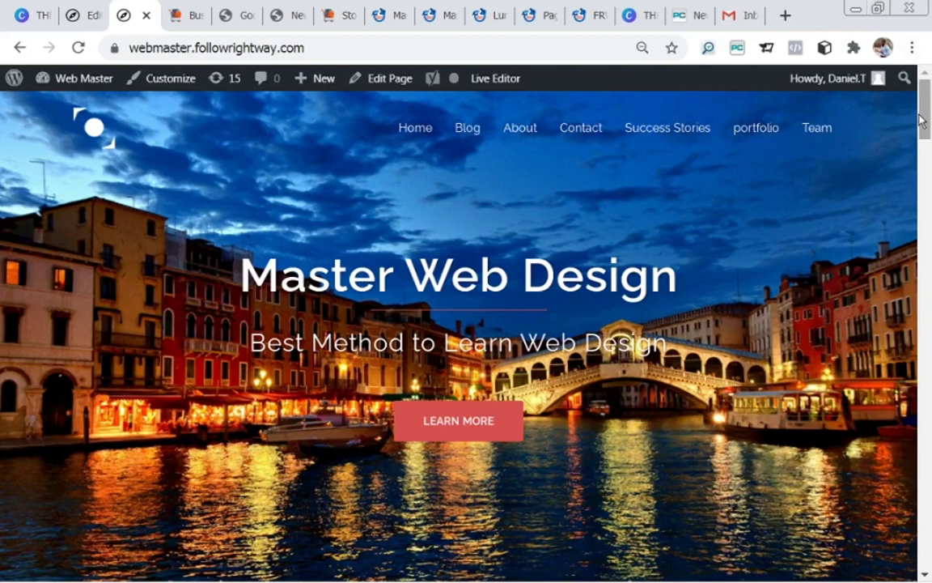
drag(920, 122, 920, 174)
click(91, 16)
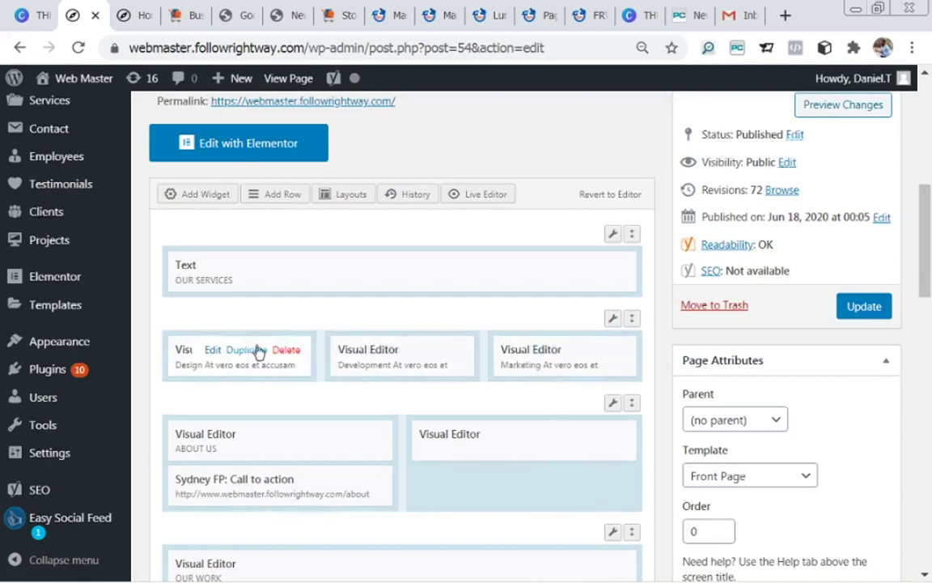
click(77, 81)
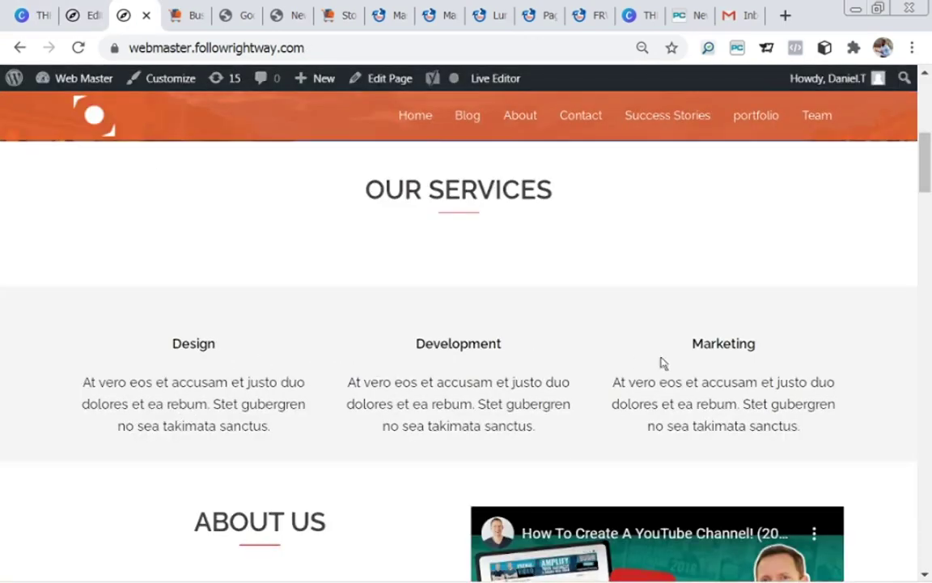
Step: Compare the builder's About Us row with the live About Us section and review the rows down to Meet Our Team
click(181, 16)
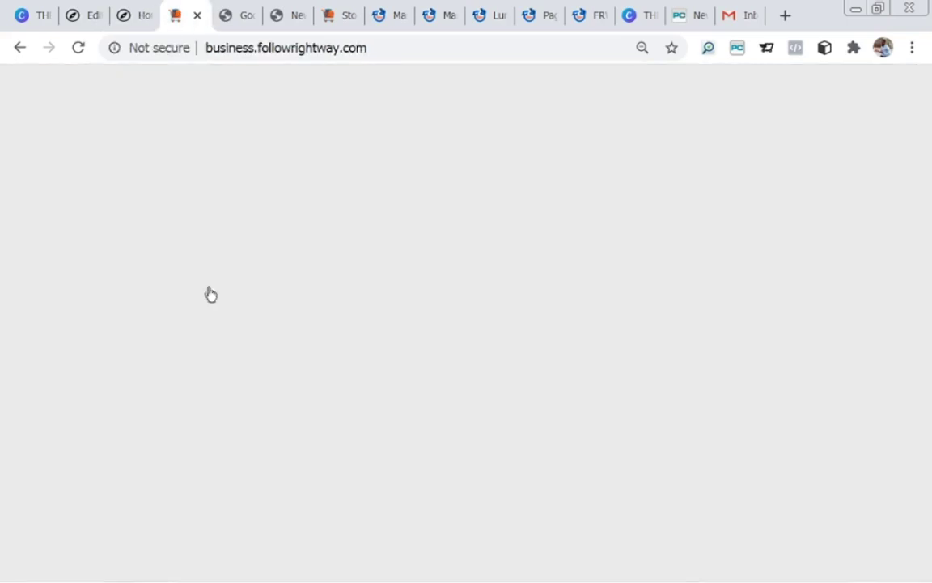
click(72, 19)
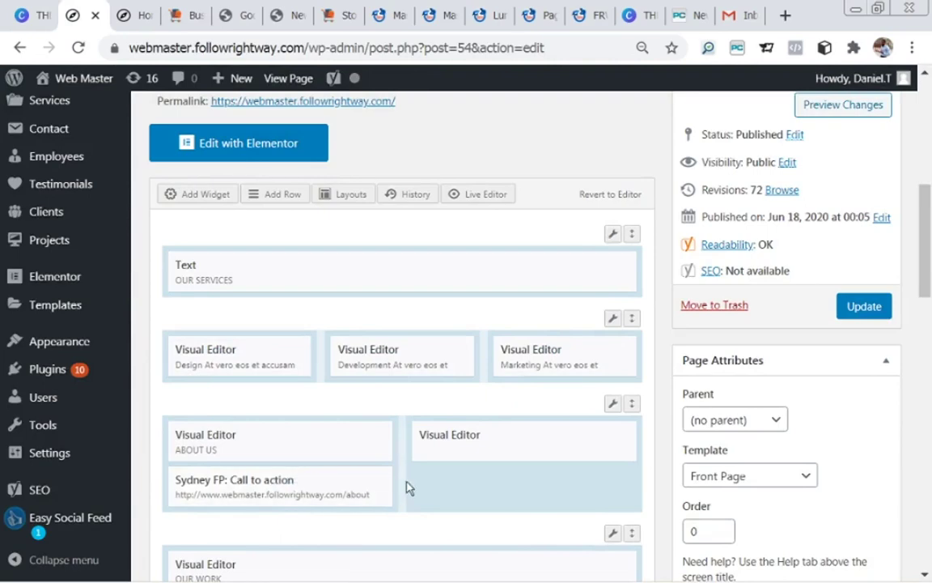
click(125, 22)
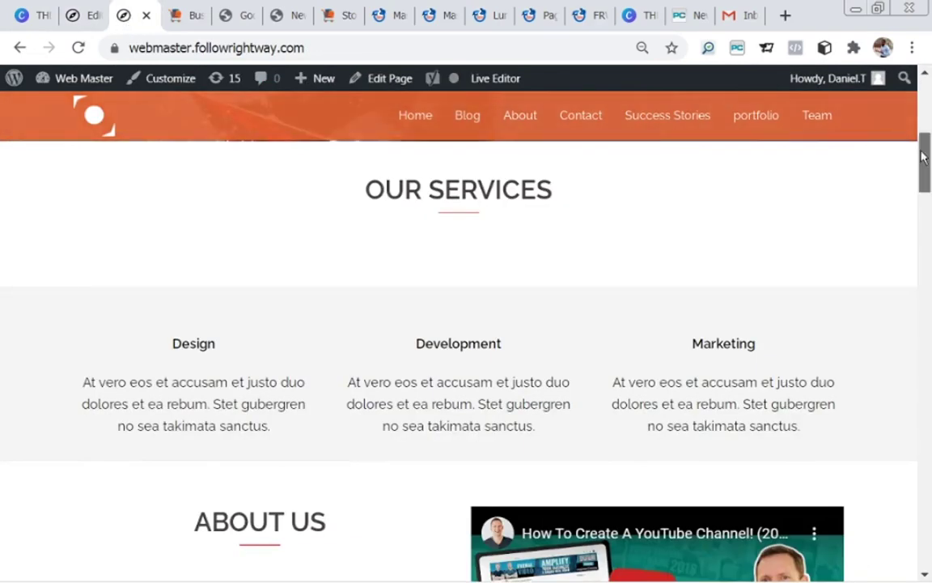
drag(924, 158, 924, 191)
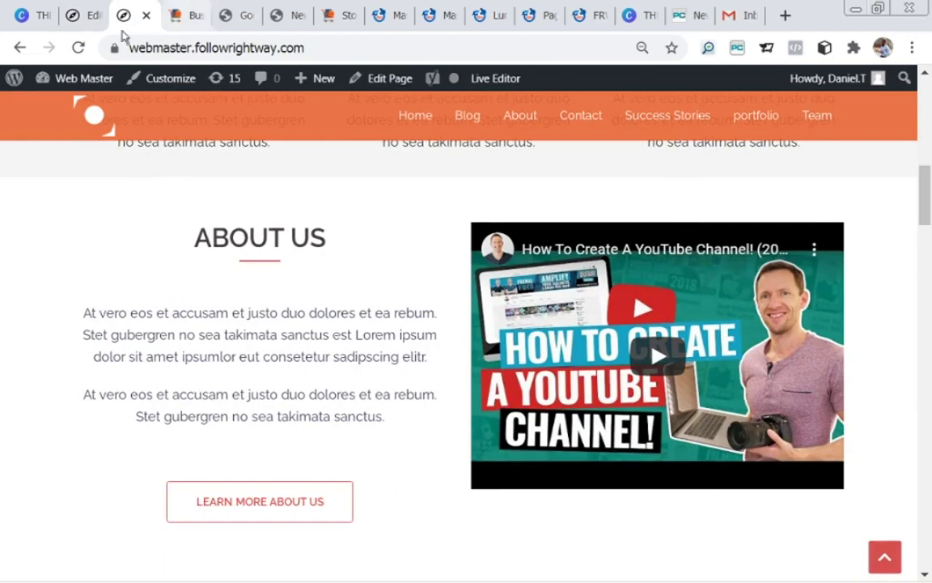
click(83, 15)
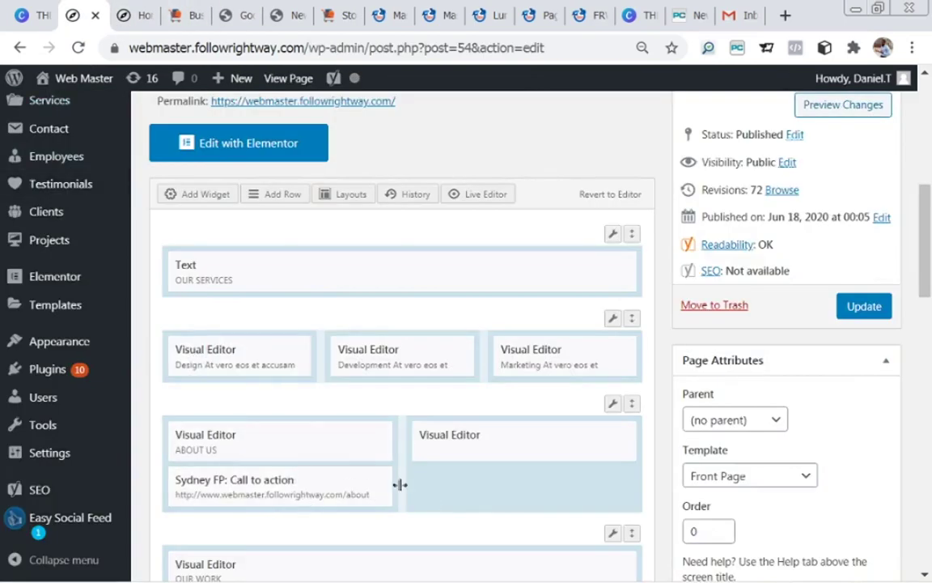
drag(925, 229, 927, 271)
scroll(927, 271, down, 1)
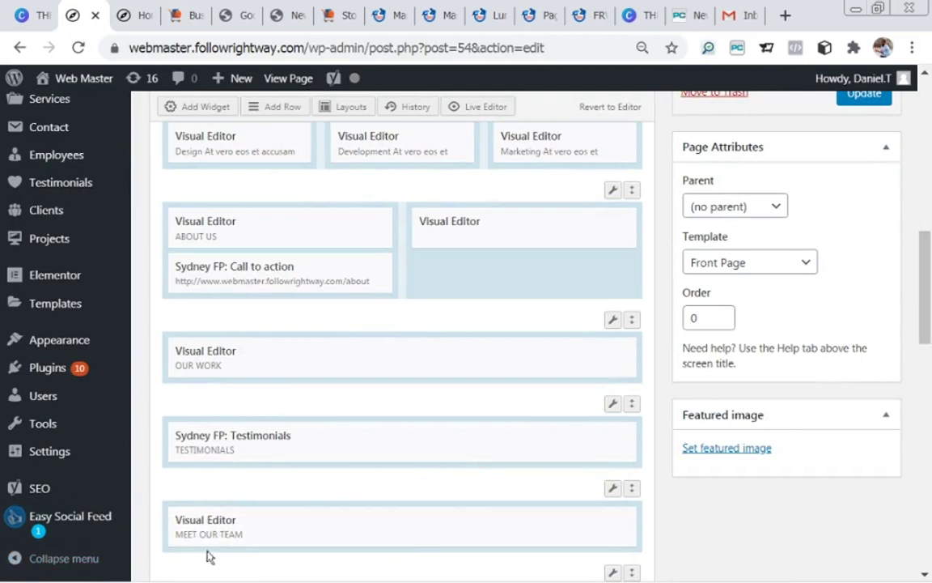
Step: Try to move the Our Services text widget above its row in the page builder
drag(927, 247, 930, 172)
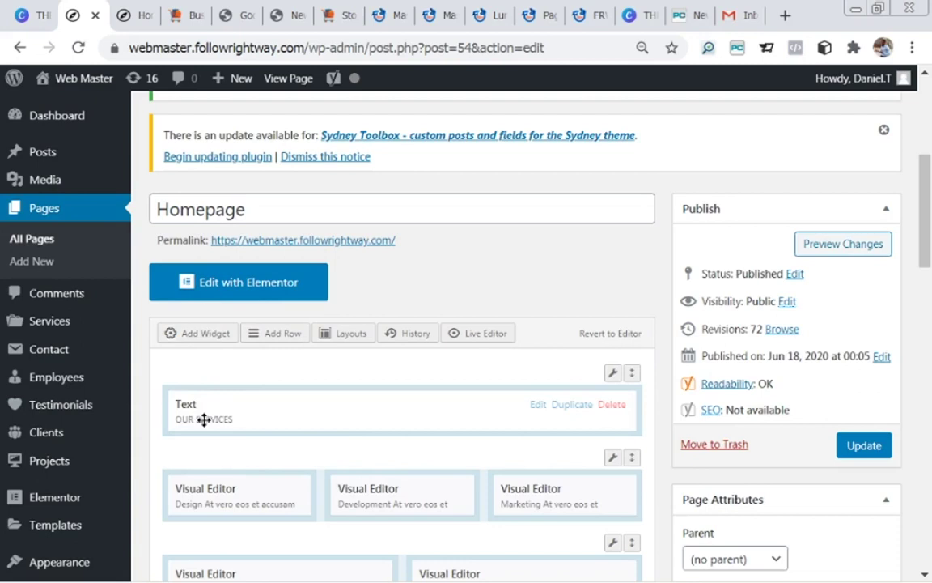
drag(204, 420, 207, 385)
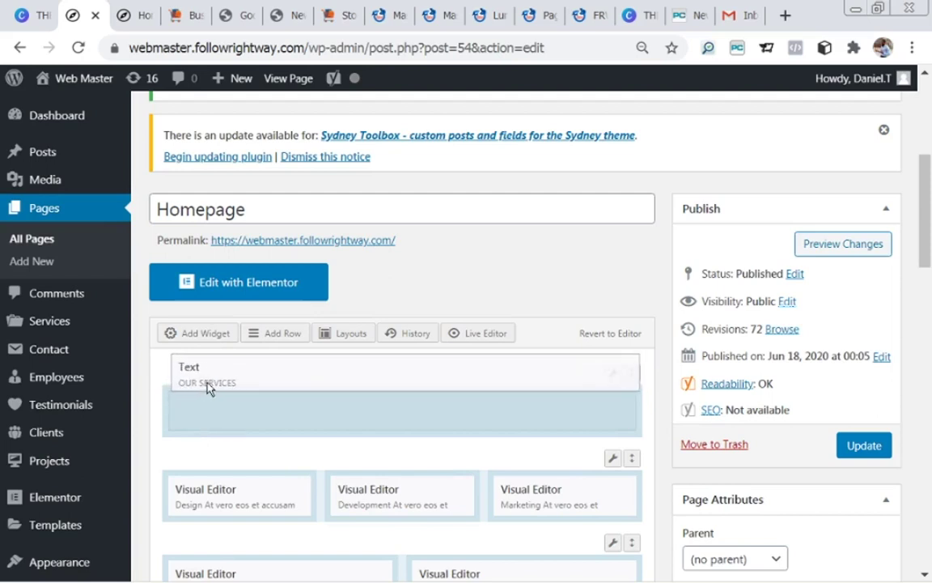
drag(207, 387, 208, 390)
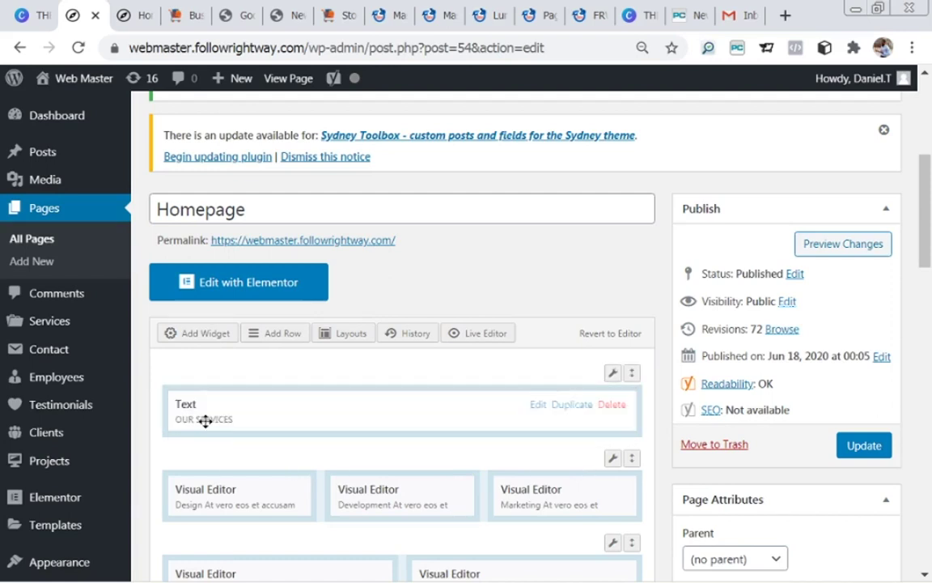
click(267, 345)
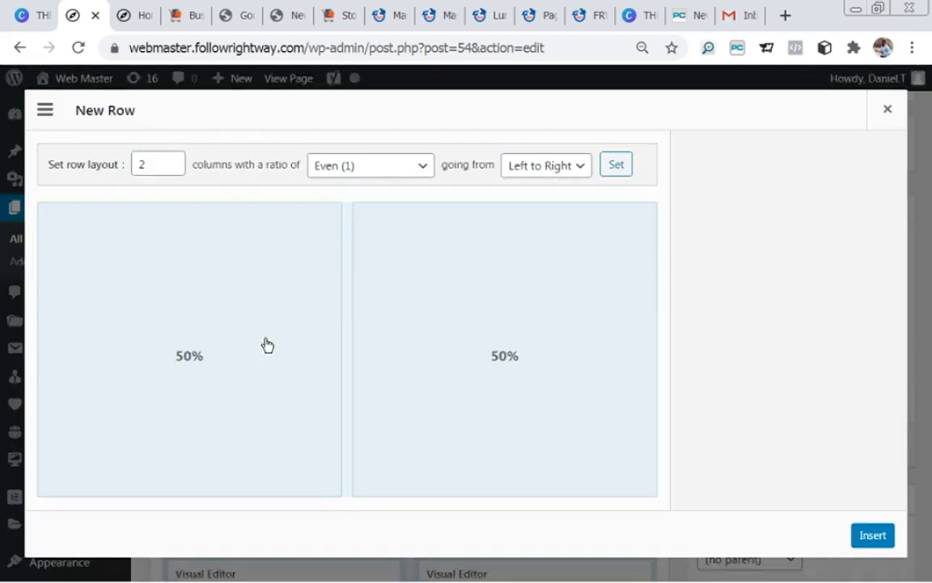
click(171, 158)
click(175, 159)
click(175, 159)
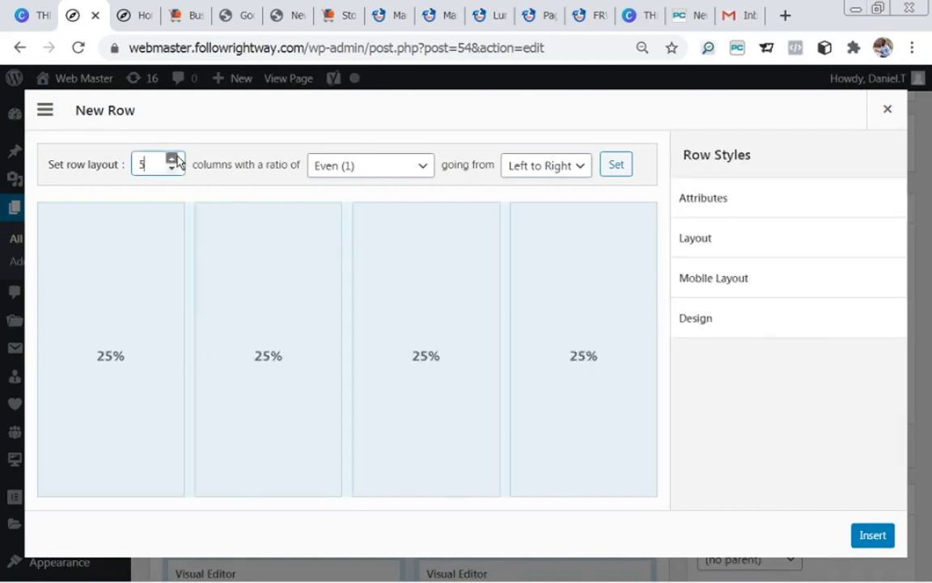
click(176, 169)
click(175, 169)
click(176, 169)
click(176, 169)
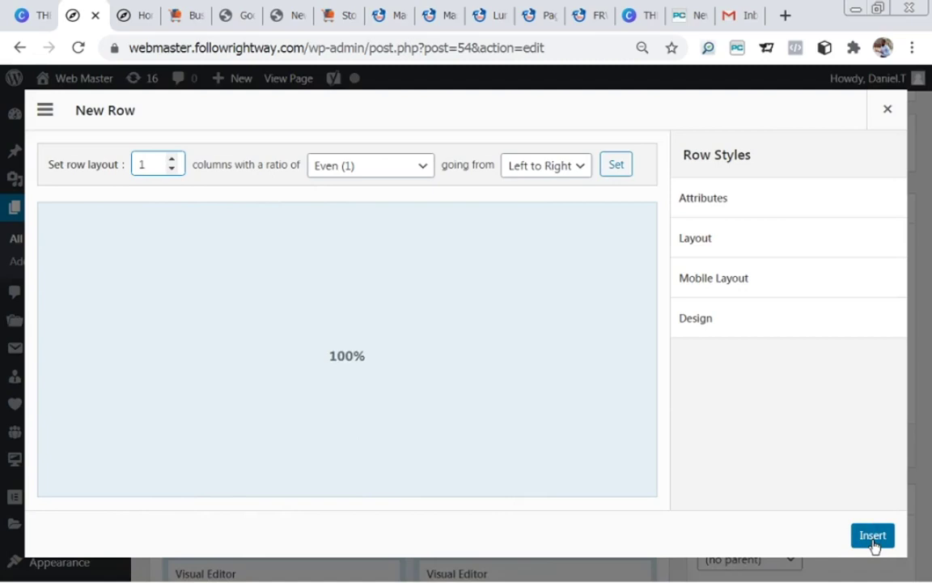
click(887, 109)
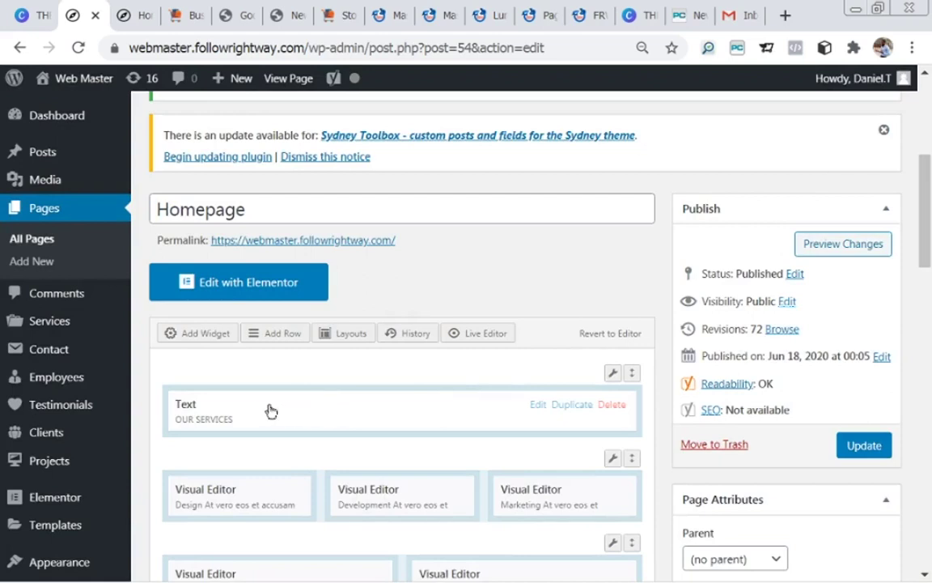
Step: Review the widgets that can be added to the page builder and return to the live homepage
click(199, 335)
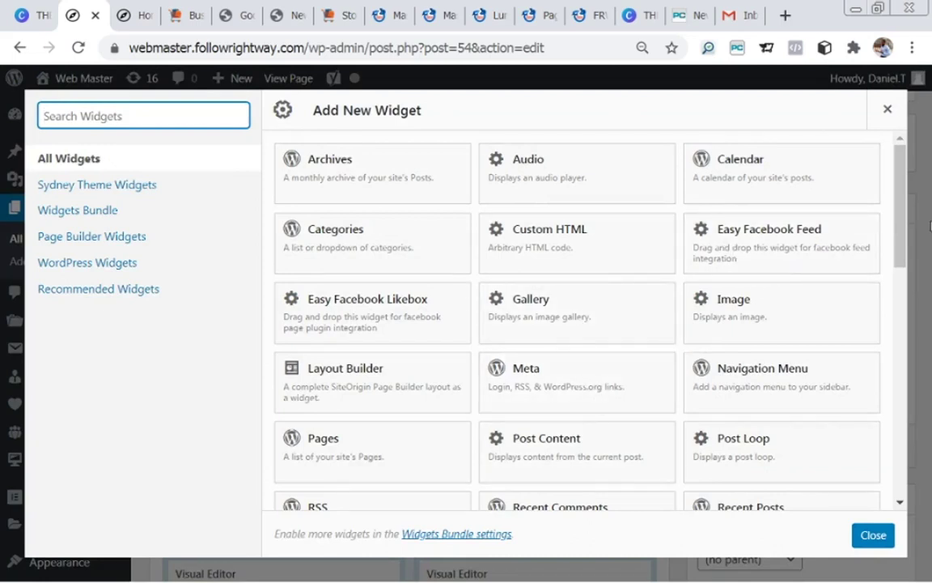
drag(904, 219, 898, 195)
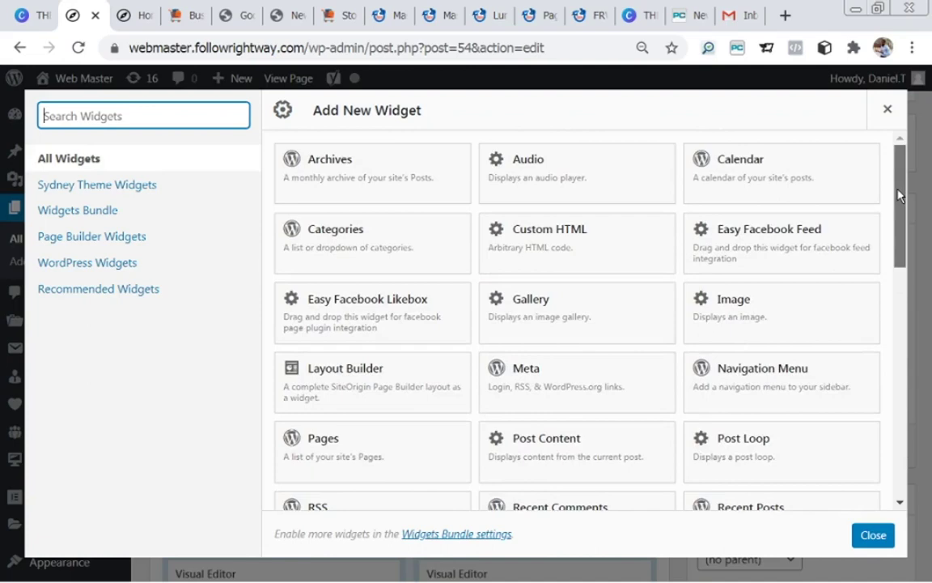
click(886, 108)
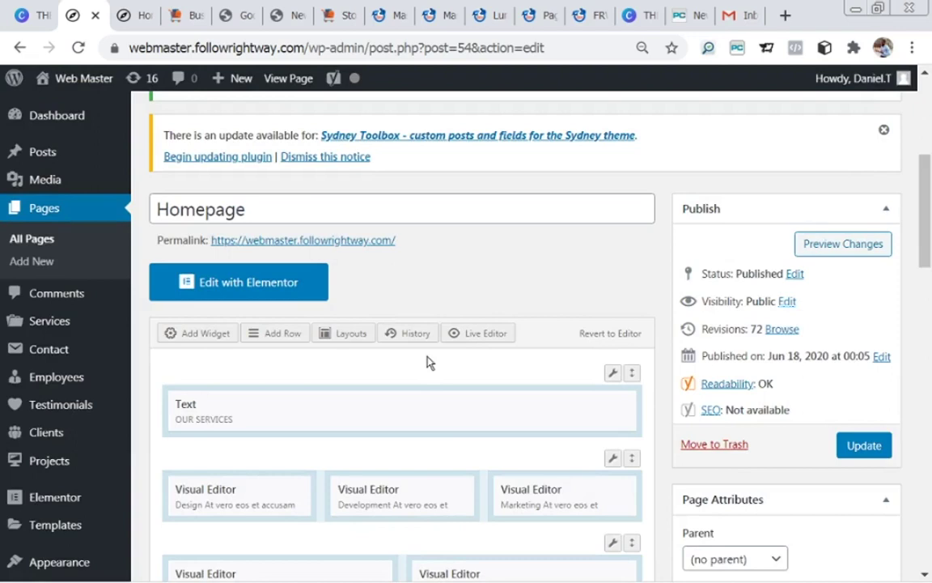
click(134, 14)
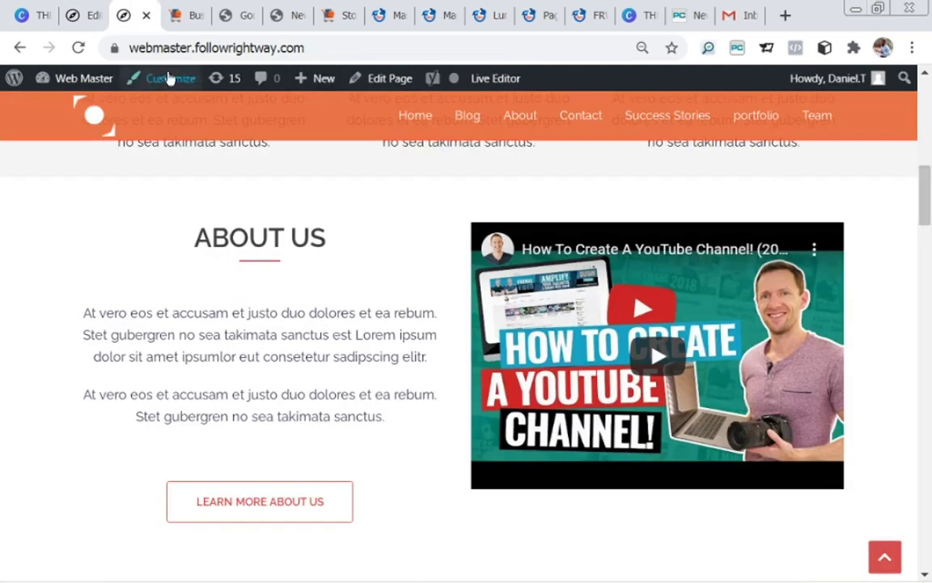
Step: Start a new page from the Homepage editor and switch its content editor to Page Builder
click(68, 18)
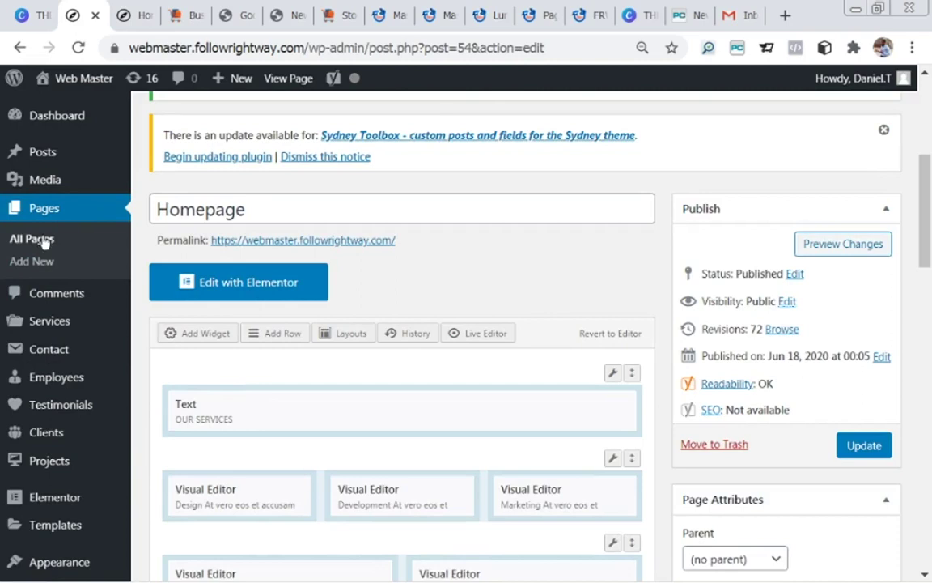
click(28, 261)
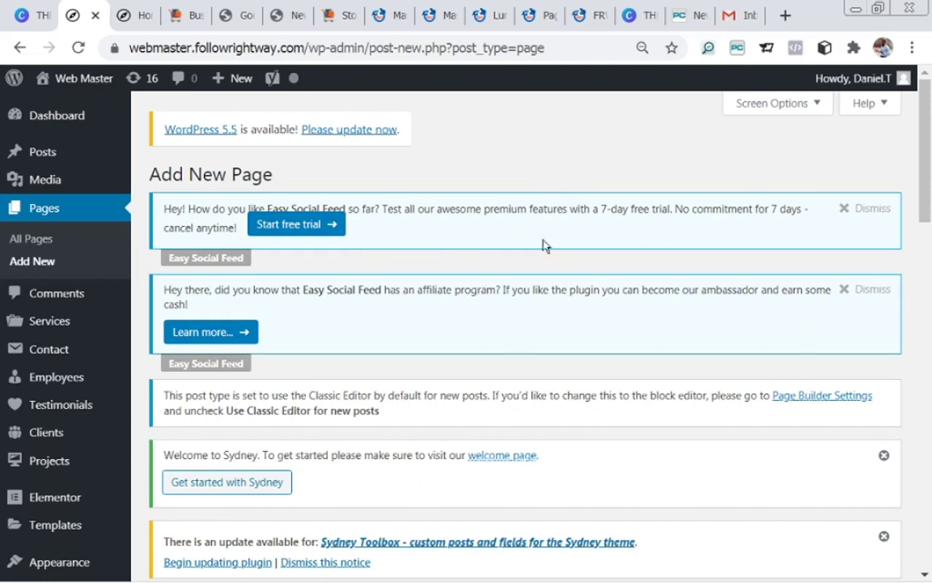
scroll(926, 156, down, 2)
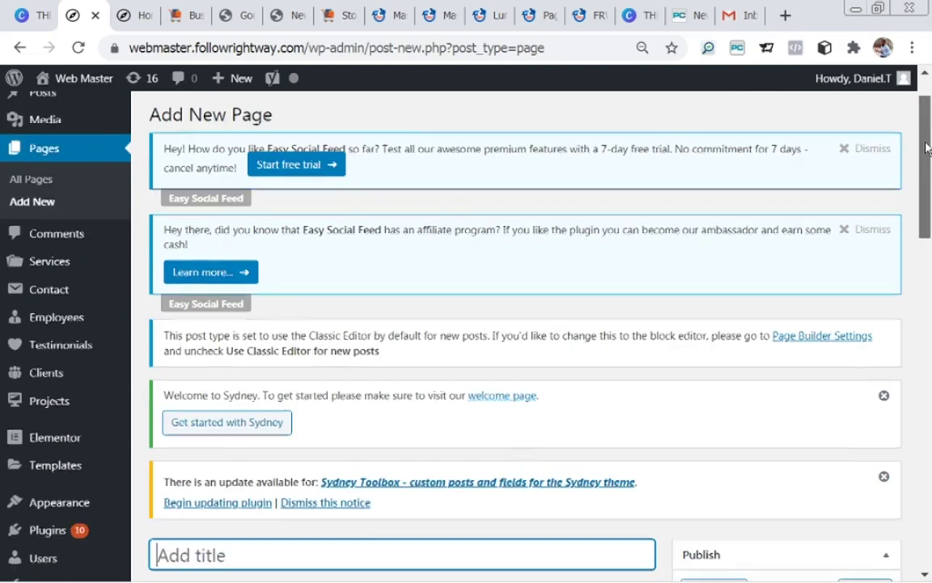
drag(925, 156, 928, 269)
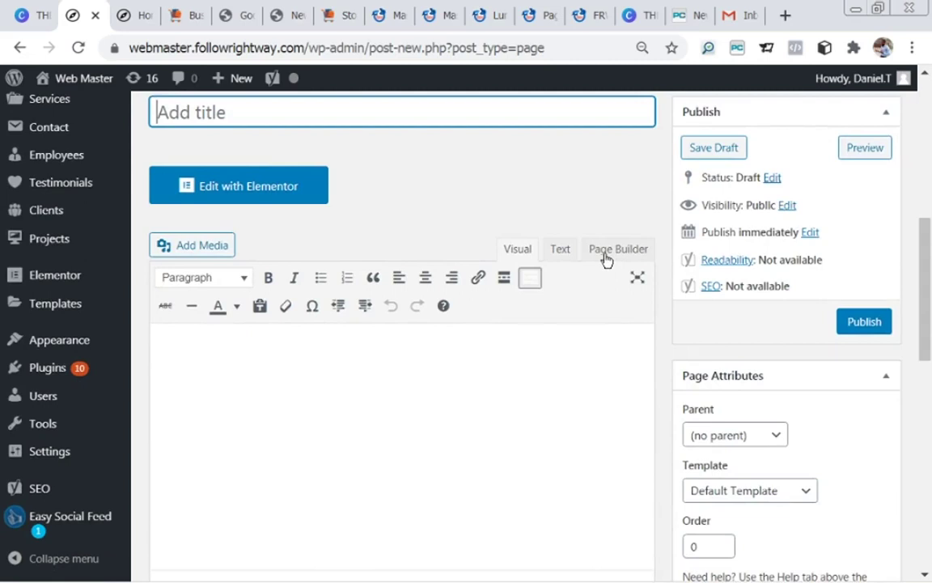
drag(927, 233, 928, 236)
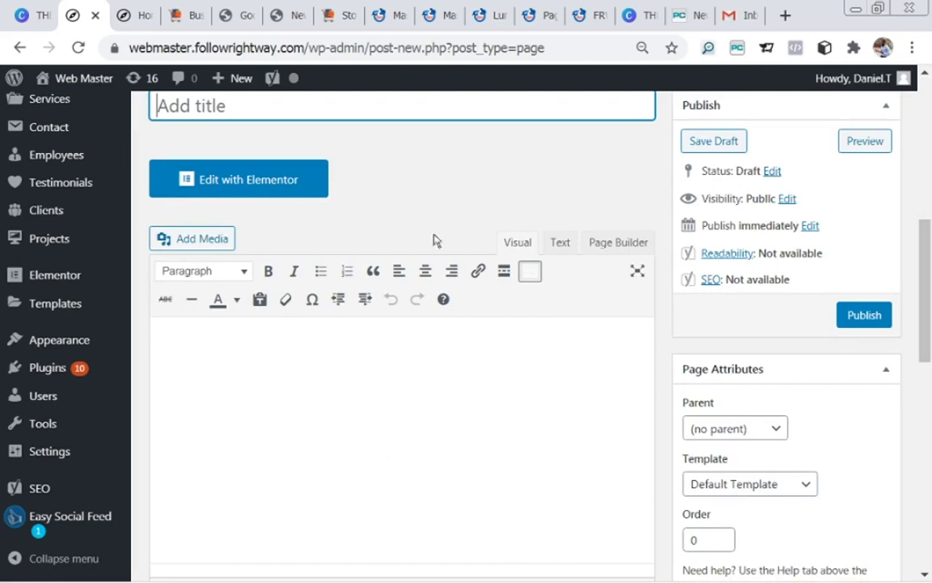
click(618, 250)
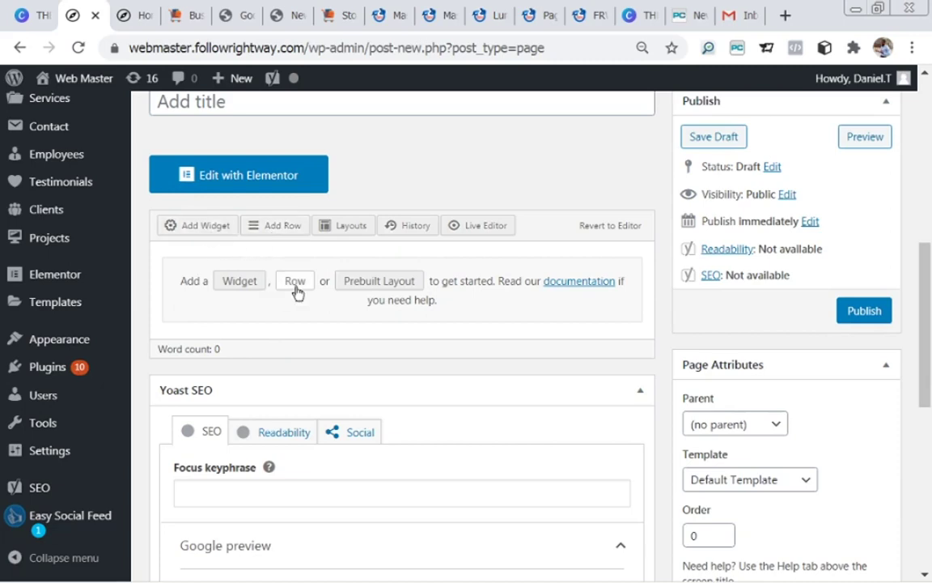
drag(923, 258, 927, 98)
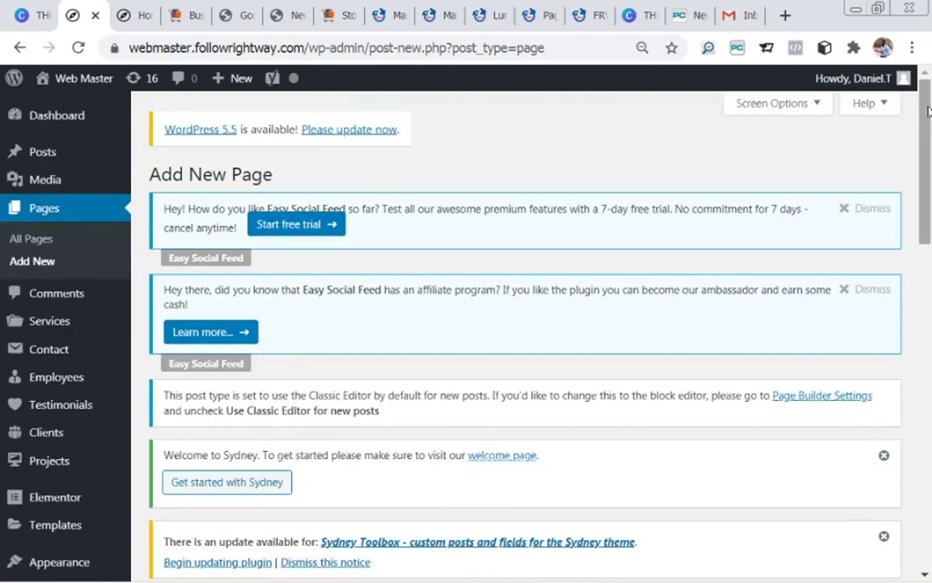
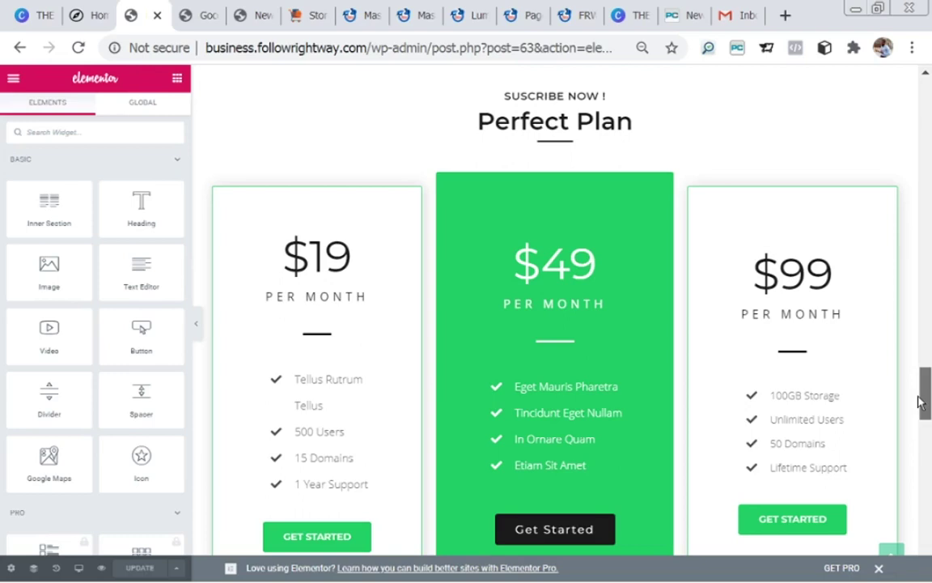
Step: Inspect the settings of the footer's Articles icon list, About Us text and Connect social icons in the Elementor page
drag(924, 397, 924, 530)
click(614, 206)
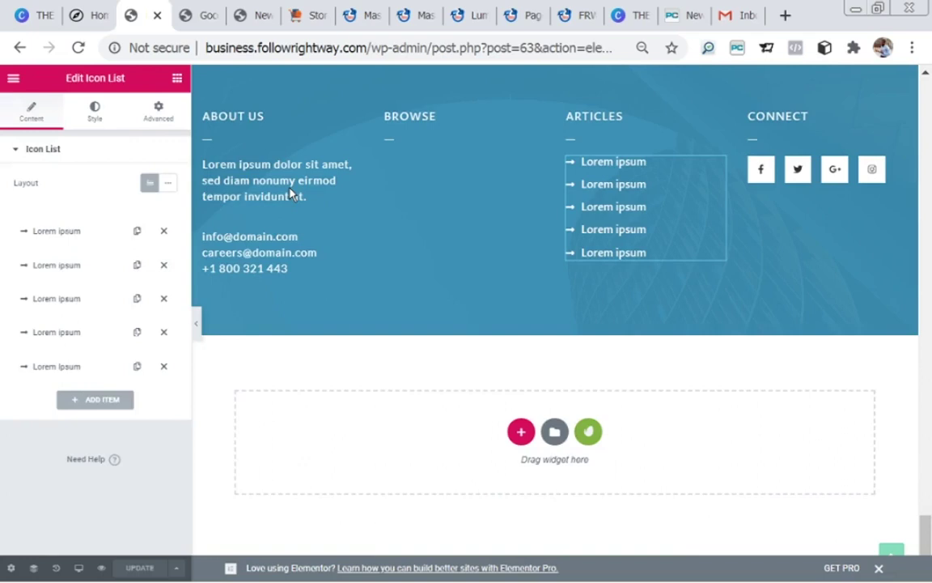
click(290, 194)
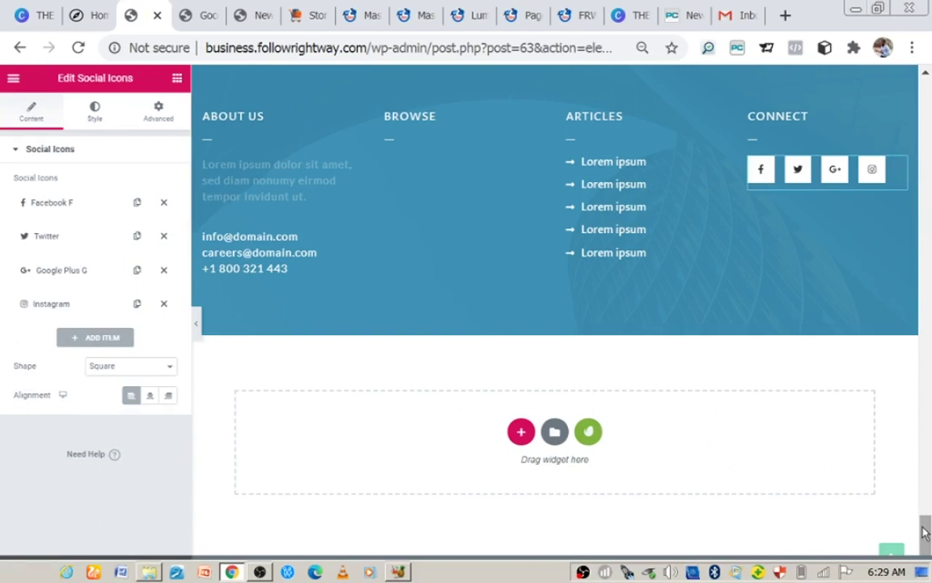
drag(926, 531, 927, 492)
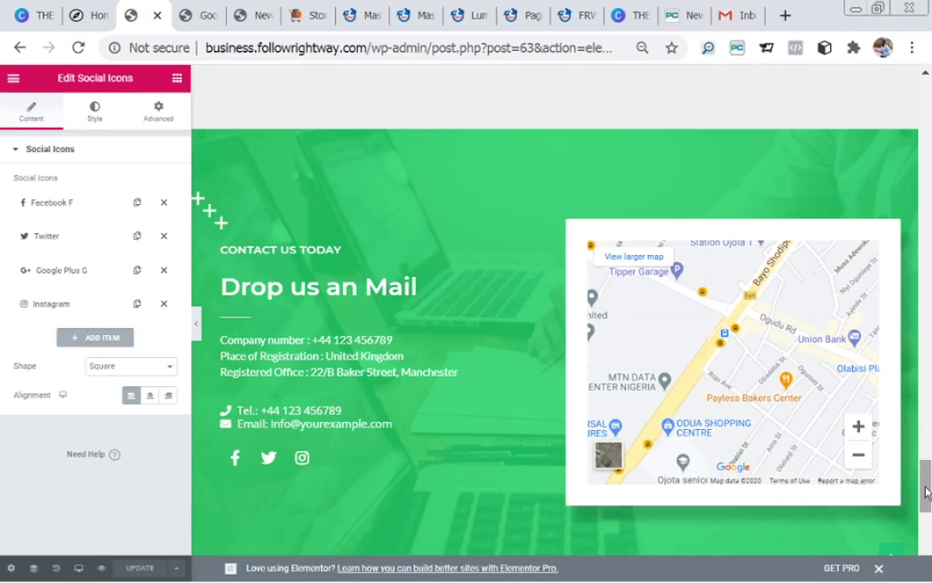
Step: Inspect the settings of the "our approach" paragraph and the "Your positive action" banner heading
drag(927, 492, 926, 400)
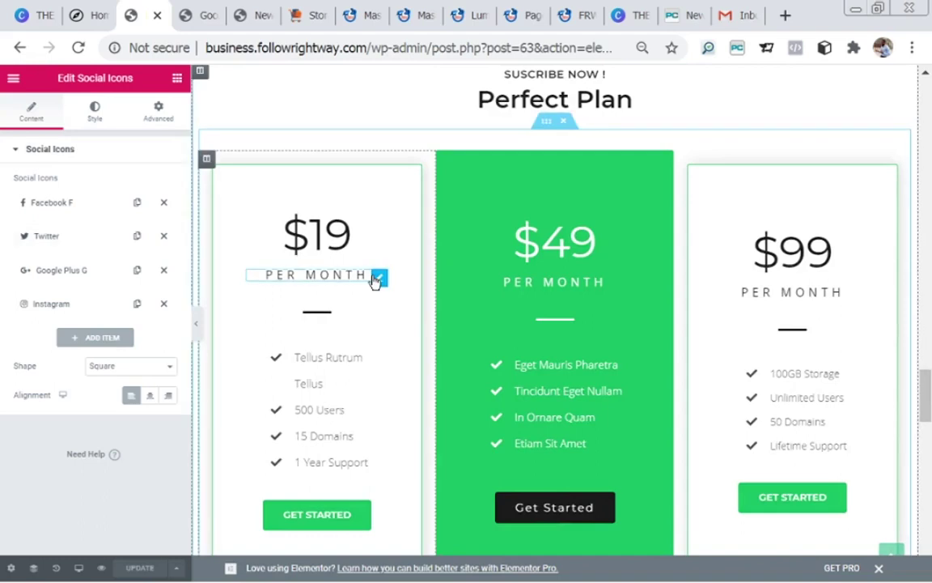
click(296, 163)
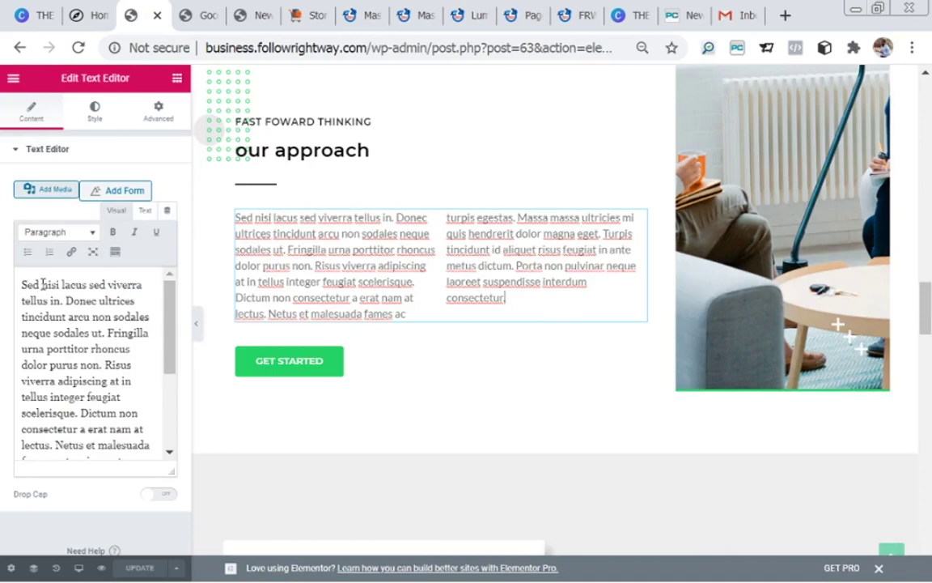
scroll(929, 301, up, 4)
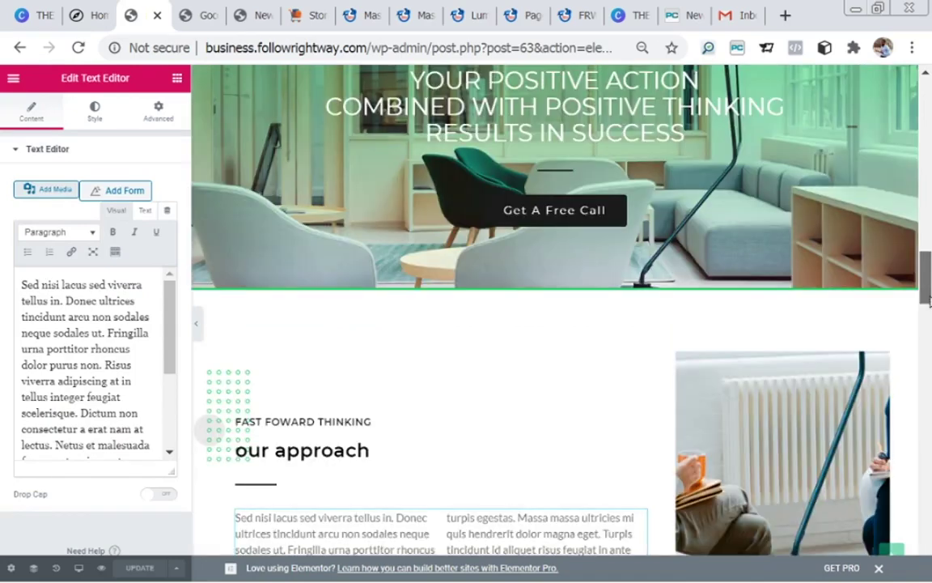
scroll(929, 301, up, 1)
drag(930, 298, 930, 285)
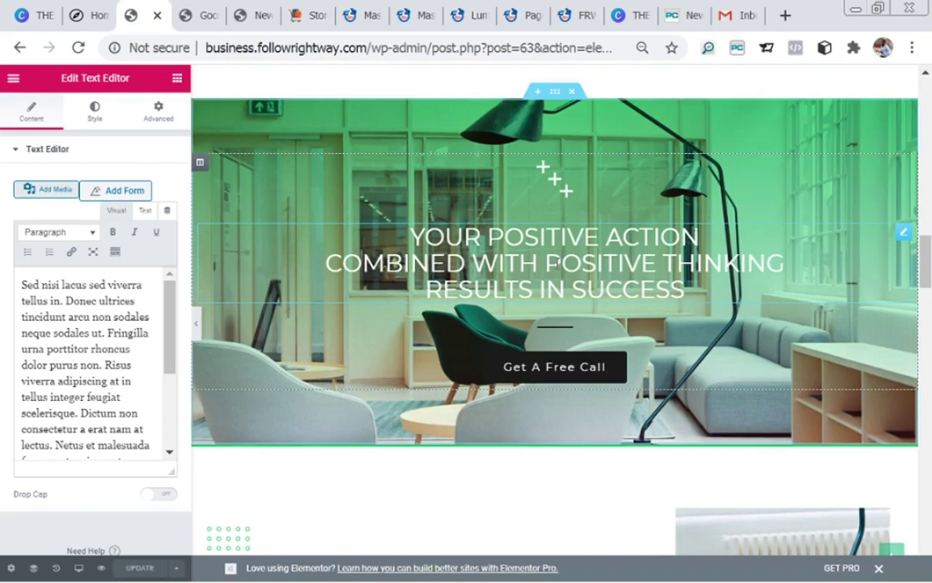
click(557, 263)
Step: Review the saved section templates in the Elementor library from the empty area below the footer, and close the library
scroll(524, 464, down, 15)
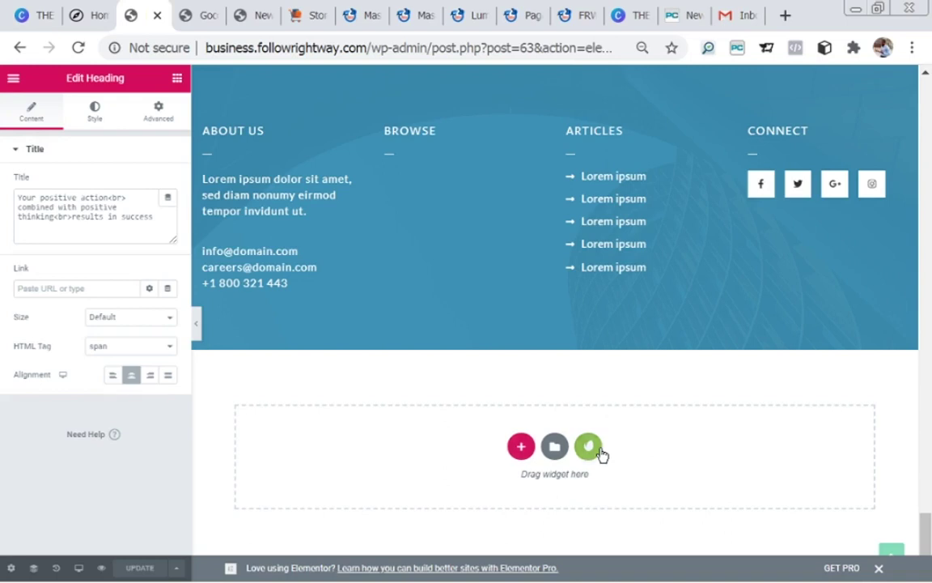
click(551, 460)
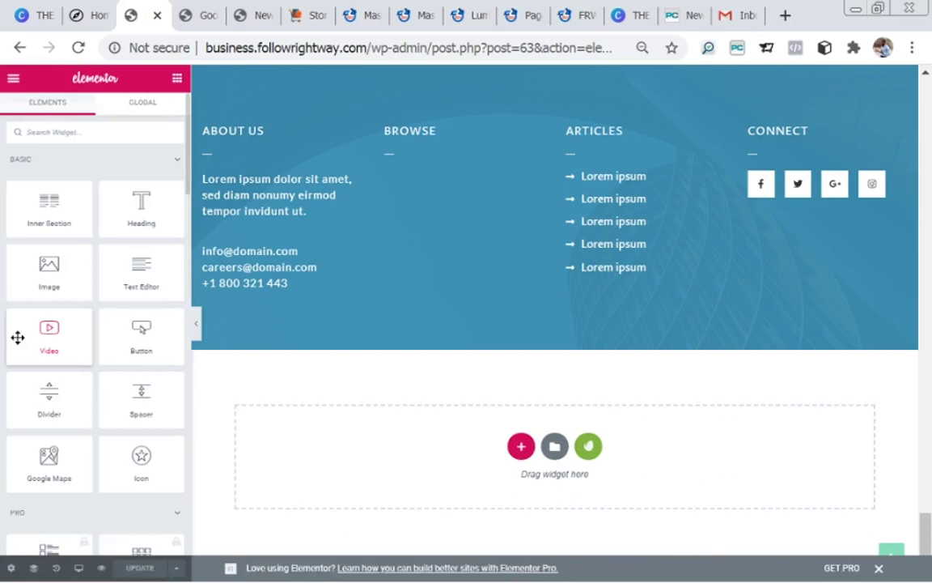
click(554, 447)
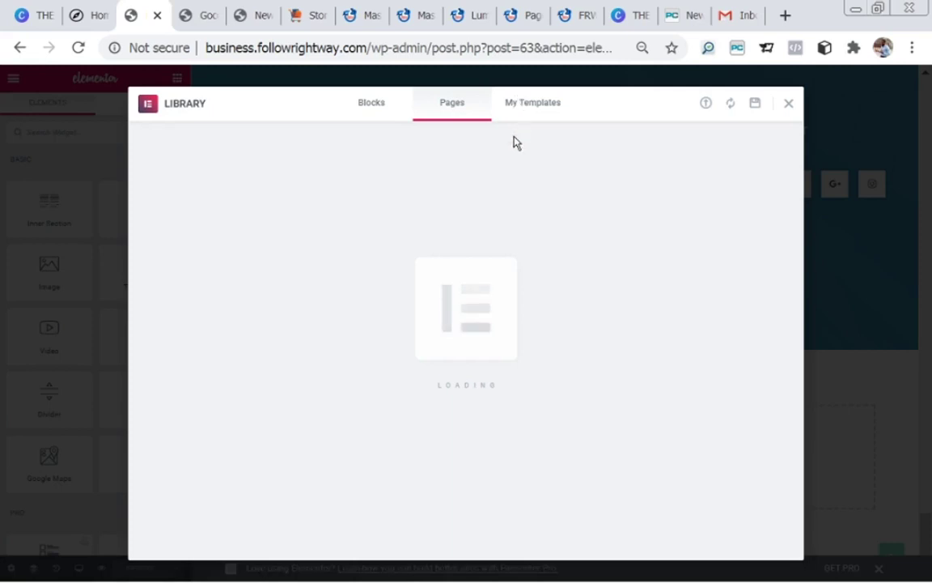
click(532, 103)
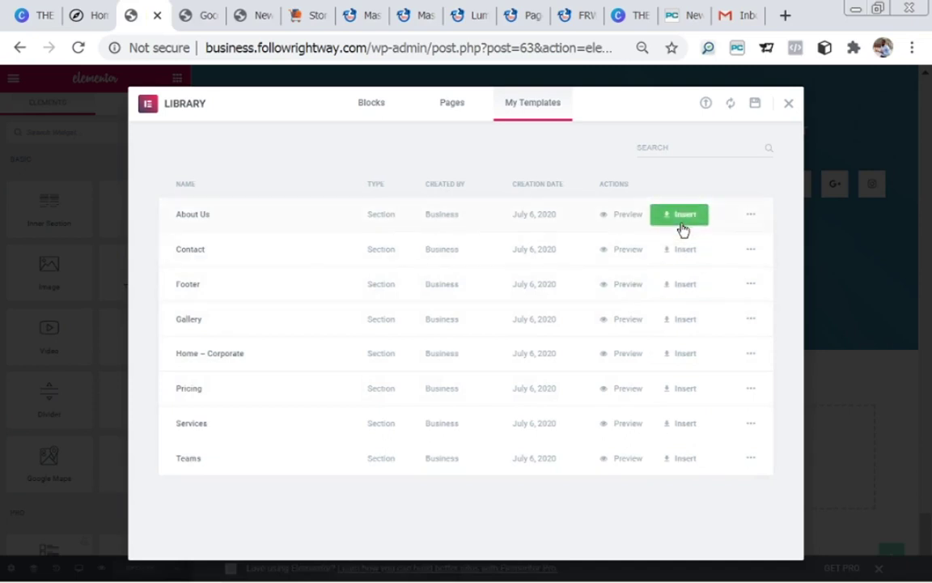
click(789, 105)
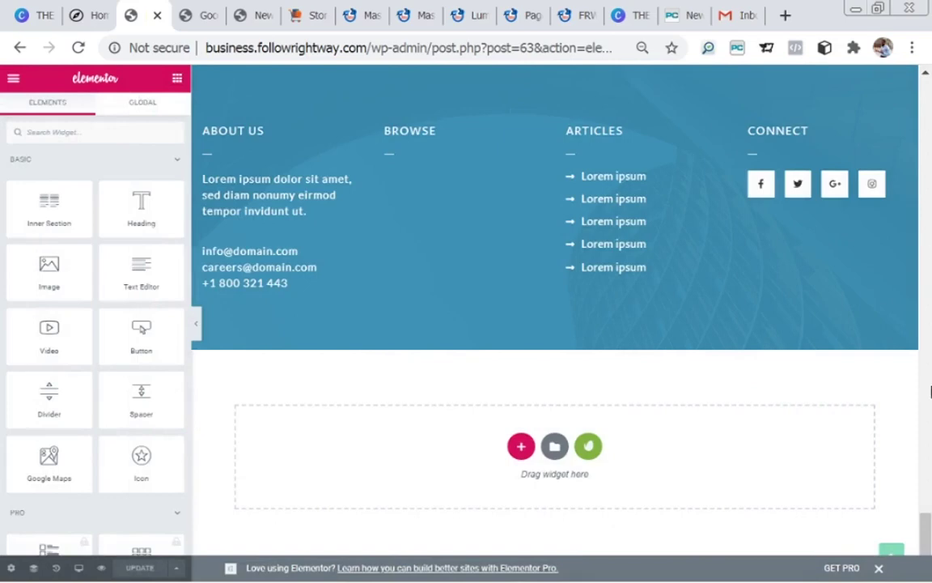
Step: Look over the services section, dismiss the stray window covering it, and view the rest of the page
drag(927, 537, 929, 200)
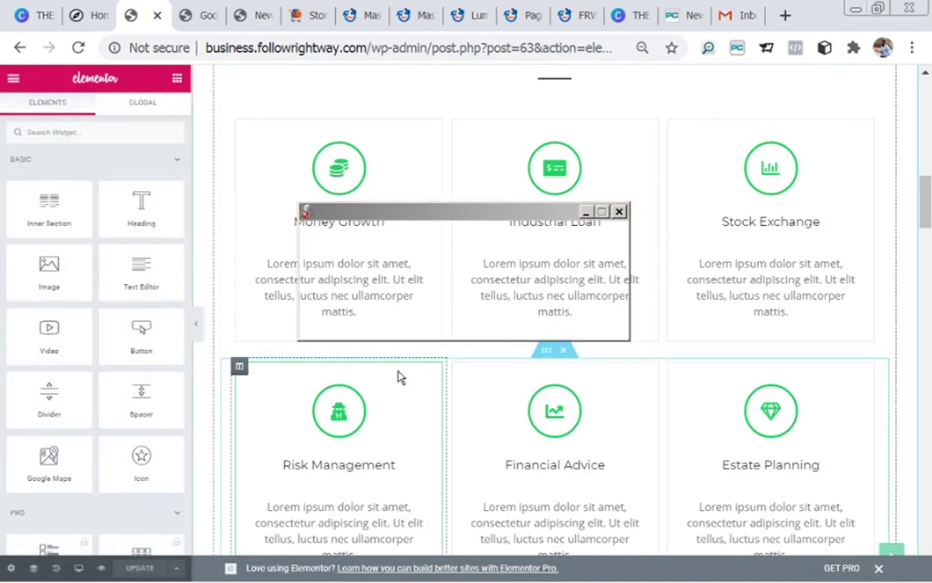
click(620, 212)
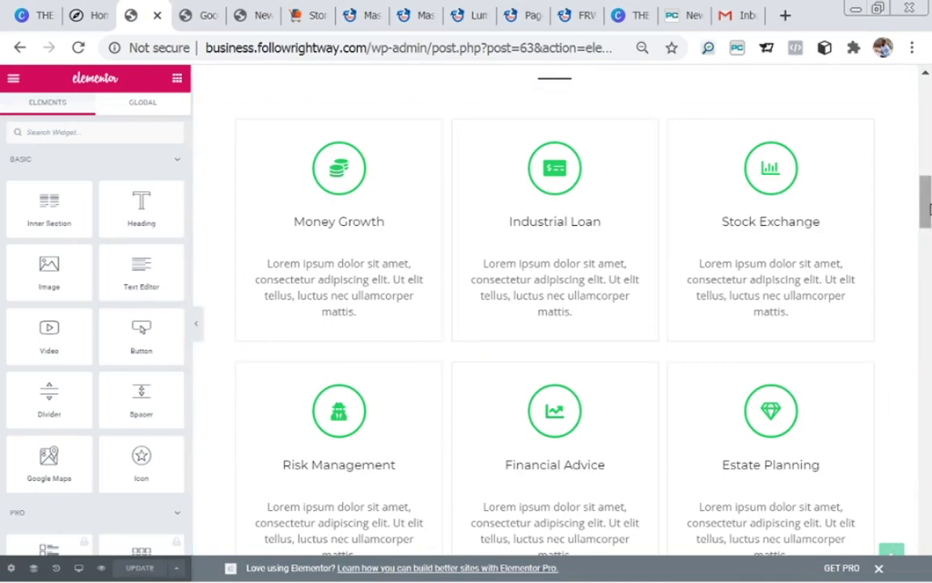
drag(929, 209, 922, 559)
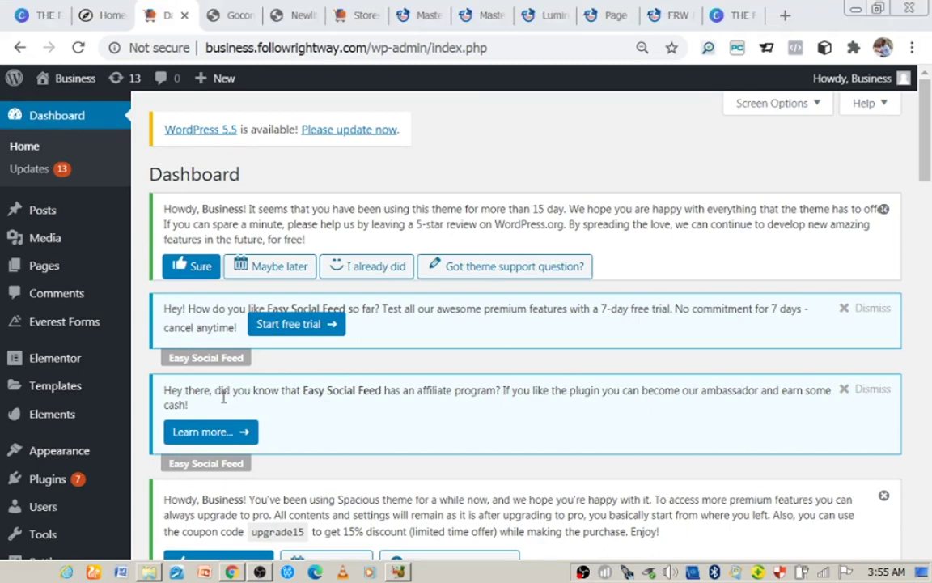
Step: Open the Envato Elements template kits from the site's dashboard and browse the premium kits
mouse_move(121, 385)
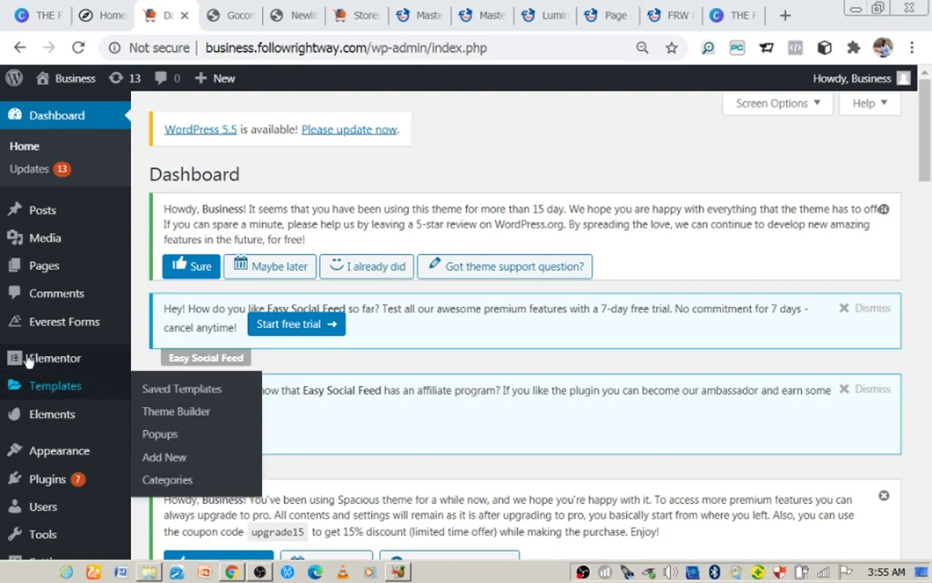
mouse_move(41, 359)
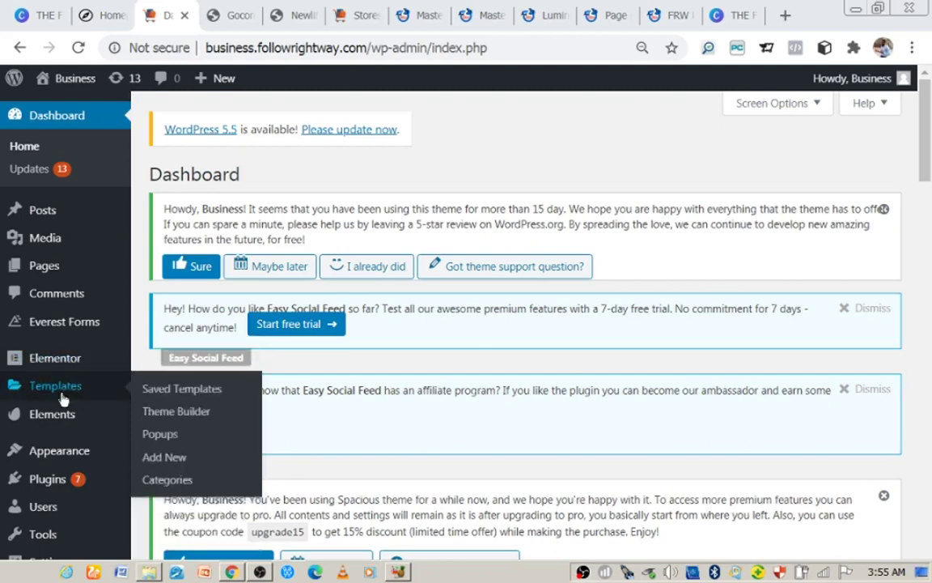
mouse_move(35, 415)
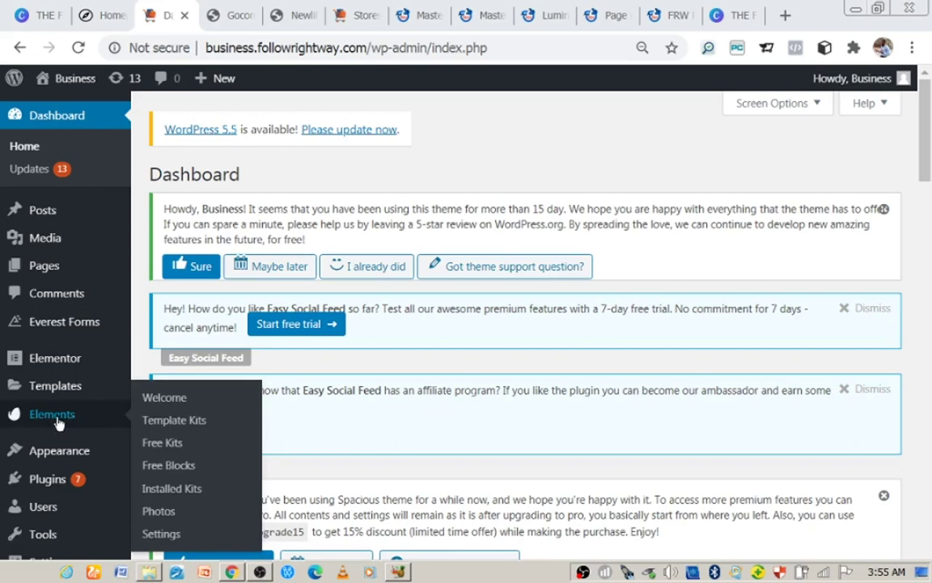
click(151, 430)
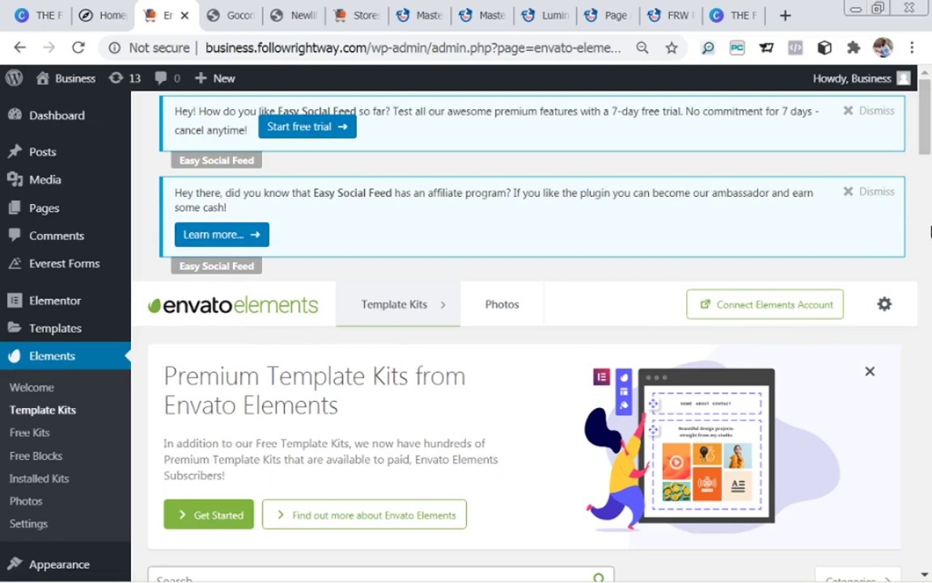
scroll(921, 129, down, 3)
drag(923, 159, 920, 171)
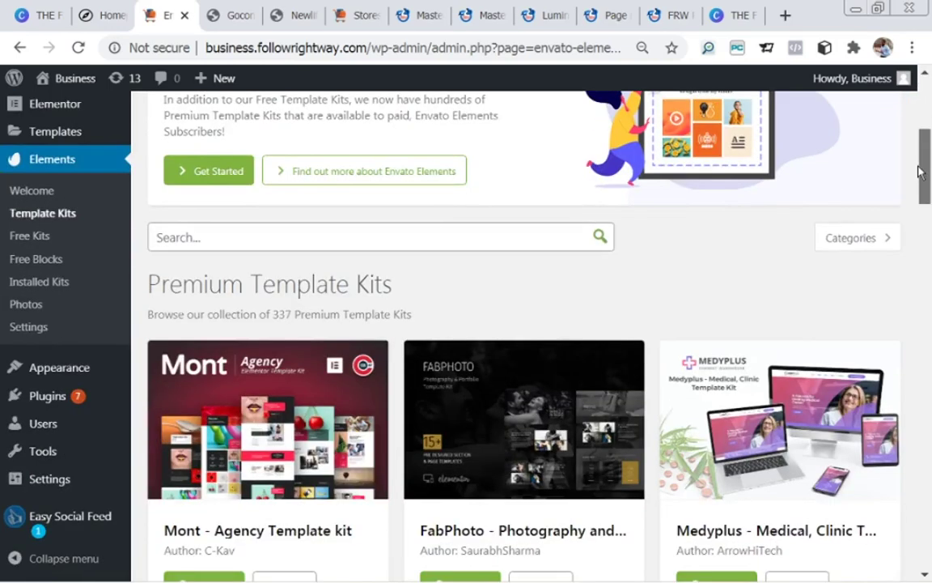
scroll(922, 177, down, 1)
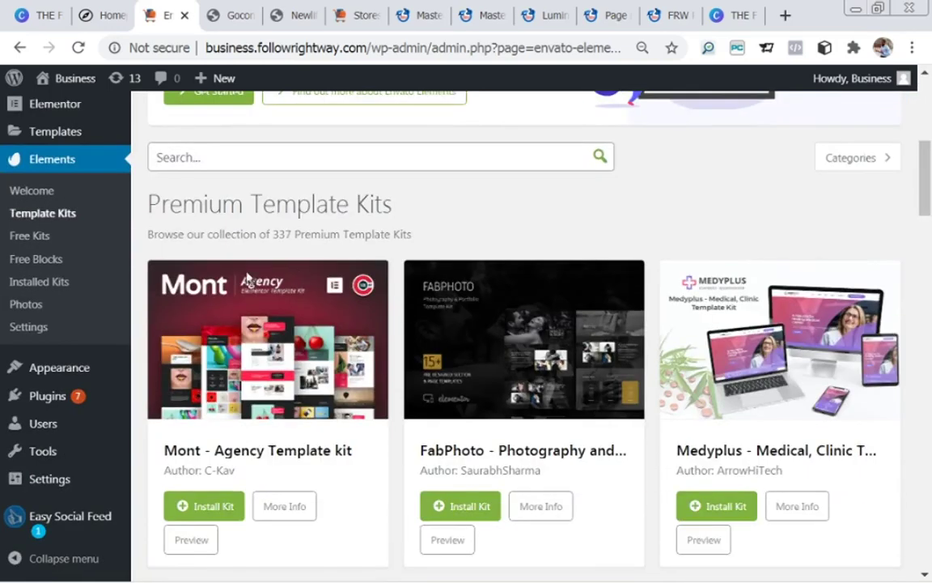
drag(928, 203, 930, 155)
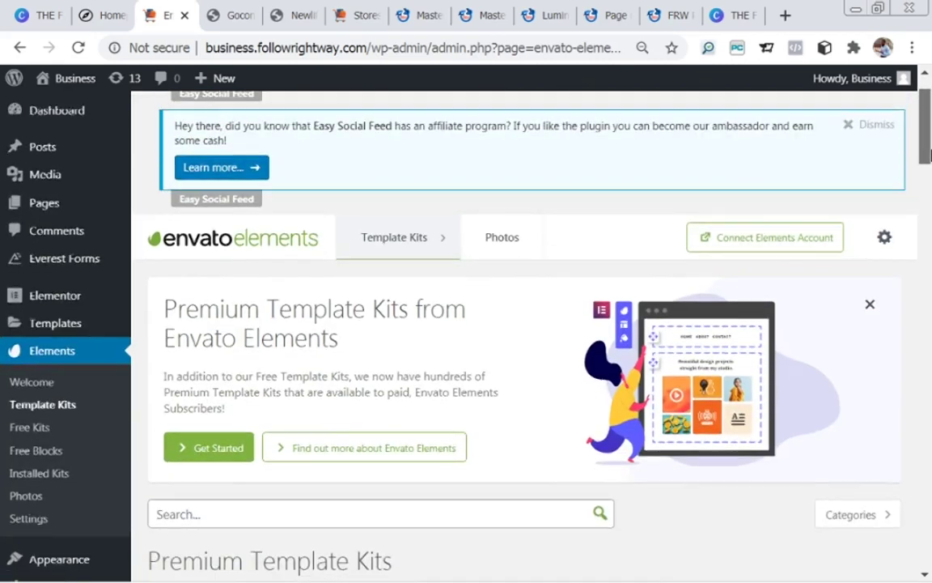
Step: Switch the Envato Elements collection to Free Kits and browse the first page of kits
mouse_move(456, 243)
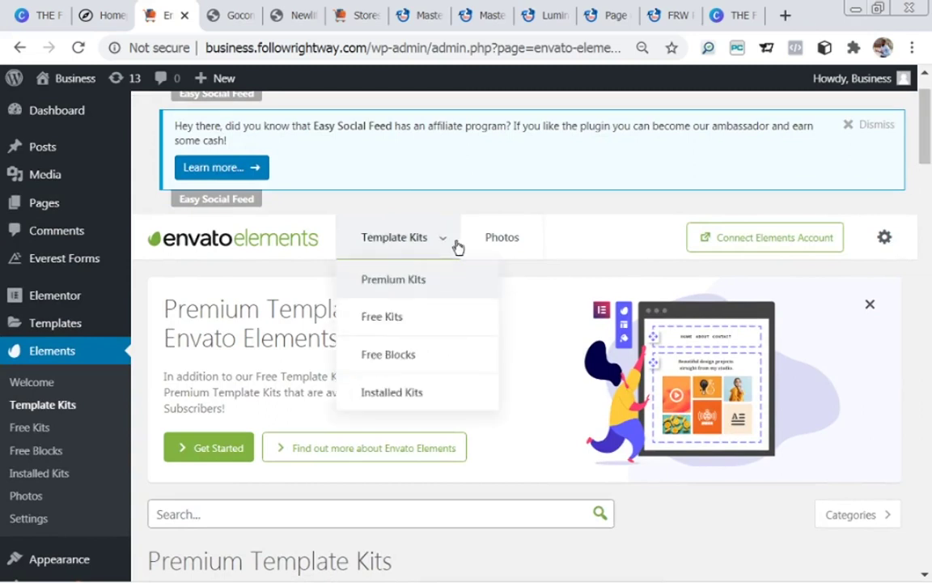
click(384, 322)
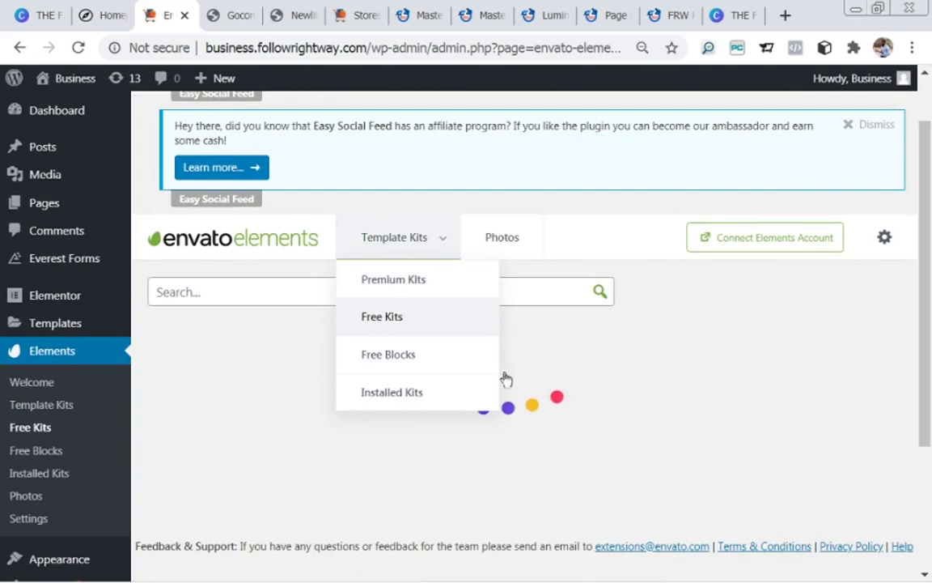
drag(925, 205, 918, 270)
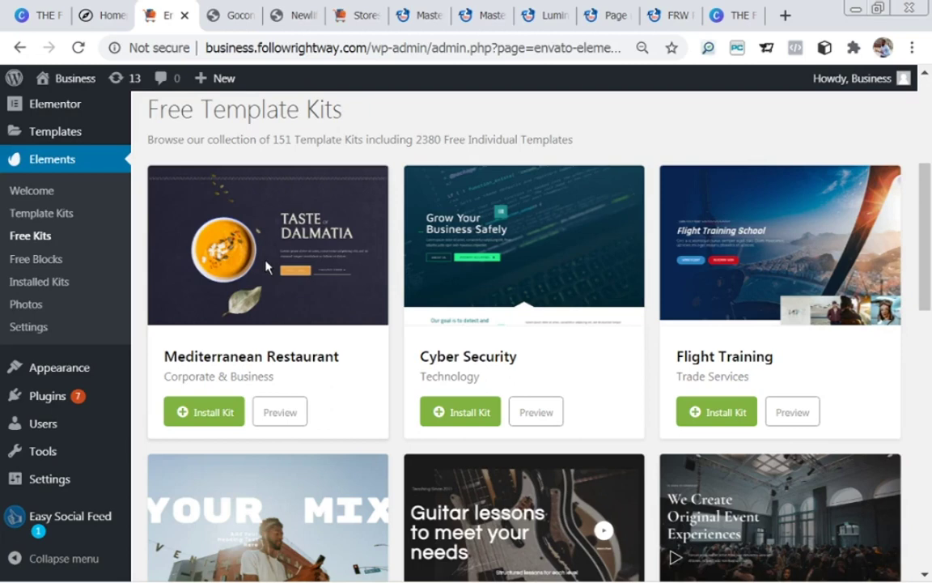
mouse_move(202, 288)
scroll(919, 291, down, 4)
scroll(919, 291, down, 10)
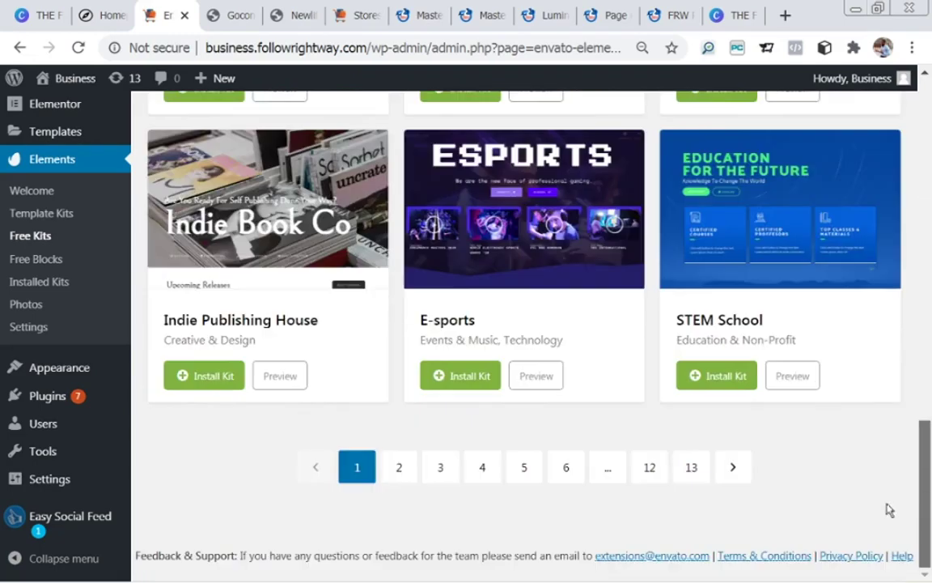
scroll(890, 514, up, 10)
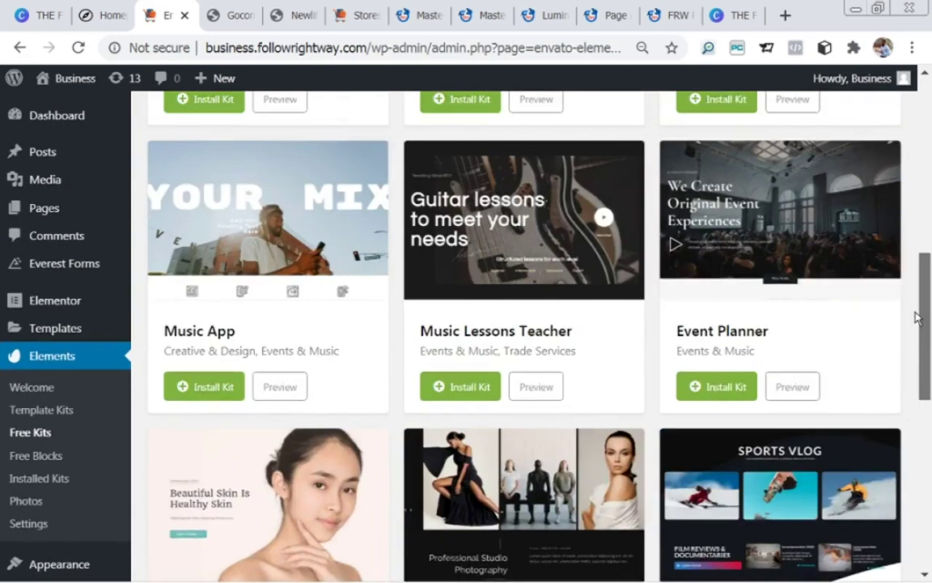
Step: Preview the free STEM School kit and look over its collection of page templates
drag(917, 318, 910, 463)
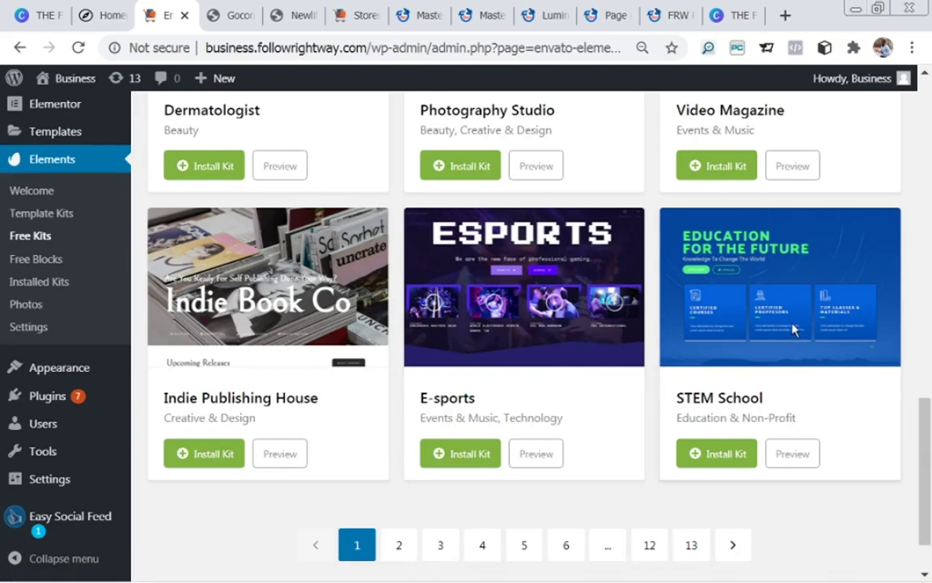
click(813, 458)
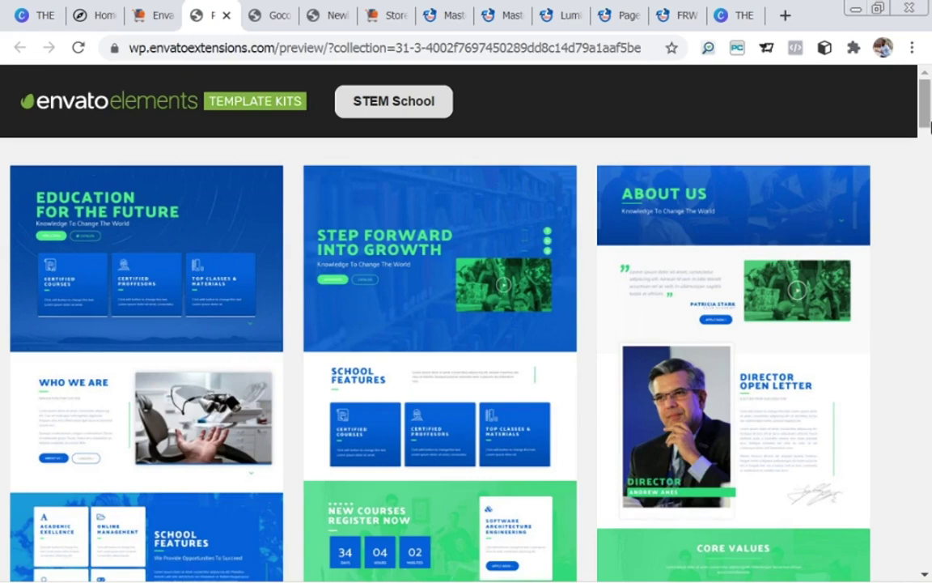
drag(929, 101, 926, 194)
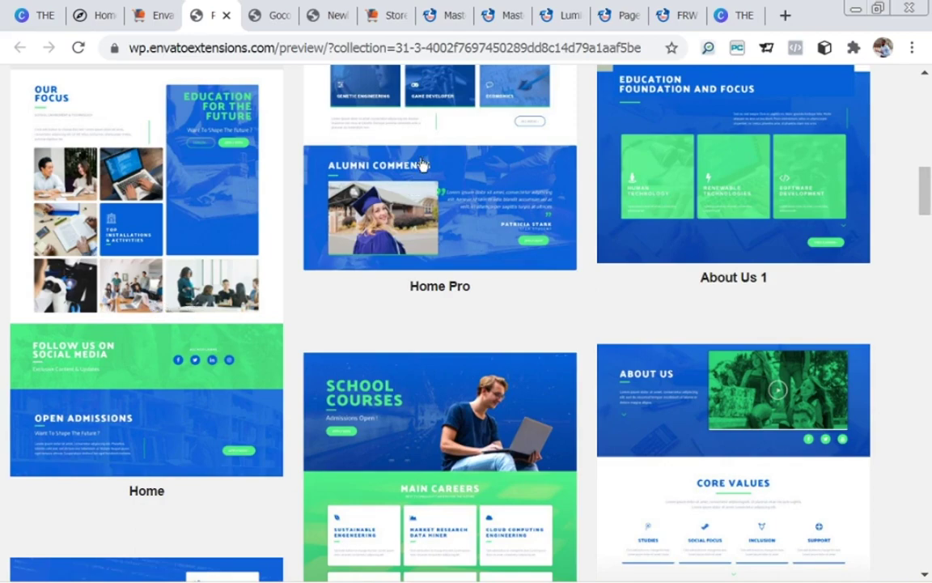
drag(928, 193, 929, 97)
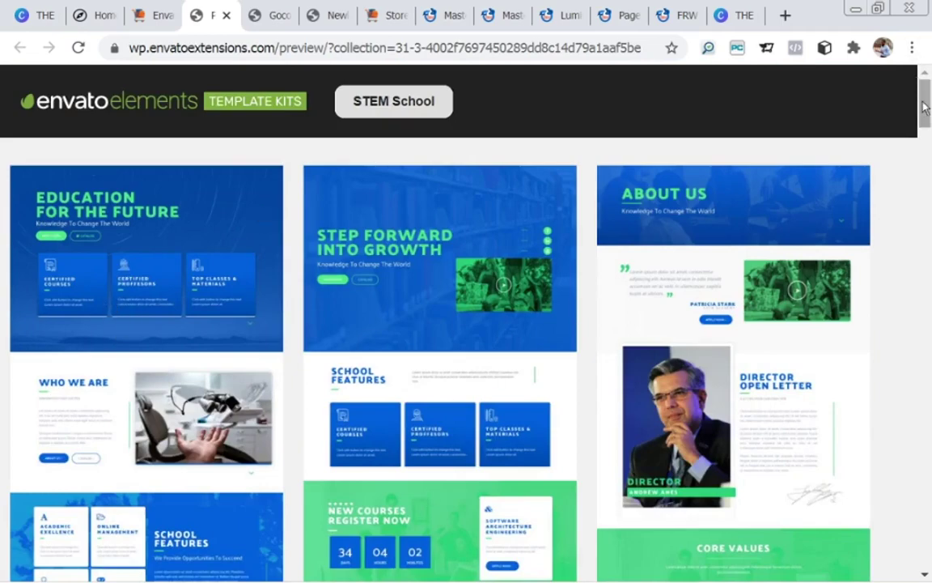
drag(924, 108, 920, 198)
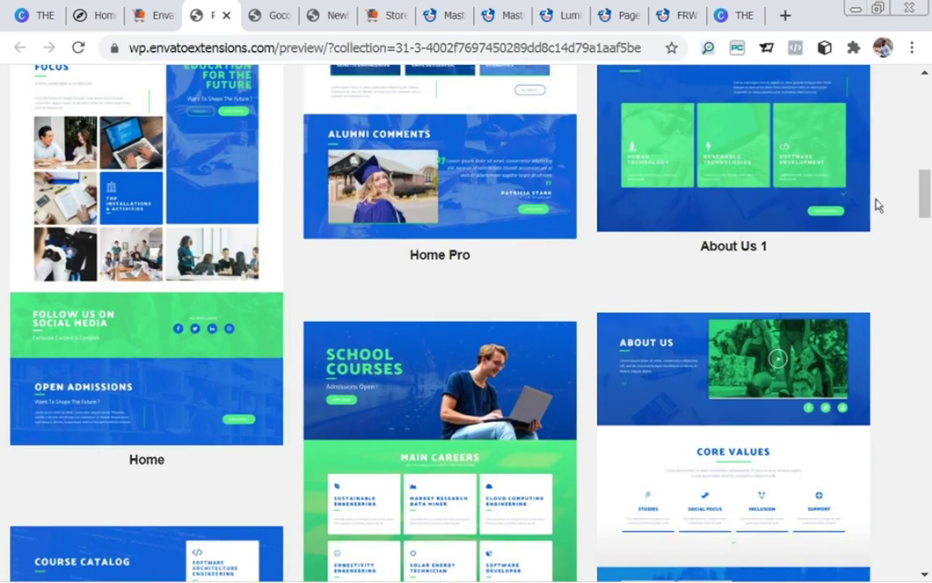
drag(928, 199, 914, 313)
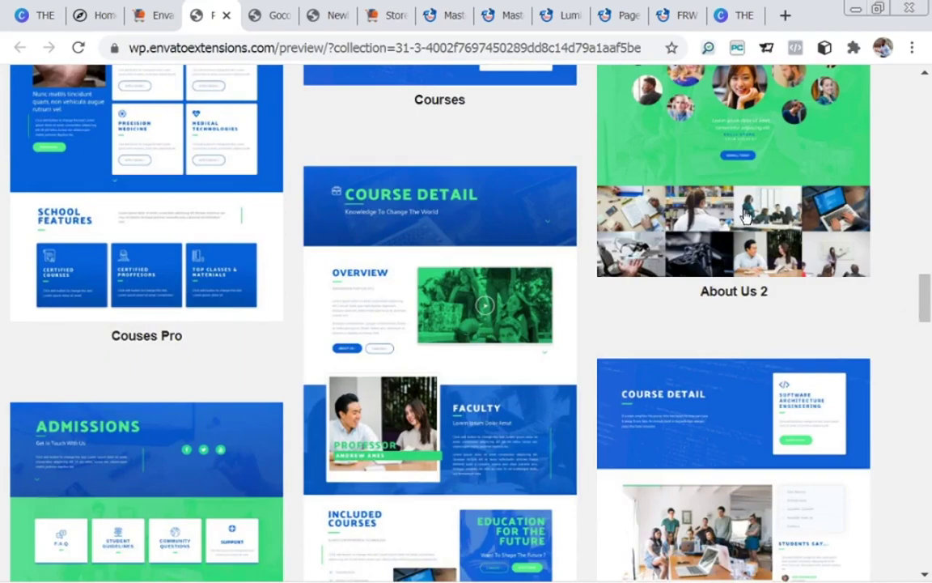
mouse_move(925, 305)
mouse_down()
mouse_move(927, 206)
mouse_move(920, 292)
mouse_up()
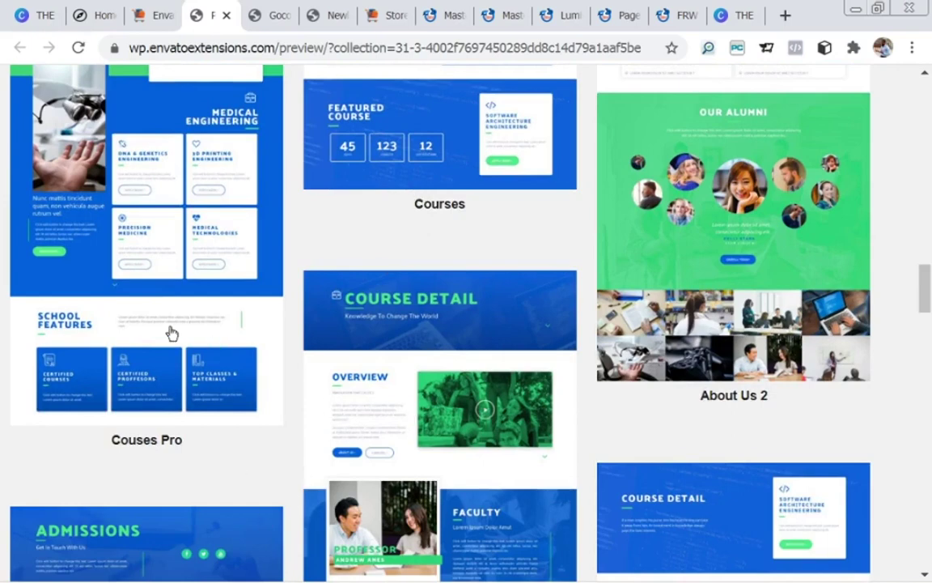
drag(925, 301, 921, 369)
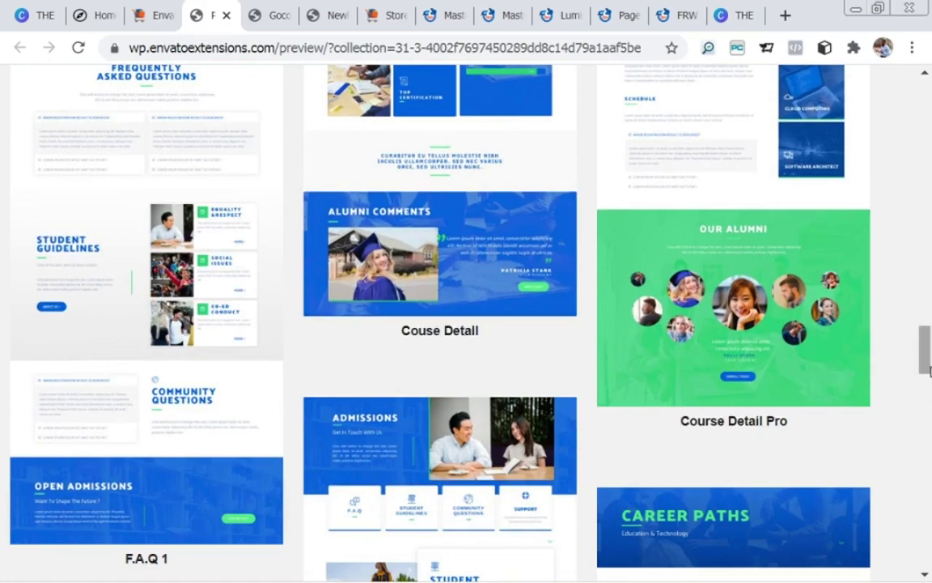
drag(928, 362, 928, 398)
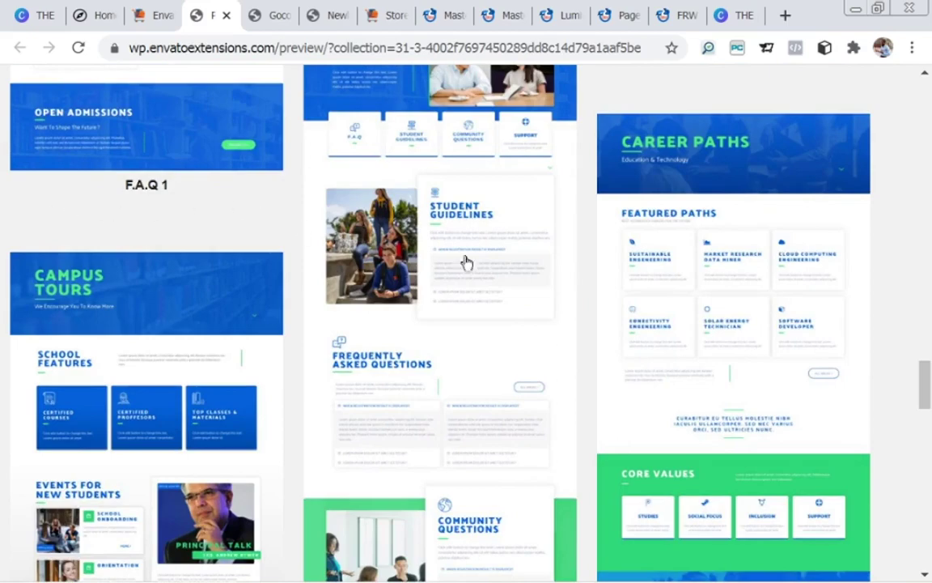
drag(925, 386, 921, 424)
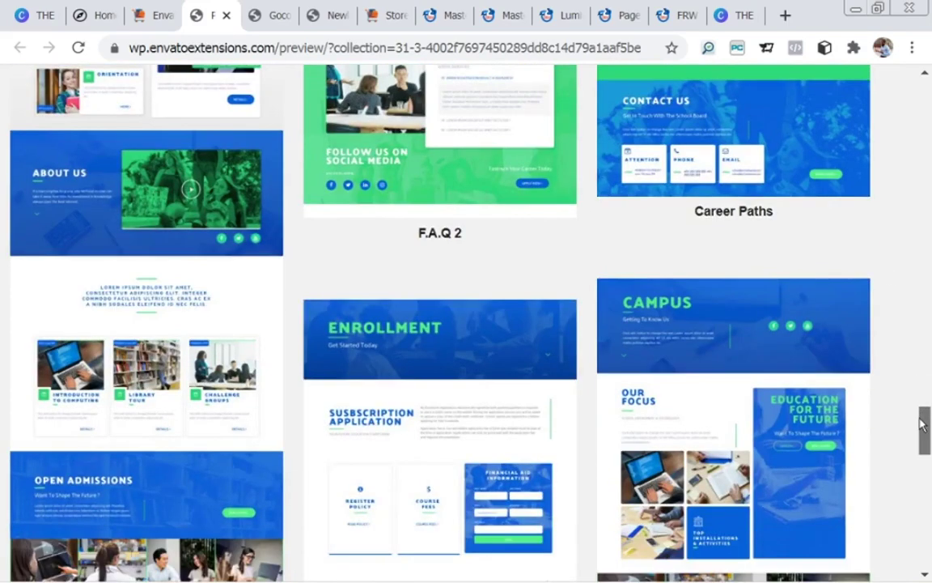
drag(921, 424, 931, 77)
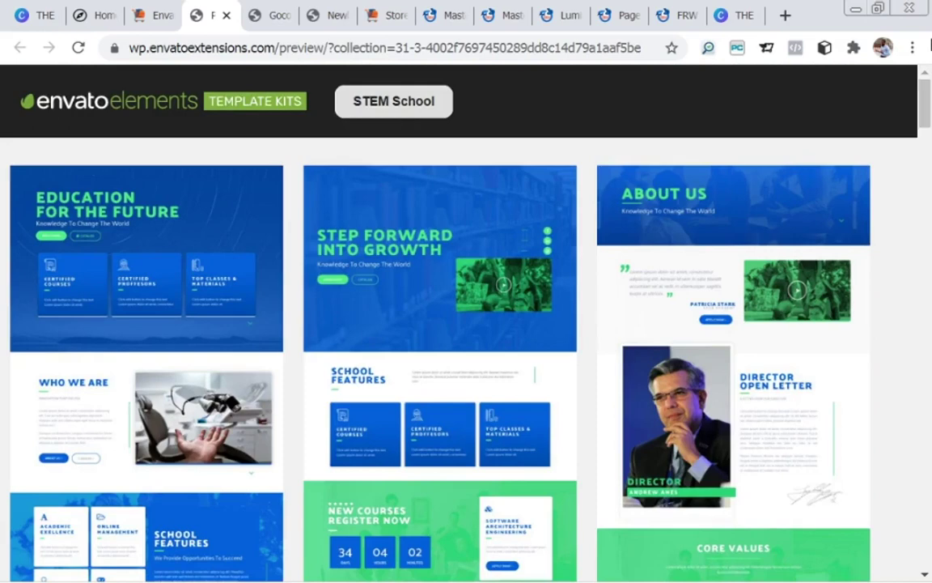
Step: Open the STEM School kit's Home template and examine its sections down to the social media area
click(110, 265)
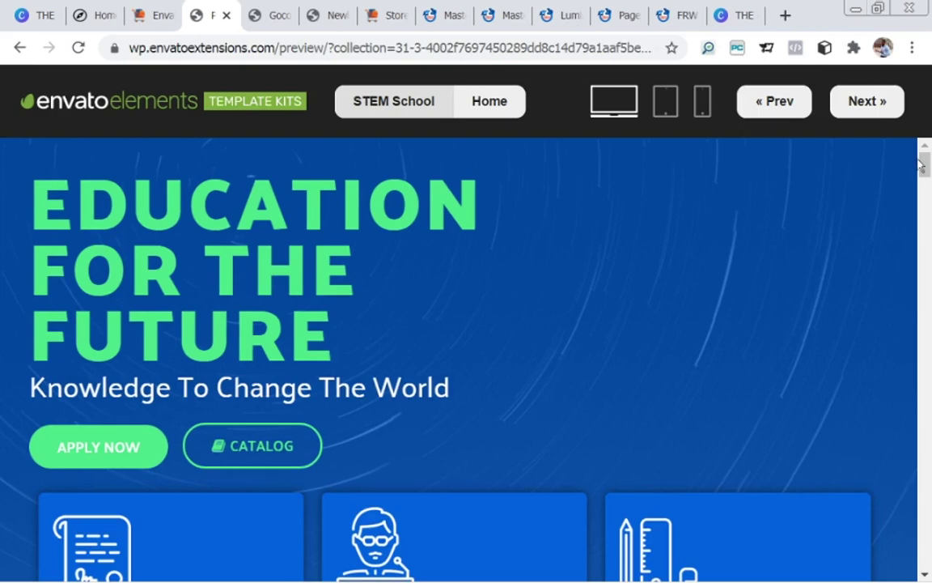
drag(925, 172, 925, 438)
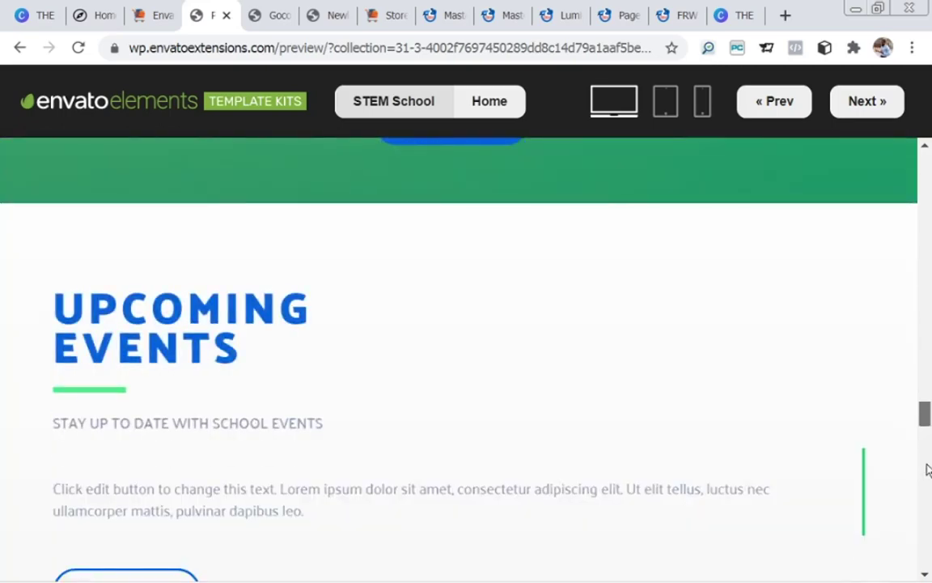
click(928, 469)
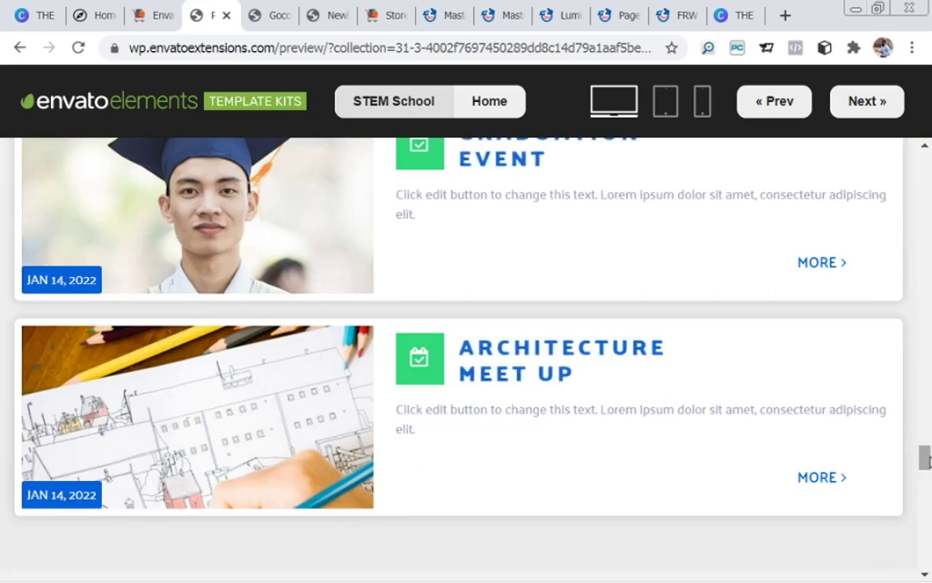
drag(927, 464, 922, 535)
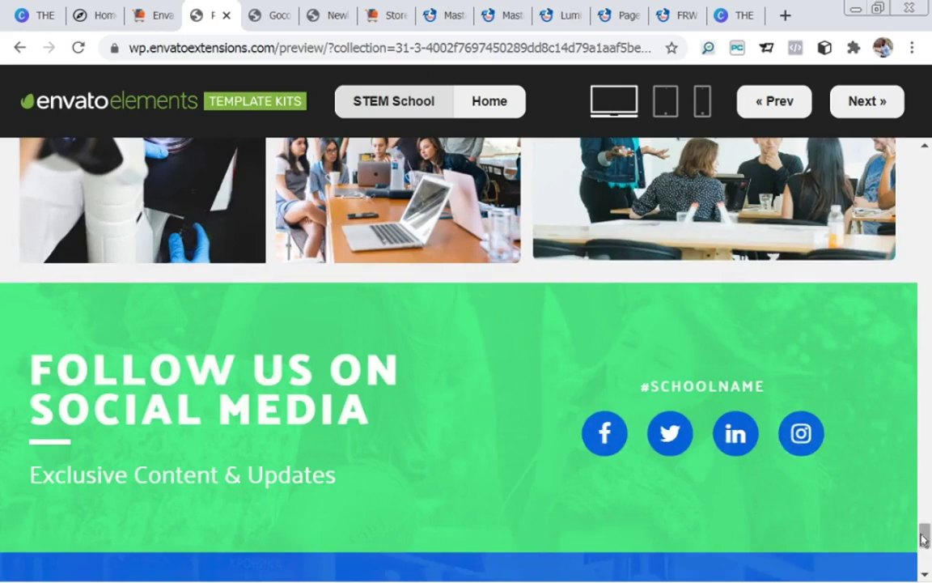
drag(924, 536, 925, 524)
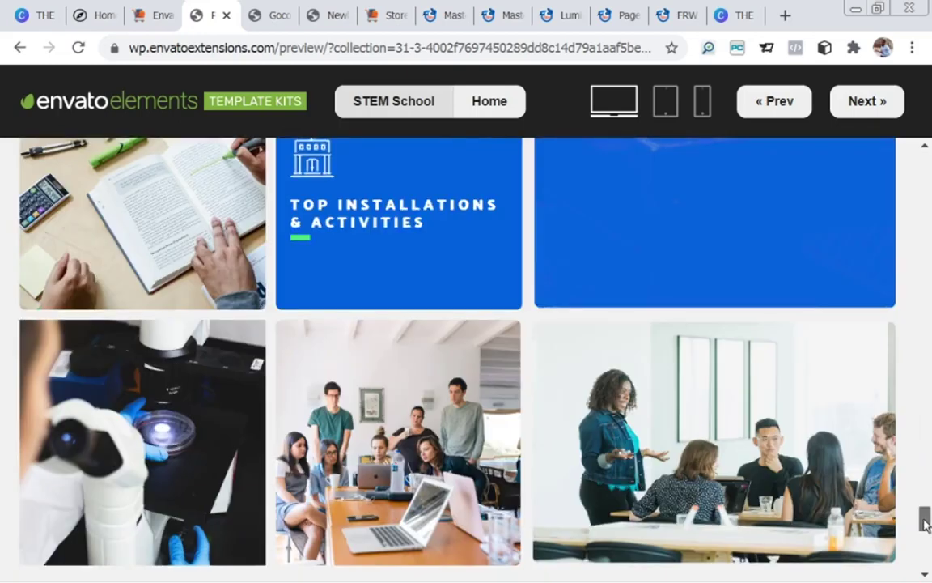
mouse_move(924, 524)
mouse_down()
mouse_move(927, 476)
mouse_move(925, 508)
mouse_up()
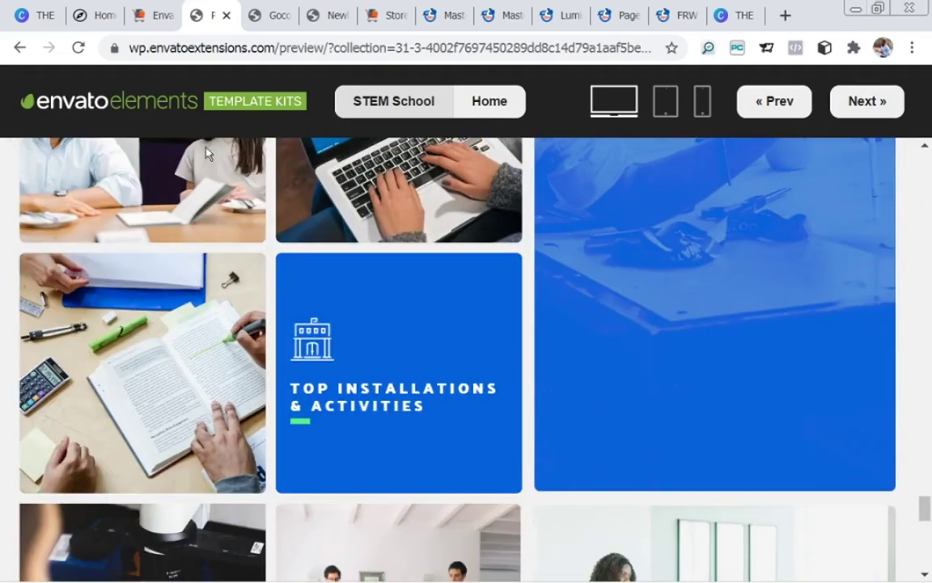
drag(925, 508, 926, 158)
Step: Advance the kit preview to the Home Pro and About Us 1 templates and examine their sections
click(867, 100)
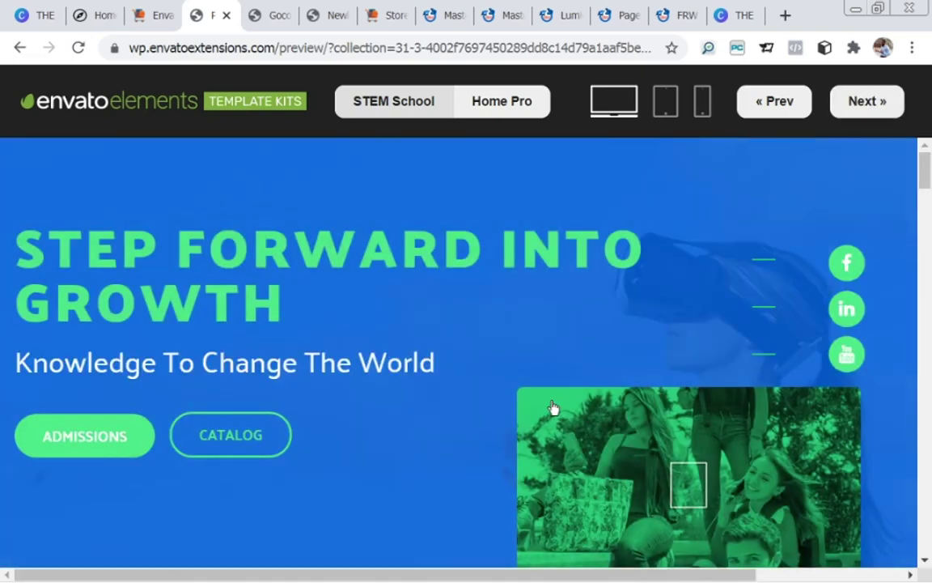
drag(925, 180, 930, 477)
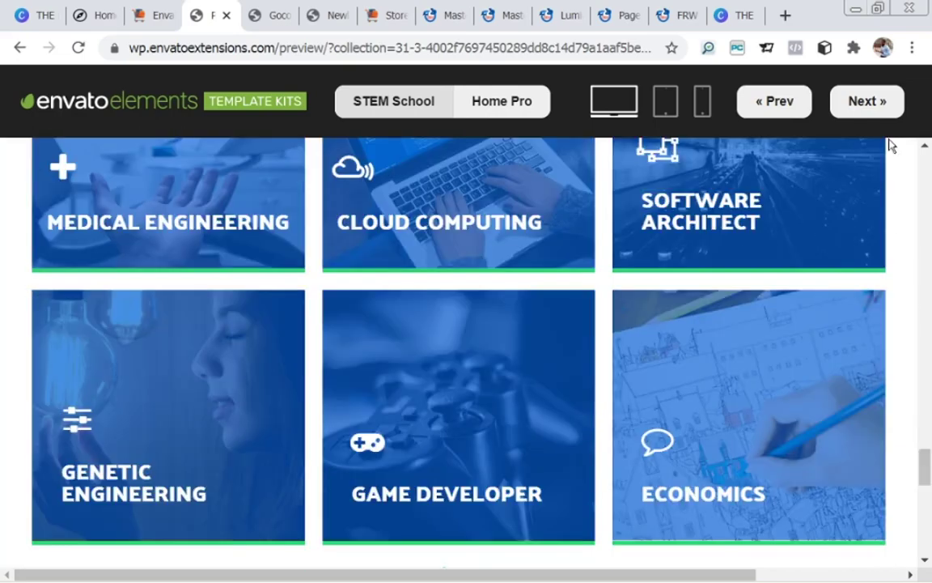
click(868, 102)
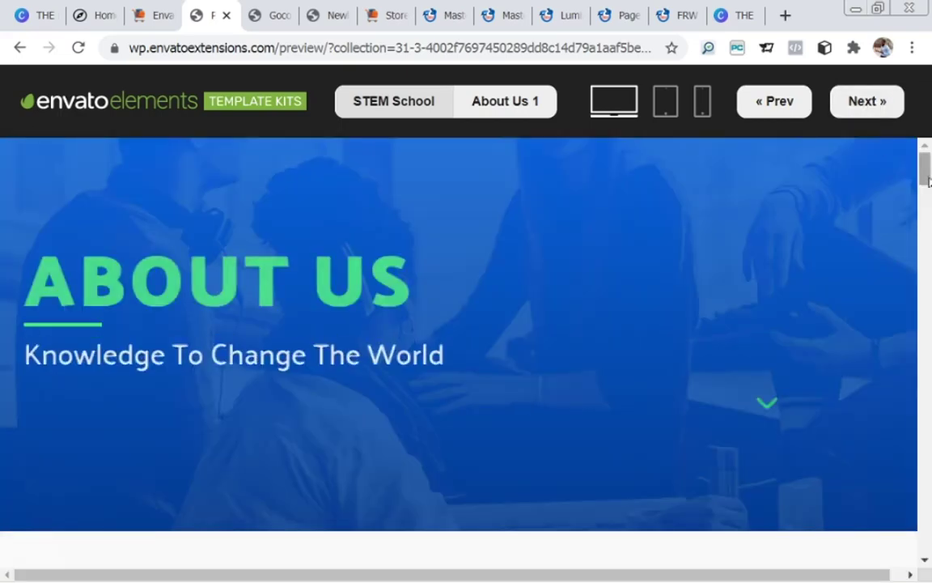
drag(928, 180, 923, 250)
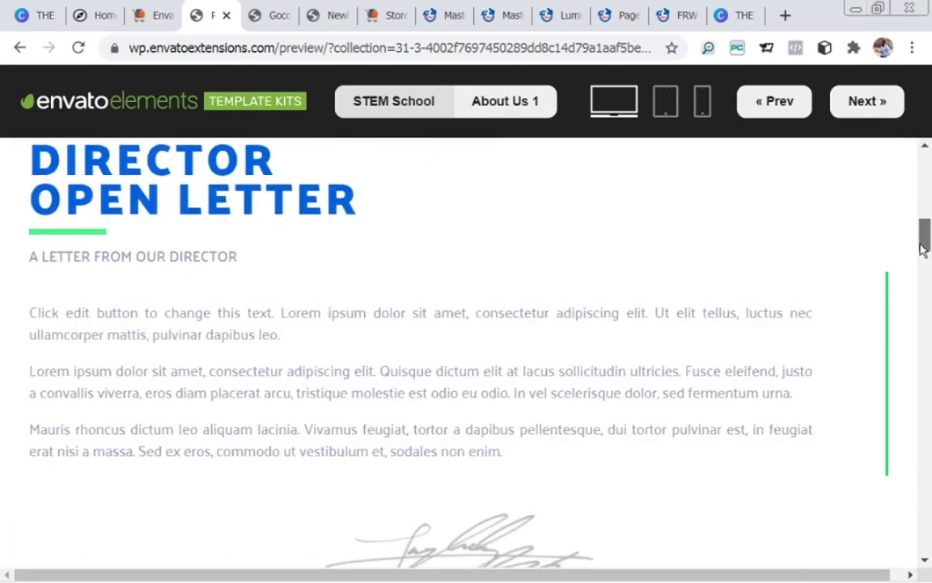
key(ctrl+minus)
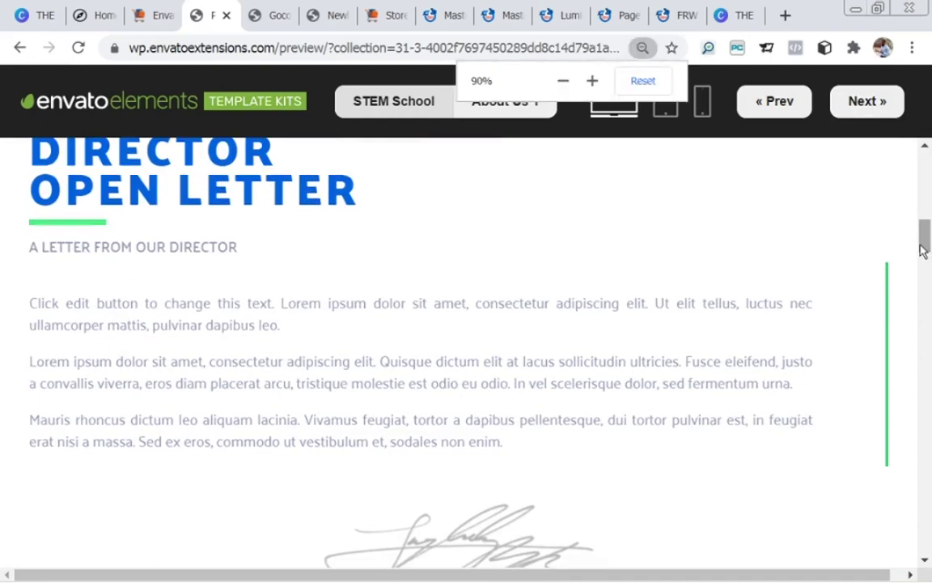
drag(924, 251, 920, 350)
key(ctrl+minus)
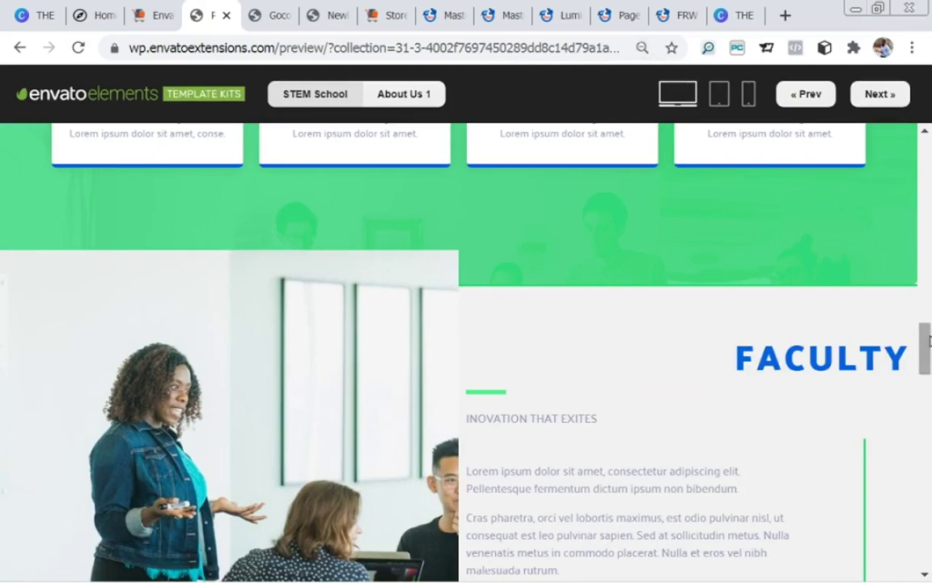
drag(929, 336, 922, 403)
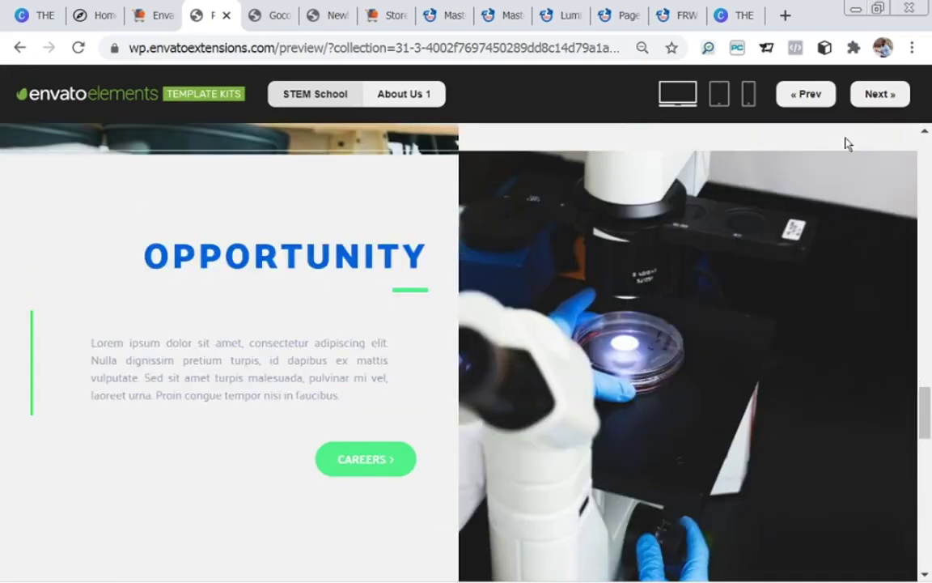
Step: View the kit's About Us 2 template, and return to the Free Kits list in the WordPress dashboard
click(872, 93)
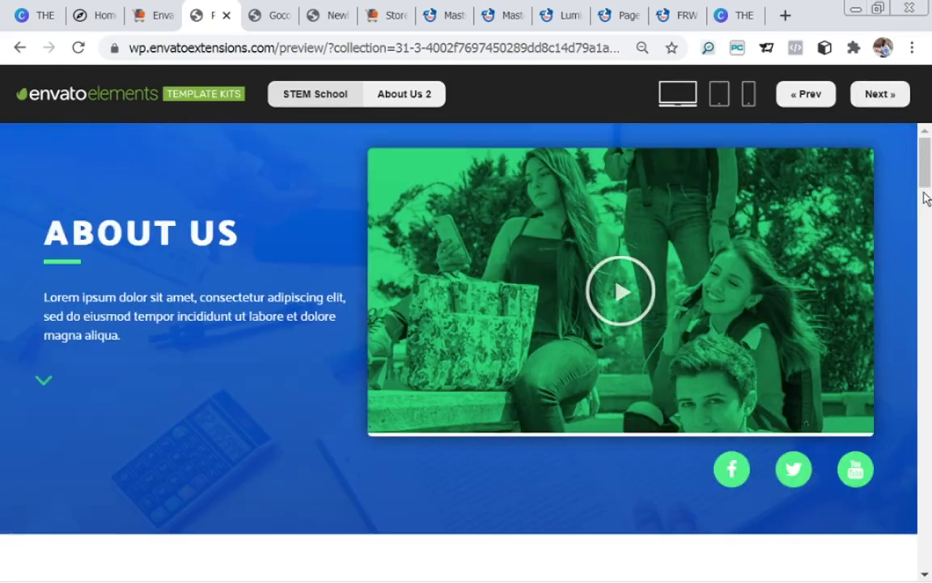
drag(926, 164, 926, 356)
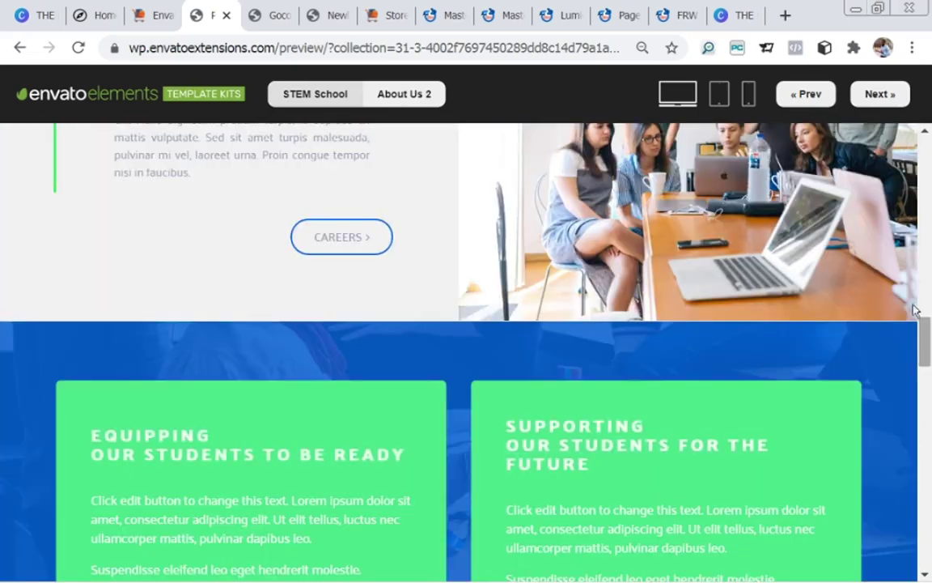
click(138, 24)
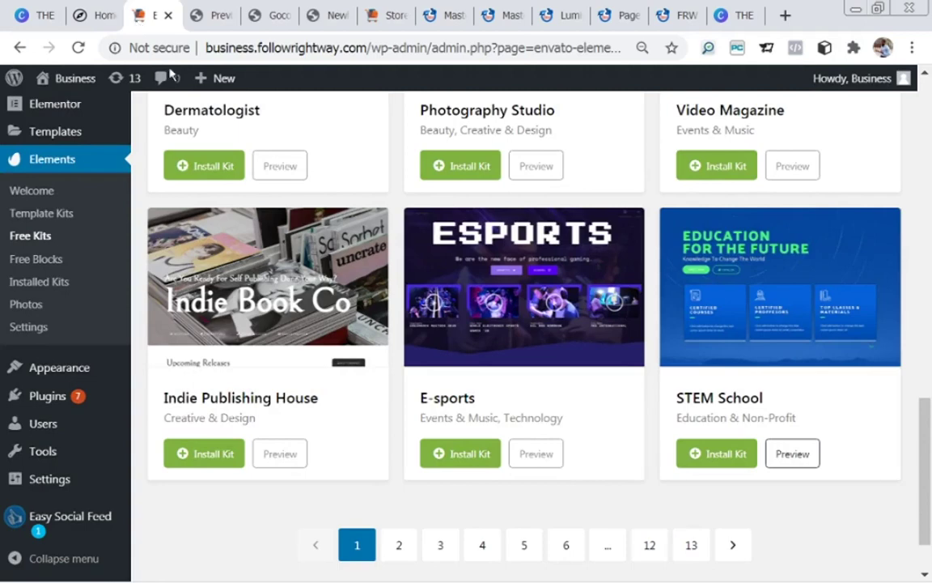
mouse_move(346, 237)
mouse_move(722, 299)
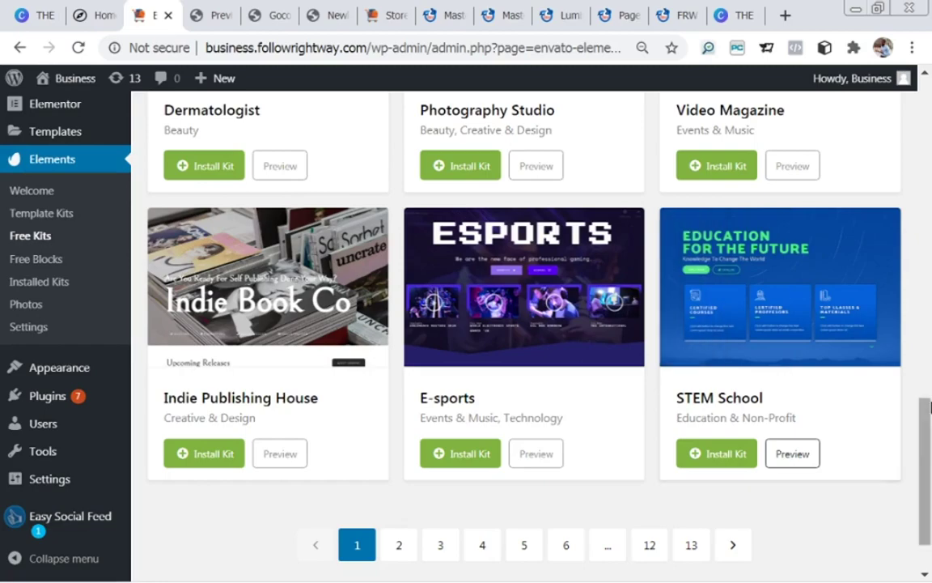
Step: Filter the free template kits by the Health & Medical category and browse the matching kits
drag(925, 473, 930, 104)
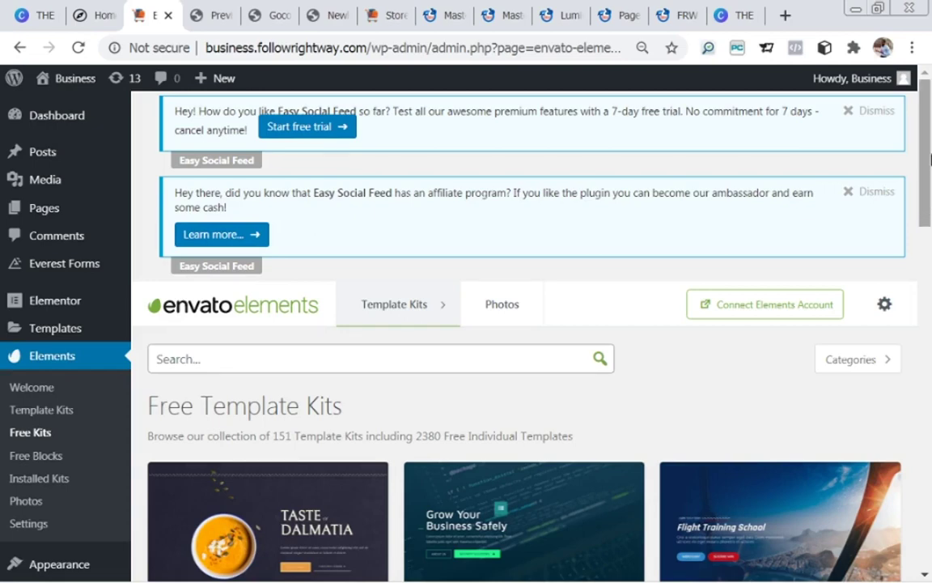
scroll(926, 150, down, 1)
drag(923, 144, 922, 200)
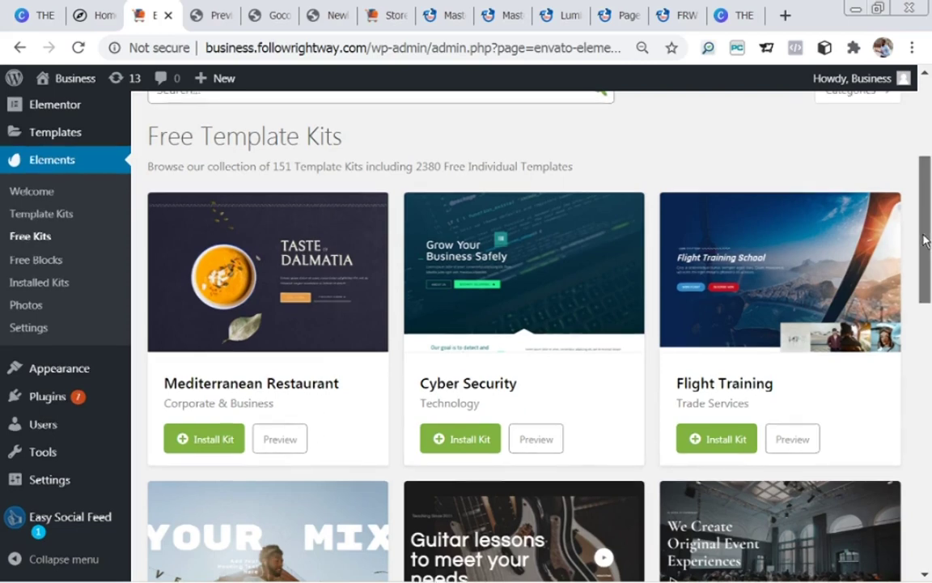
drag(925, 241, 925, 226)
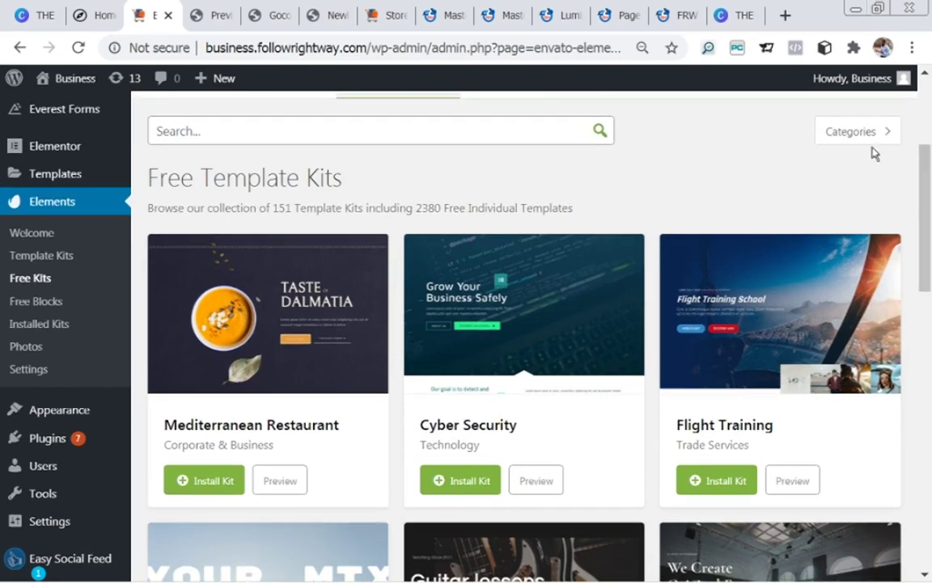
click(871, 147)
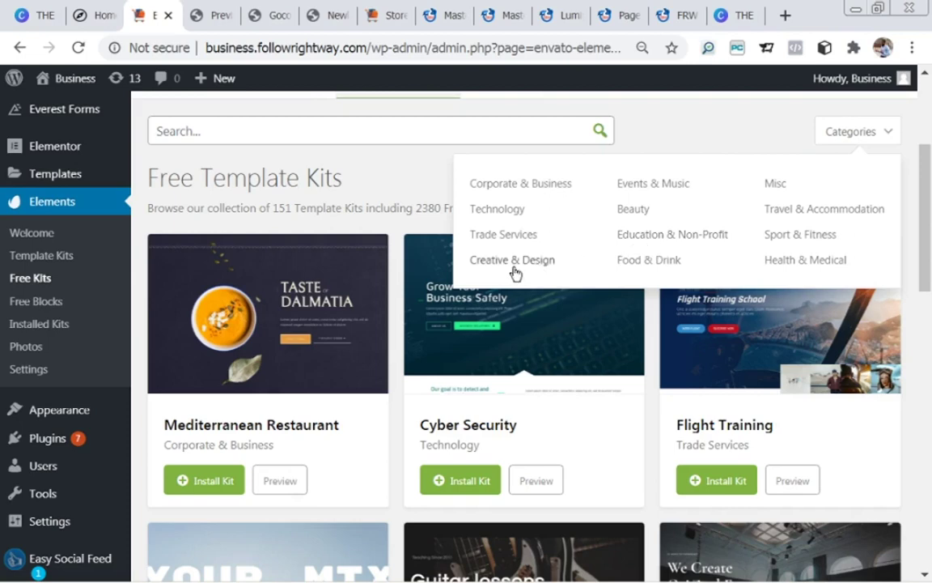
click(783, 266)
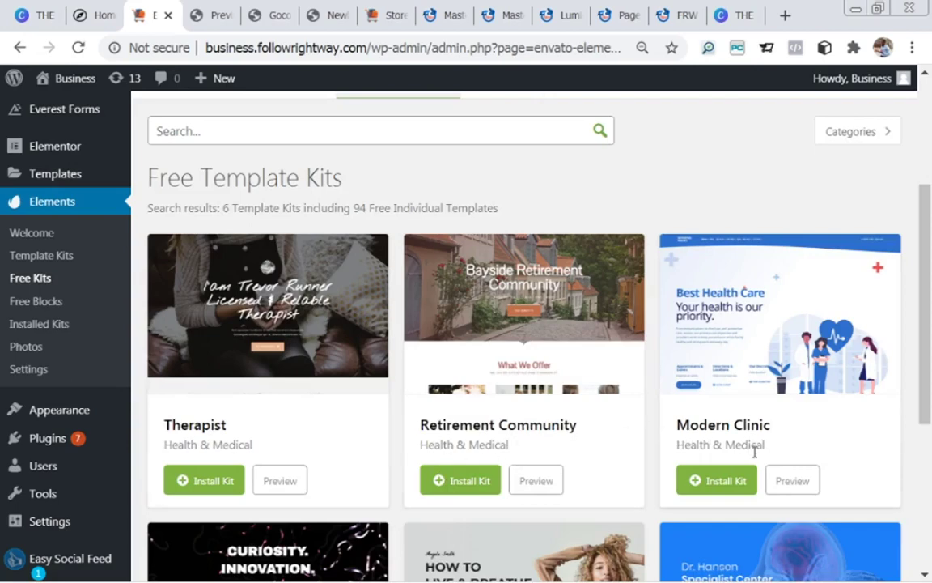
drag(924, 343, 920, 513)
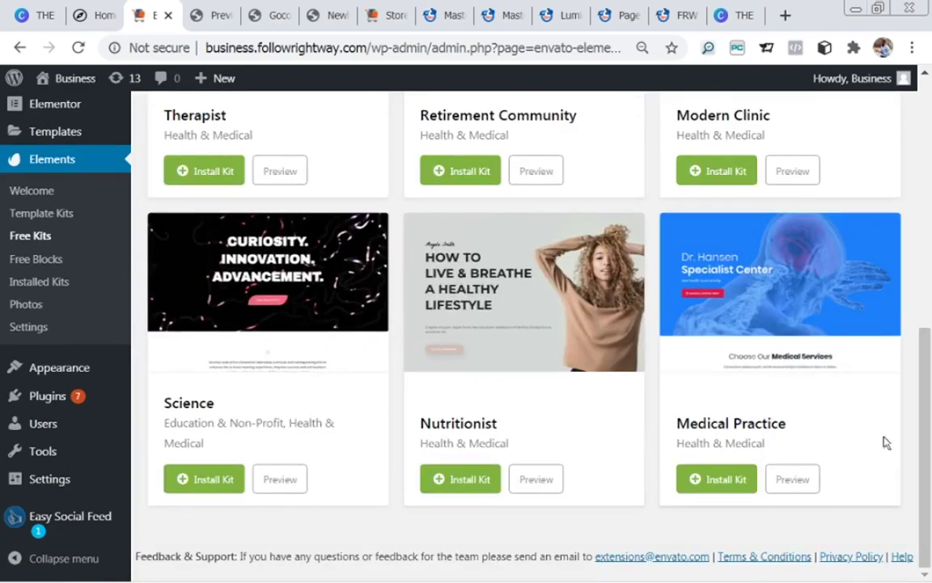
mouse_move(930, 488)
mouse_down()
mouse_move(929, 450)
mouse_move(929, 486)
mouse_up()
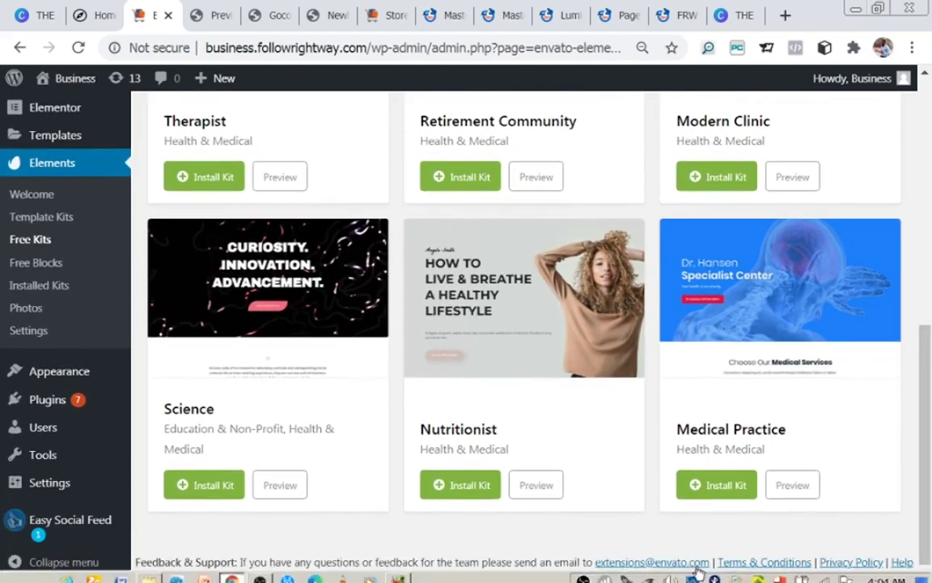
Step: Preview the Medical Practice kit and look over the thumbnails of its Home 1, Home 2 and Doctors templates
click(790, 486)
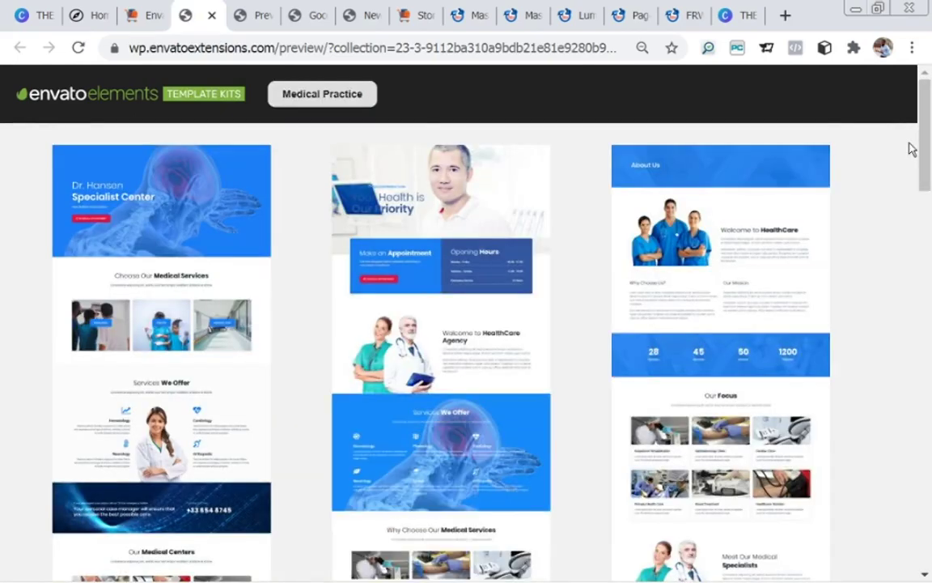
mouse_move(924, 94)
mouse_down()
mouse_move(920, 378)
mouse_move(929, 111)
mouse_up()
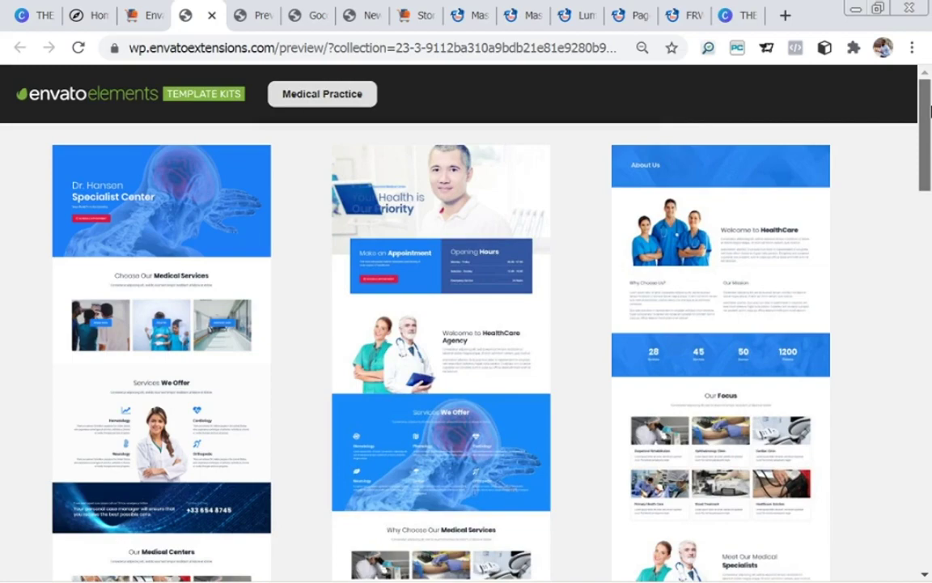
drag(929, 117, 930, 353)
scroll(50, 454, up, 3)
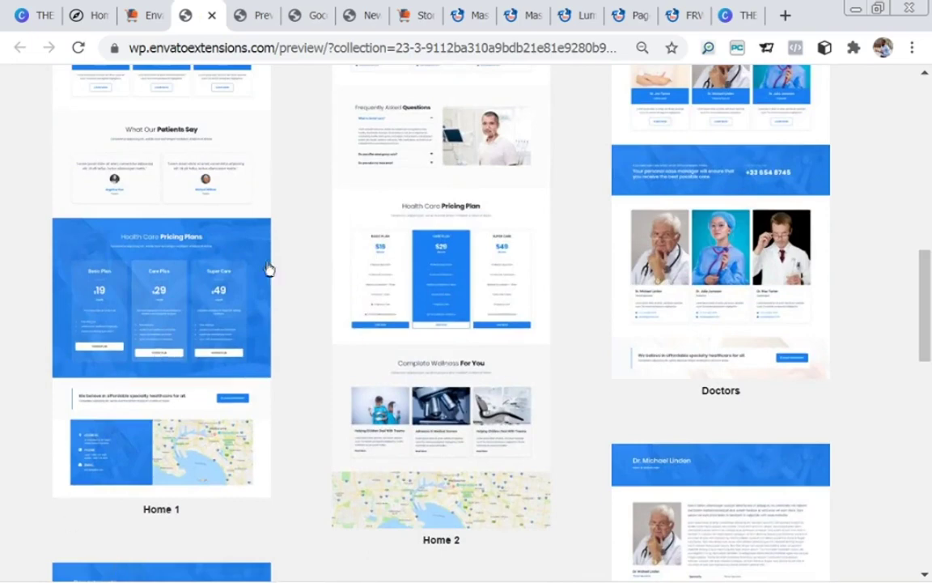
Step: Open the Medical Practice kit's Home 1 template and examine its sections from the hero down to the pricing plans and appointment banner
click(160, 126)
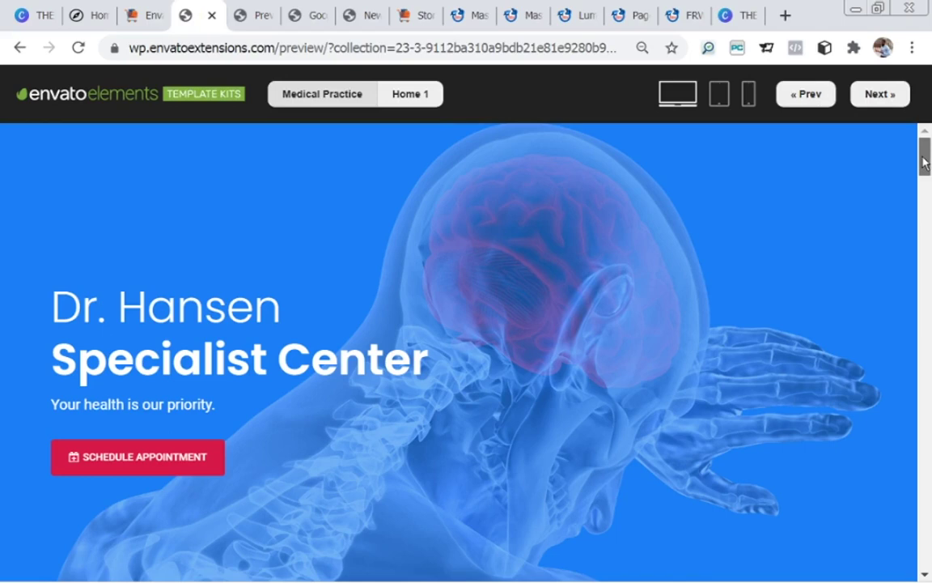
drag(925, 162, 927, 212)
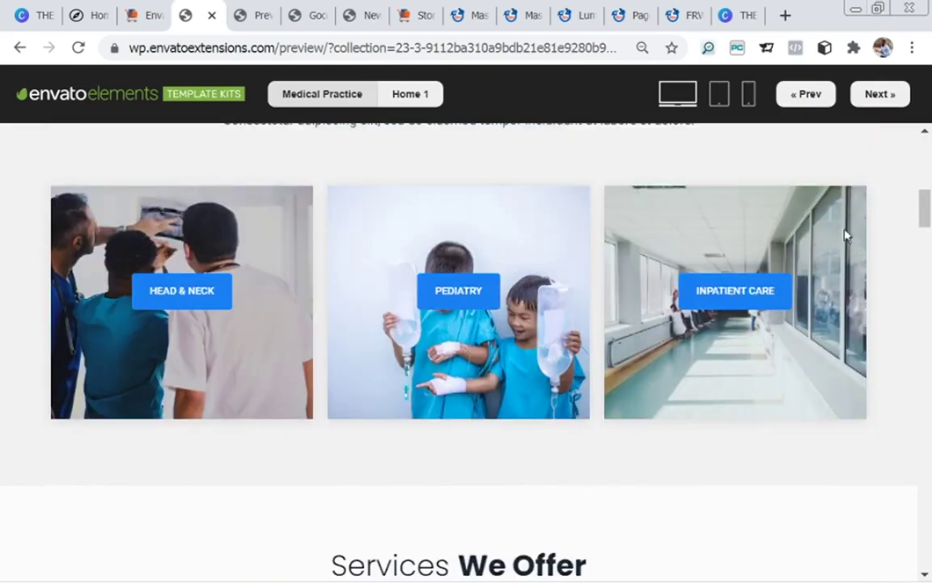
scroll(928, 267, down, 4)
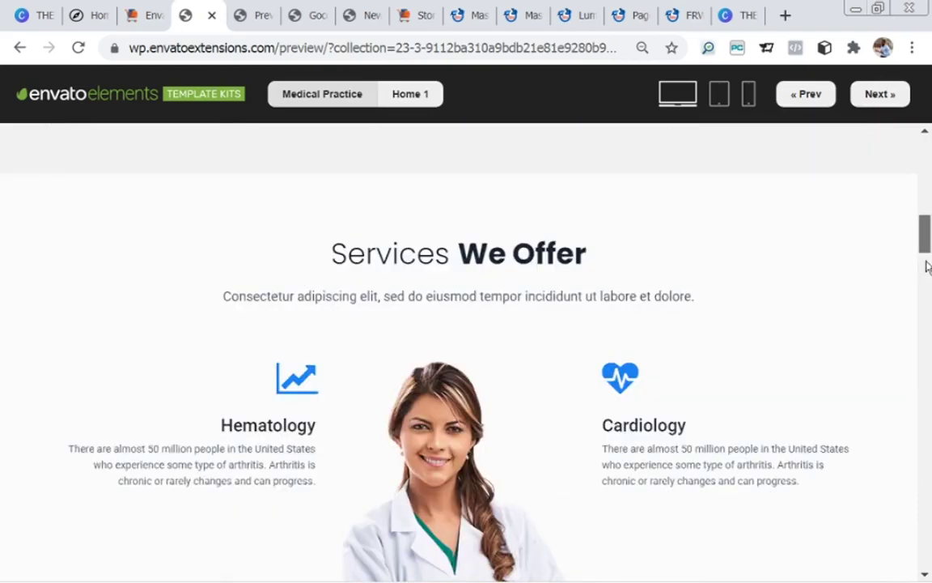
scroll(927, 267, down, 7)
scroll(926, 283, down, 4)
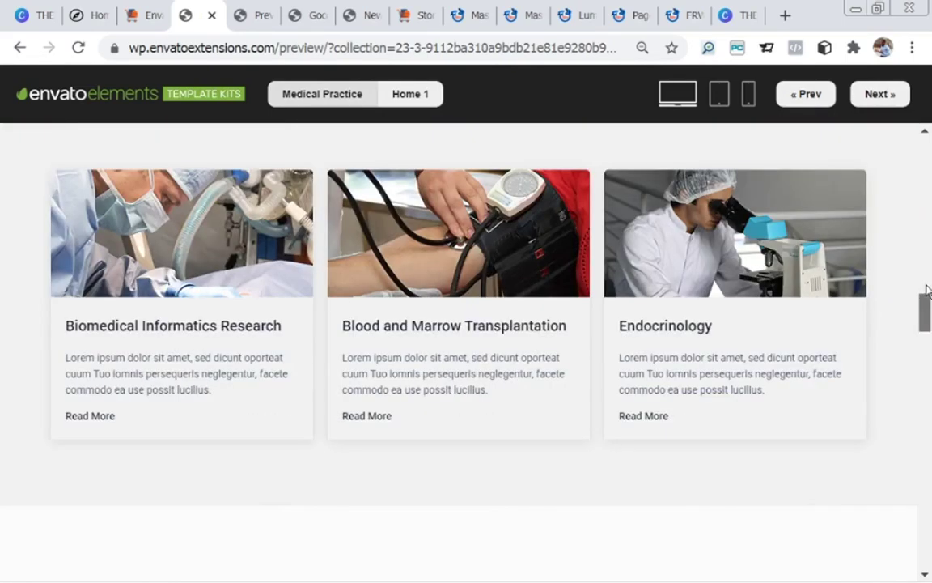
scroll(928, 290, down, 3)
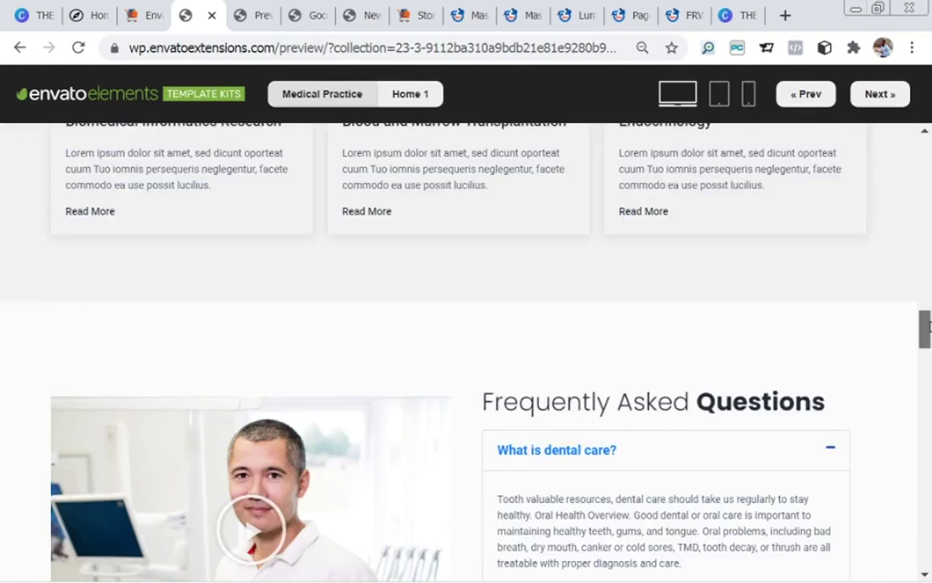
drag(928, 327, 928, 524)
scroll(928, 525, down, 3)
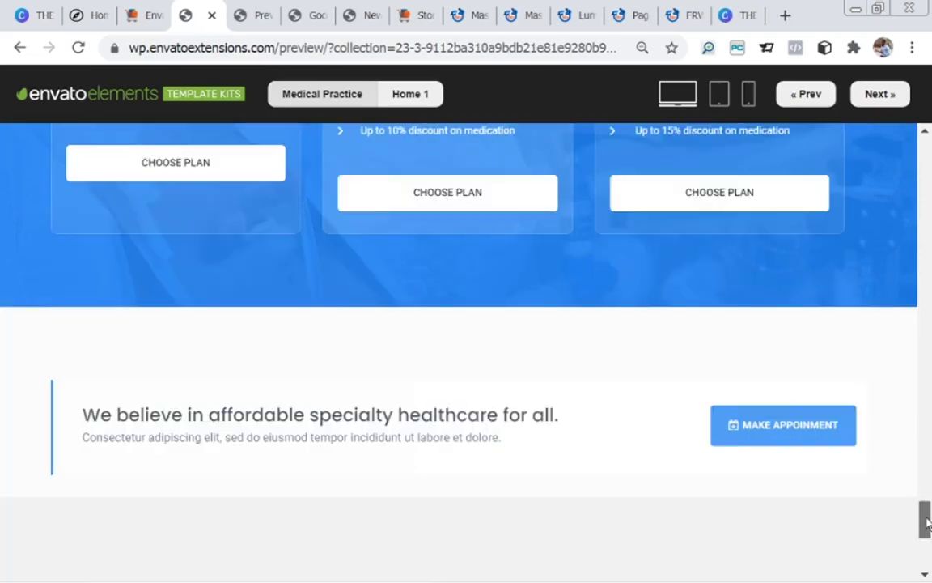
mouse_move(928, 525)
mouse_down()
mouse_move(927, 508)
mouse_move(924, 544)
mouse_move(928, 514)
mouse_up()
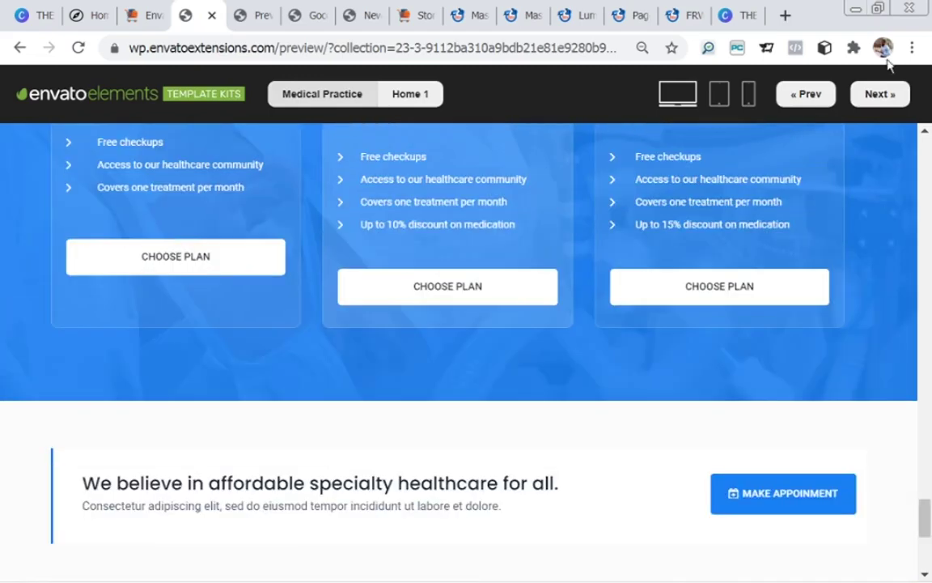
Step: Advance the preview to the Home 2 template, examine it down to the pricing plan, and return to the Free Kits list
click(887, 95)
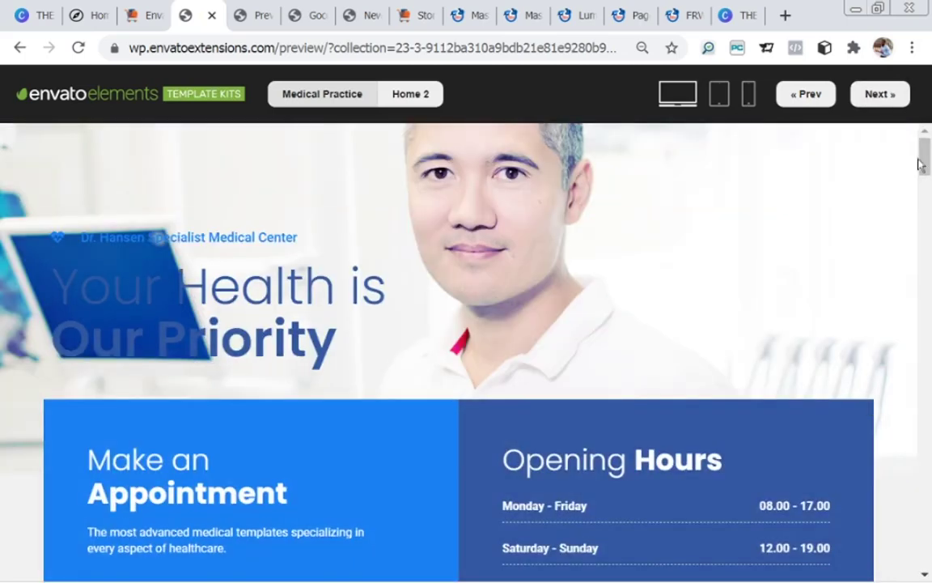
mouse_move(927, 150)
mouse_down()
mouse_move(925, 362)
mouse_move(910, 453)
mouse_up()
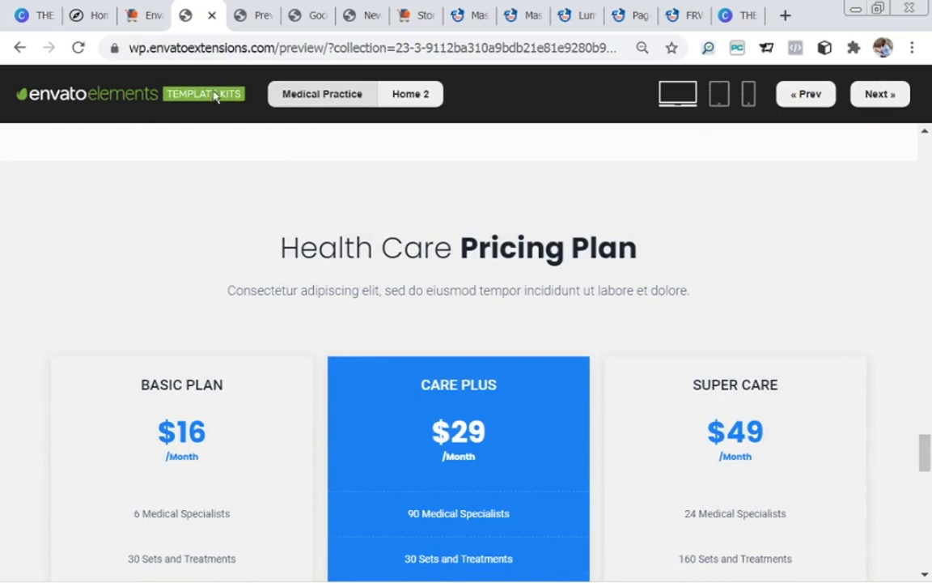
click(144, 14)
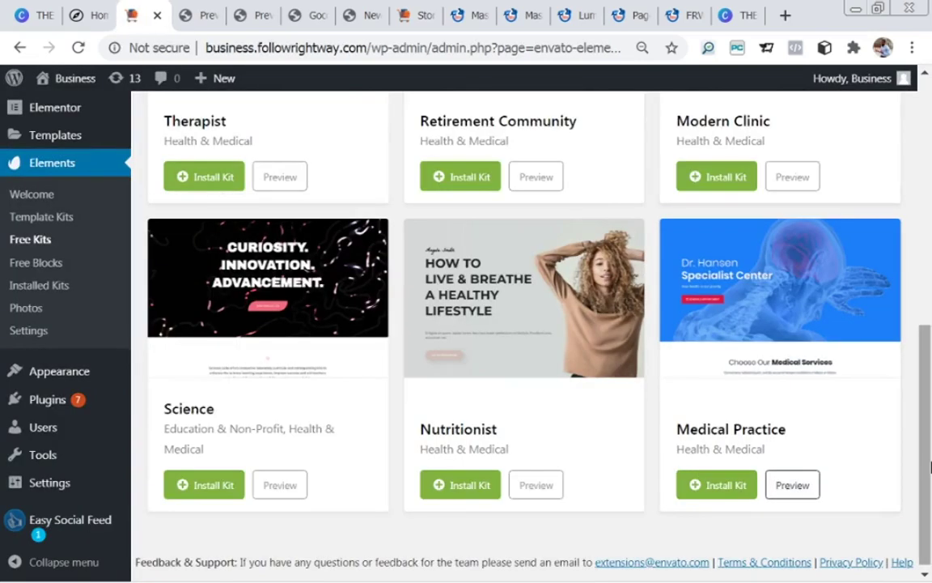
Step: Open the Envato Elements stock photo library and view its introduction, search and filter options
drag(929, 437, 931, 165)
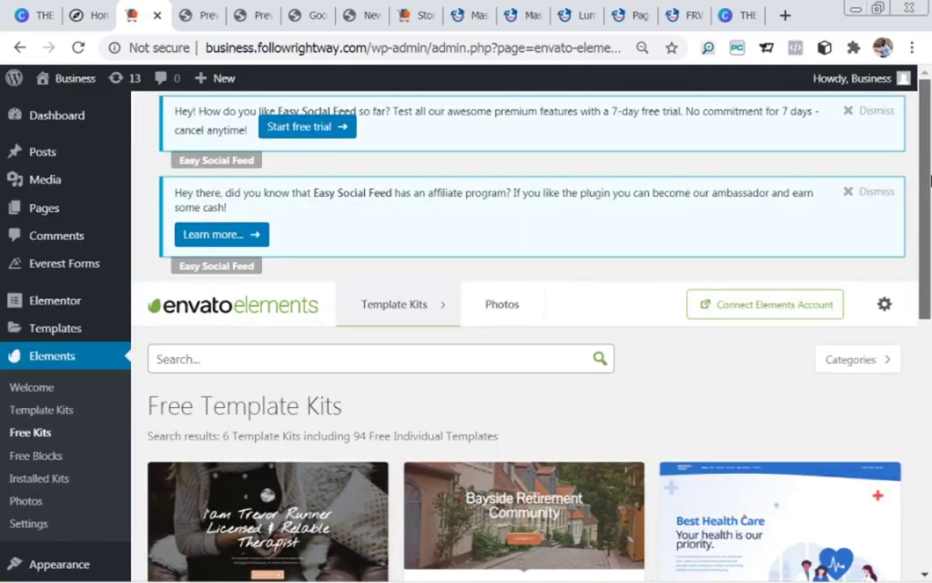
scroll(603, 181, down, 3)
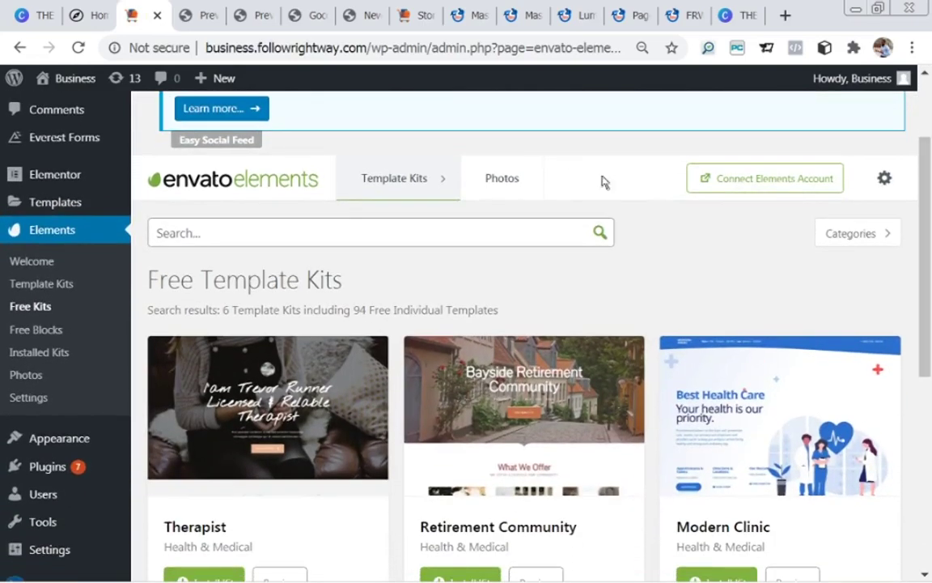
click(500, 180)
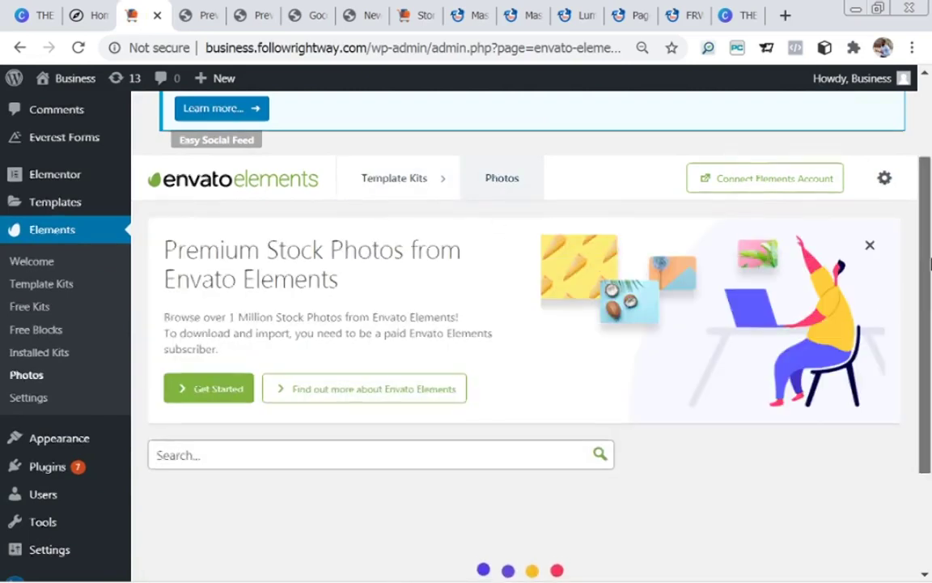
mouse_move(930, 263)
mouse_down()
mouse_move(922, 316)
mouse_move(925, 273)
mouse_up()
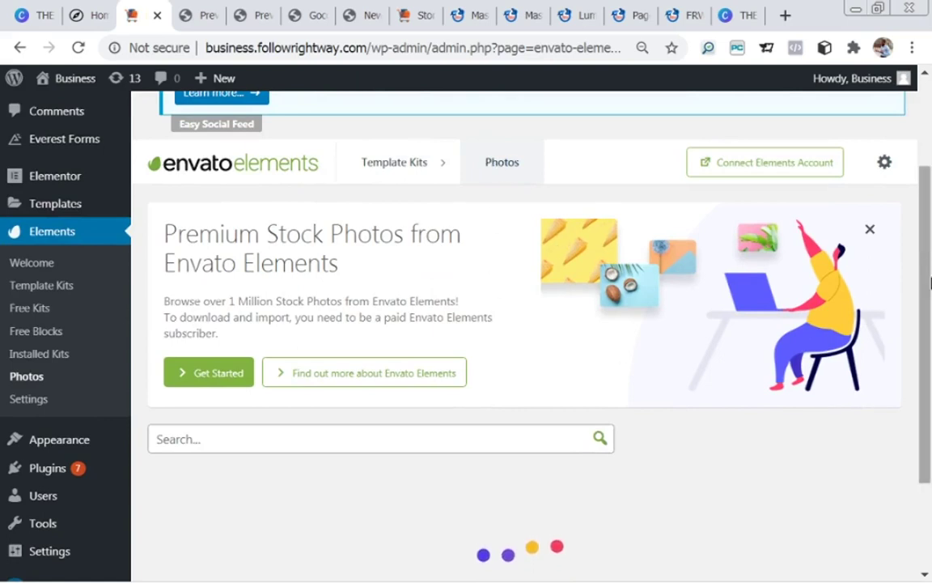
mouse_move(928, 251)
mouse_down()
mouse_move(928, 332)
mouse_move(931, 237)
mouse_up()
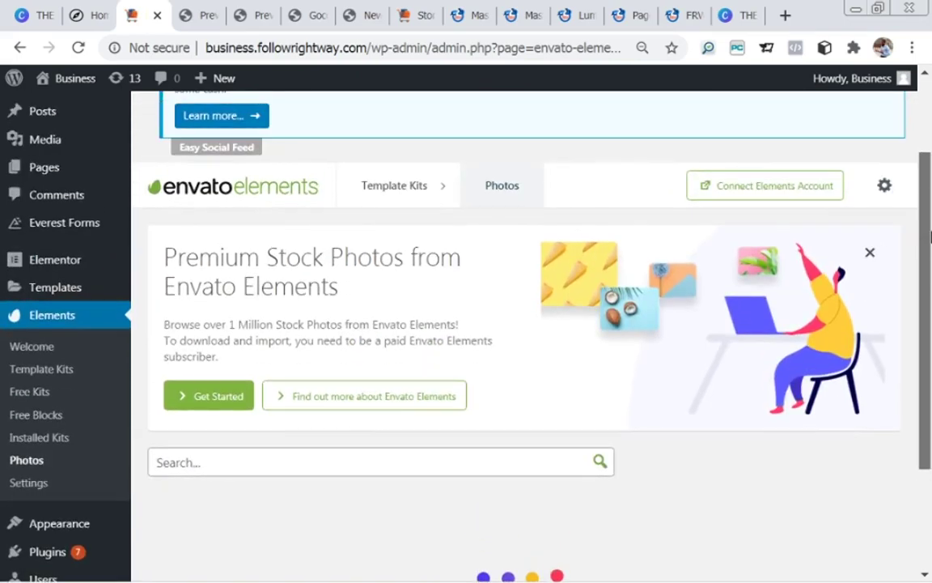
scroll(931, 236, down, 1)
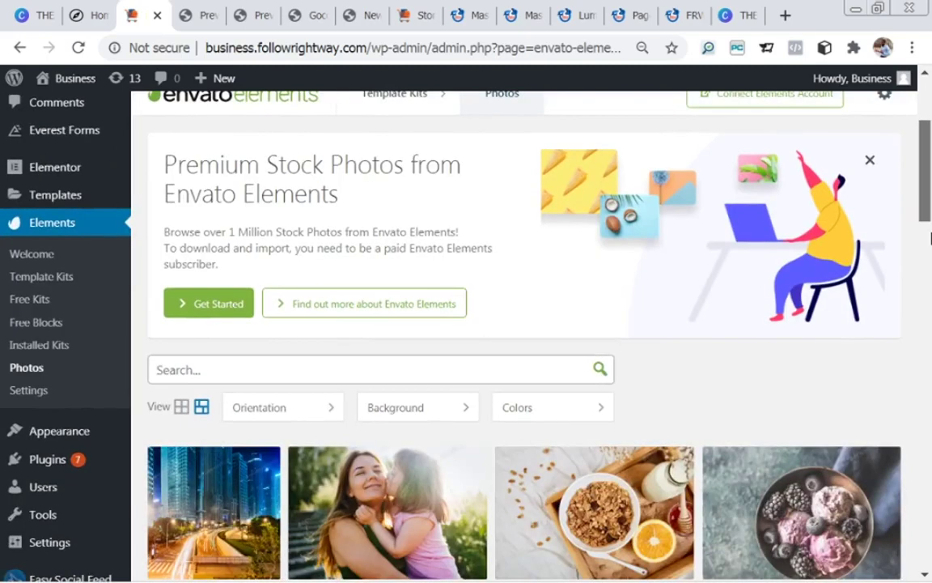
Step: Browse the stock photos to the end of the first results page, checking the titles and options of photos in the first row
drag(930, 236, 930, 322)
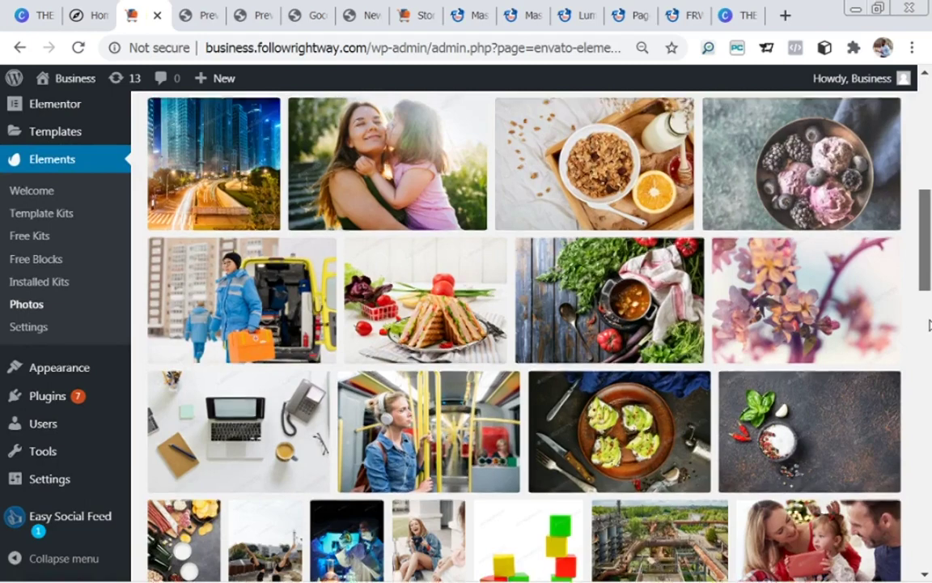
drag(930, 324, 930, 304)
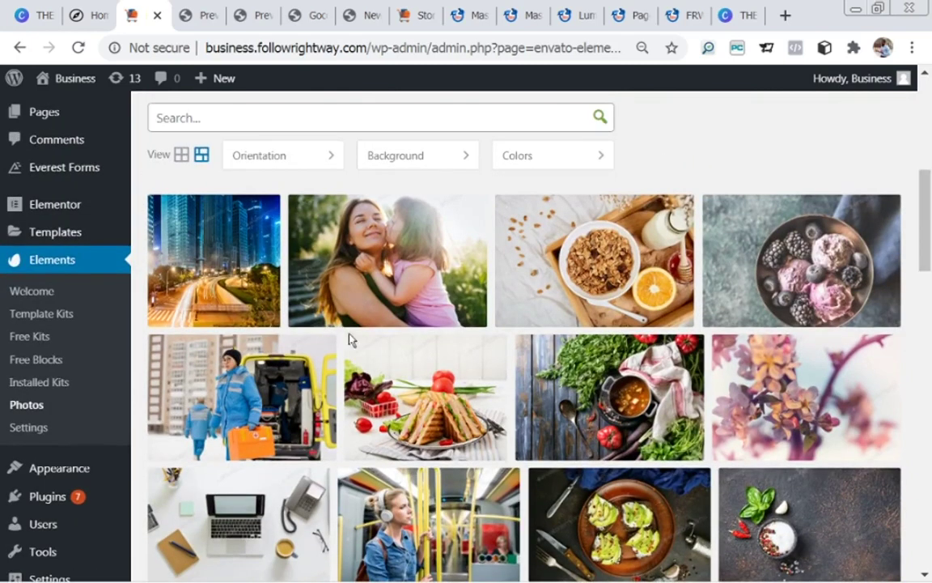
mouse_move(273, 258)
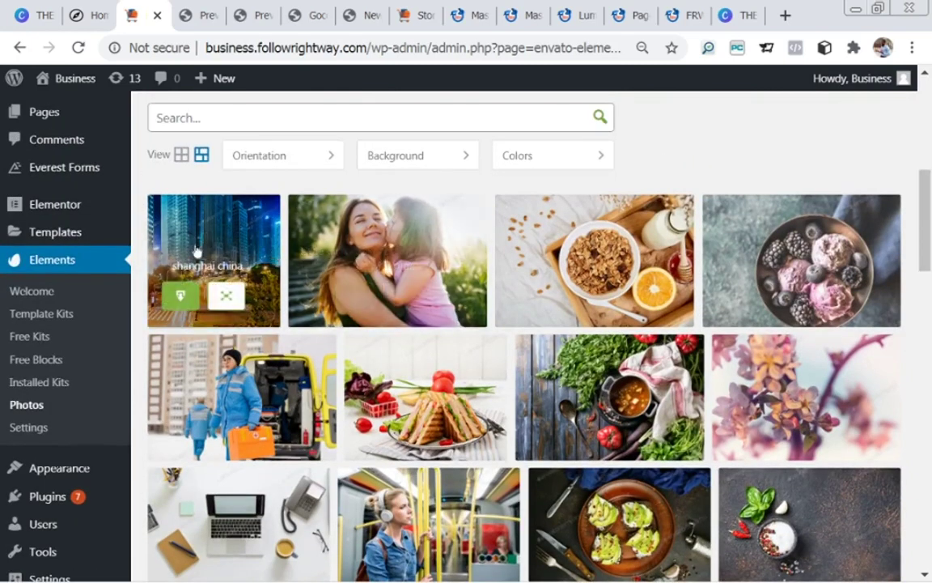
mouse_move(350, 287)
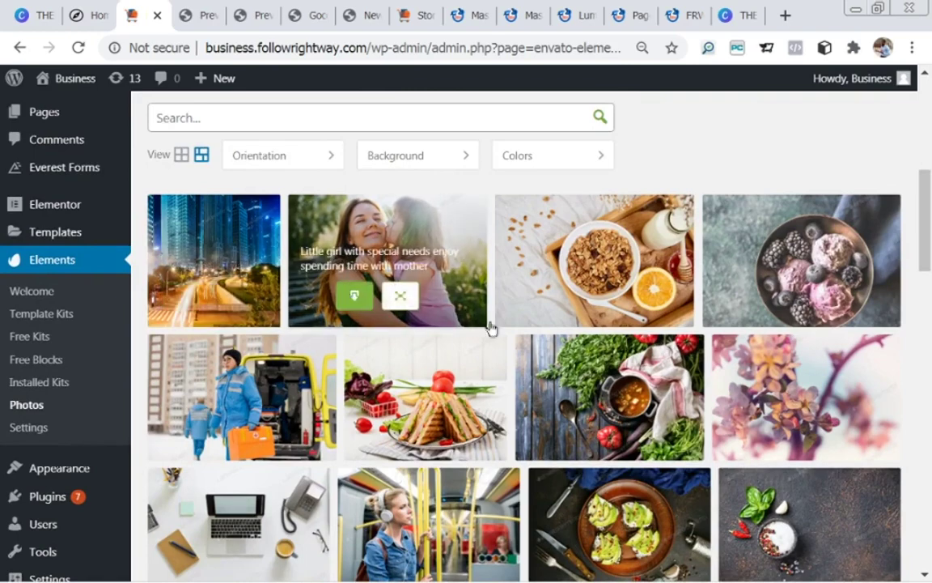
mouse_move(807, 240)
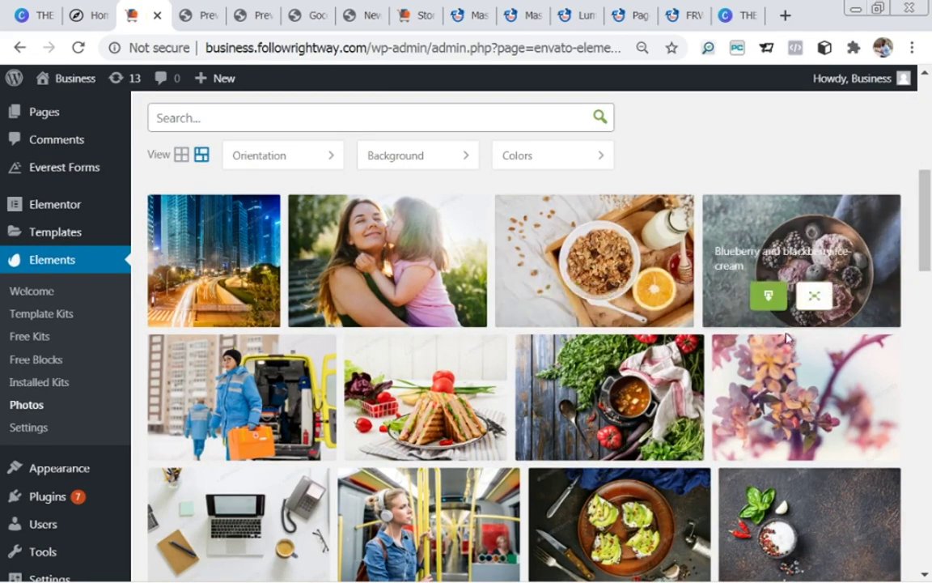
drag(925, 187, 930, 550)
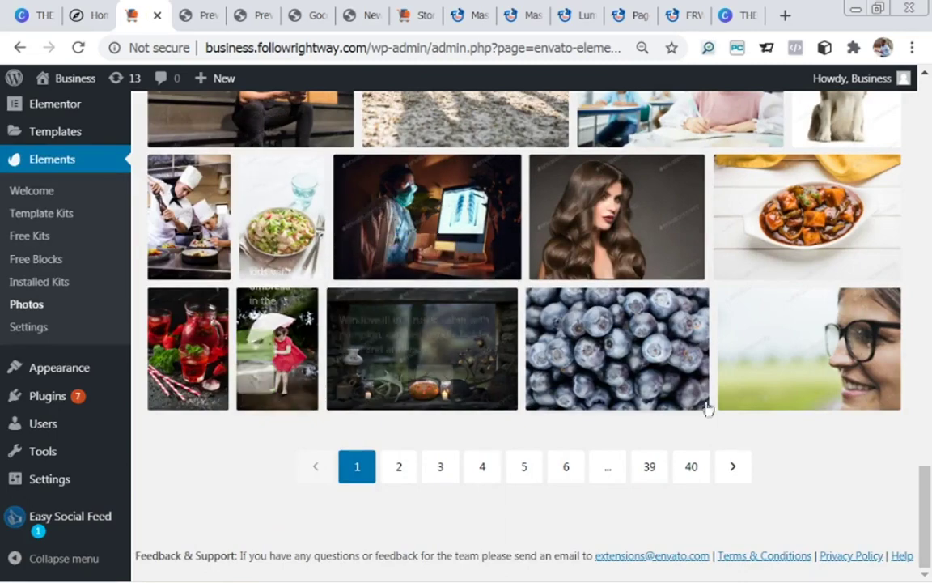
Step: Open the Free Blocks section of the template kits and look through all of its block categories
drag(923, 528, 929, 106)
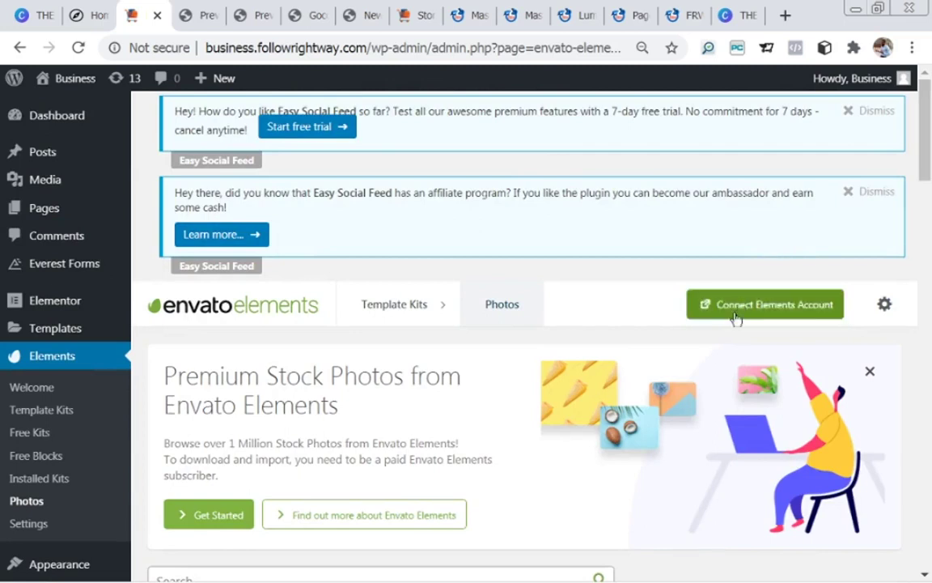
click(392, 315)
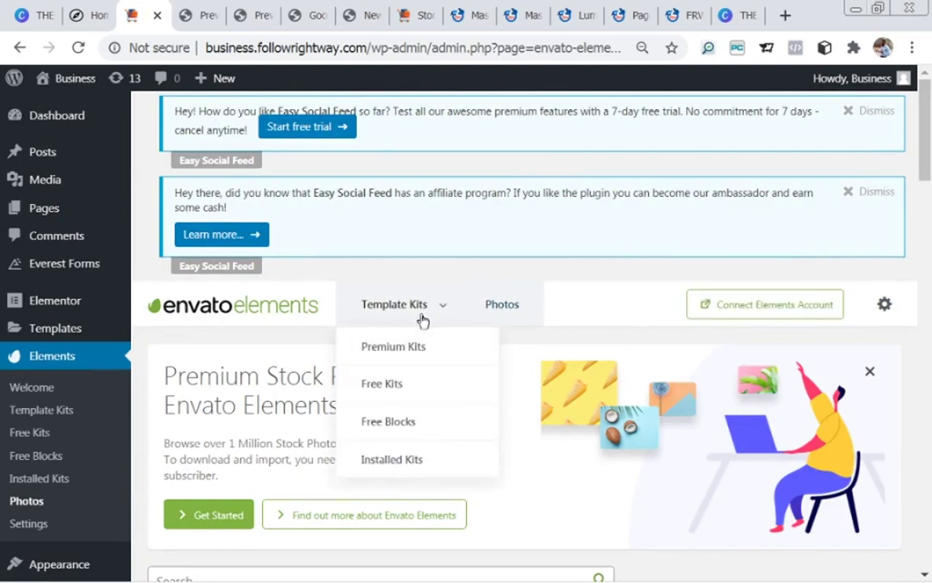
click(386, 430)
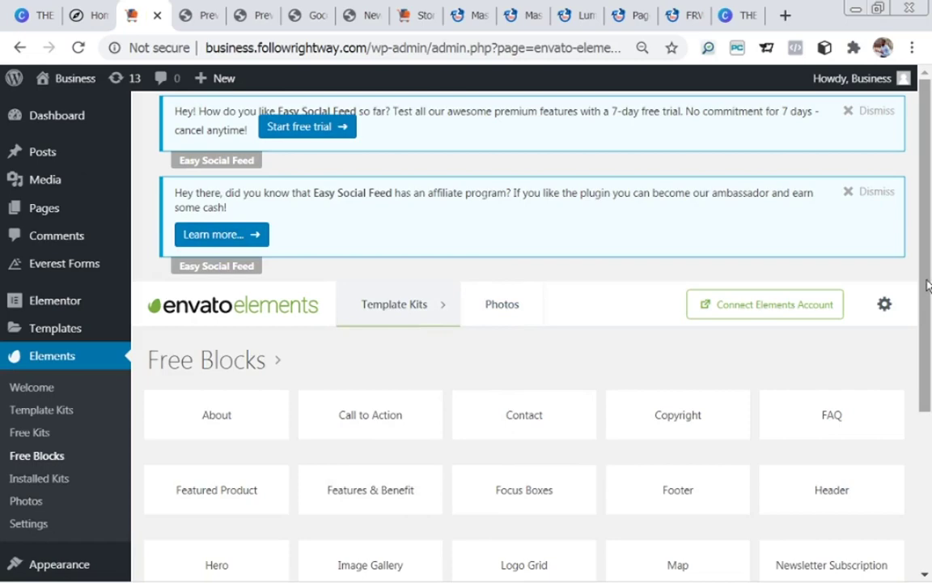
drag(928, 285, 930, 504)
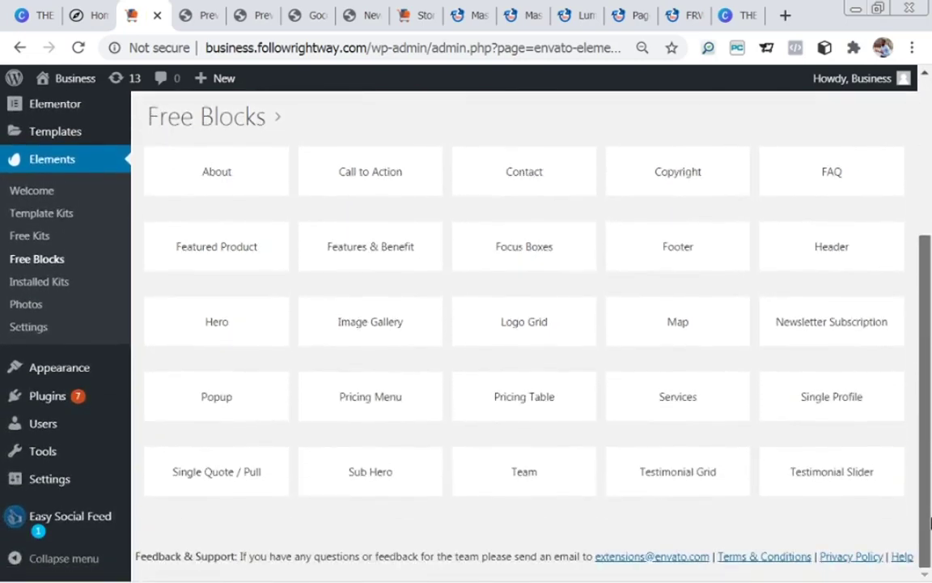
drag(930, 449, 928, 399)
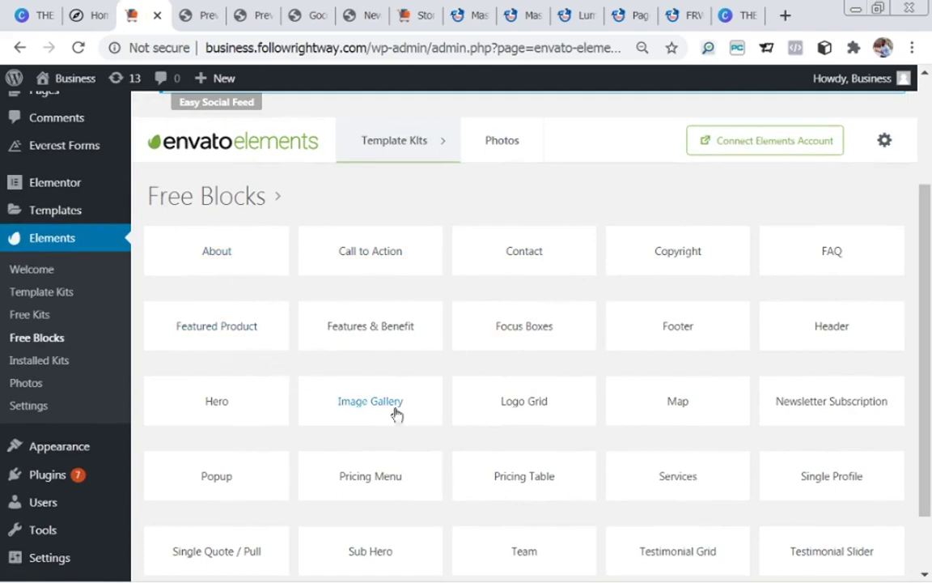
Step: Open the Pricing Menu block category and browse its importable templates
click(373, 488)
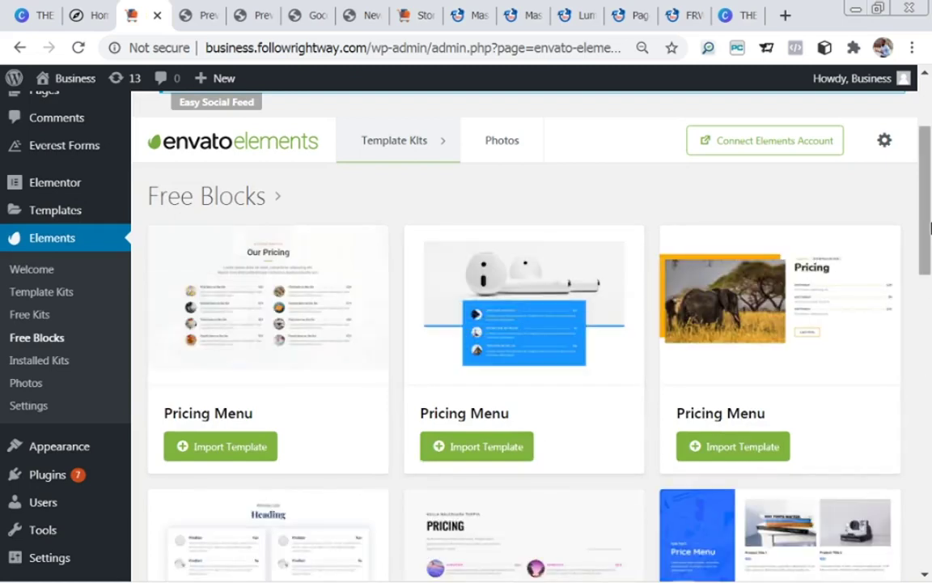
drag(929, 204, 925, 358)
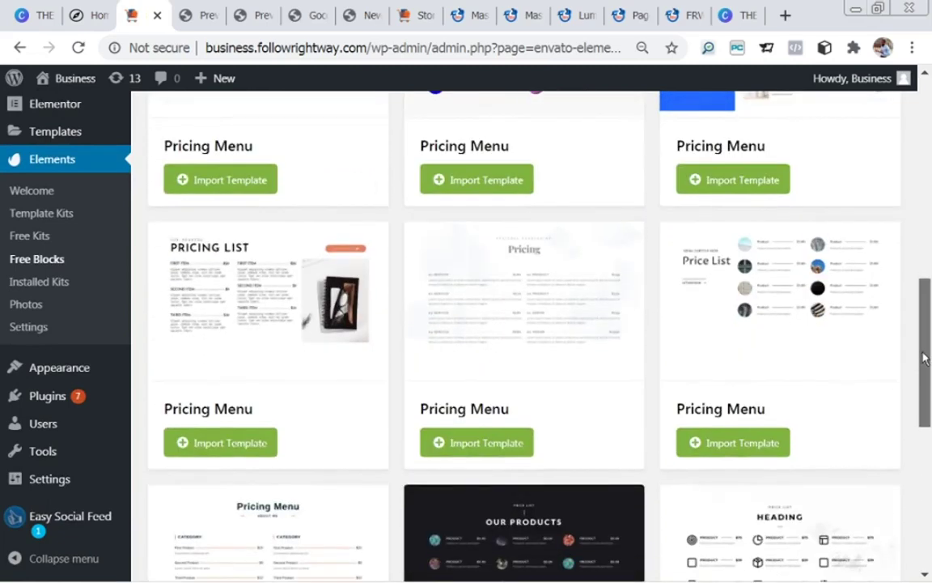
drag(925, 358, 931, 142)
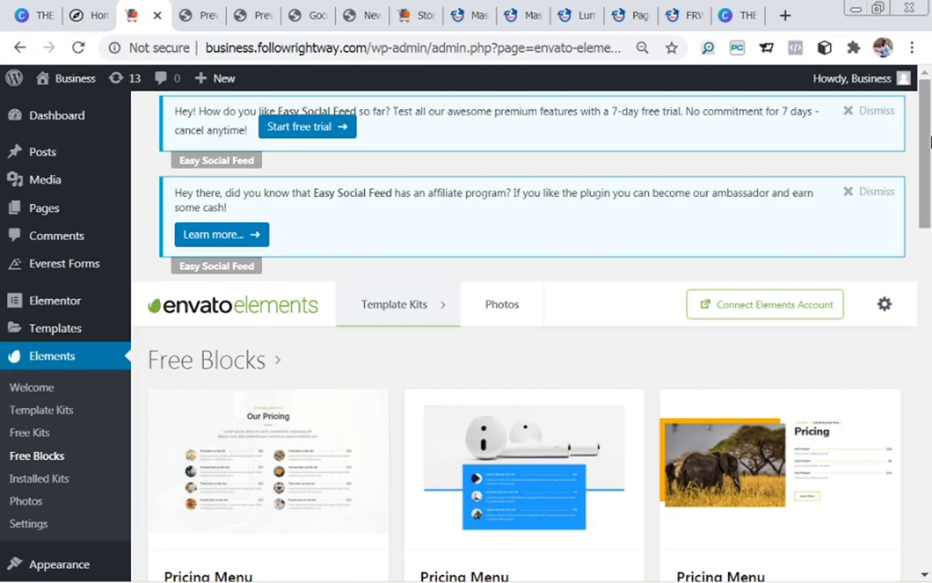
Step: Switch from Free Blocks back to the Free Kits list
mouse_move(931, 141)
mouse_down()
mouse_move(899, 308)
mouse_move(887, 484)
mouse_move(925, 316)
mouse_move(931, 129)
mouse_up()
mouse_move(395, 314)
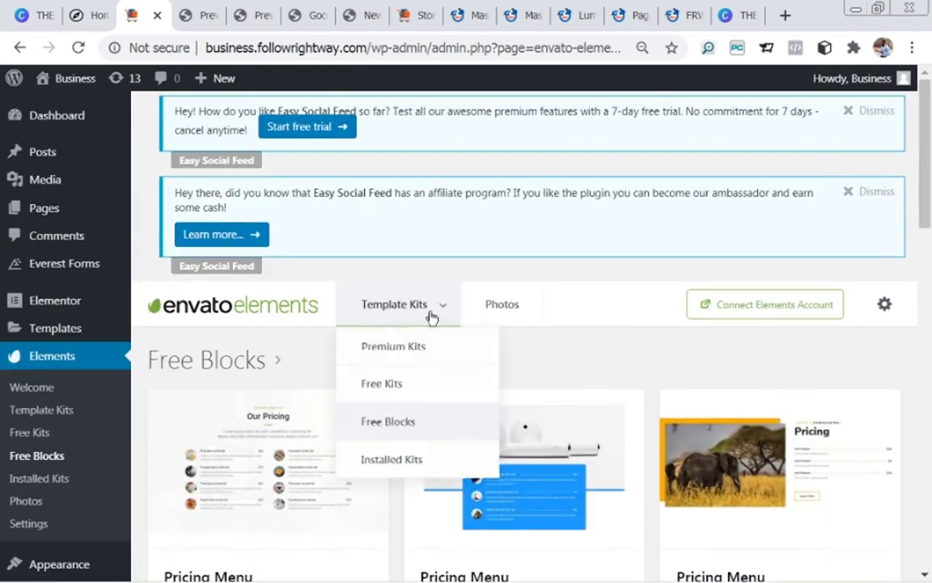
click(398, 385)
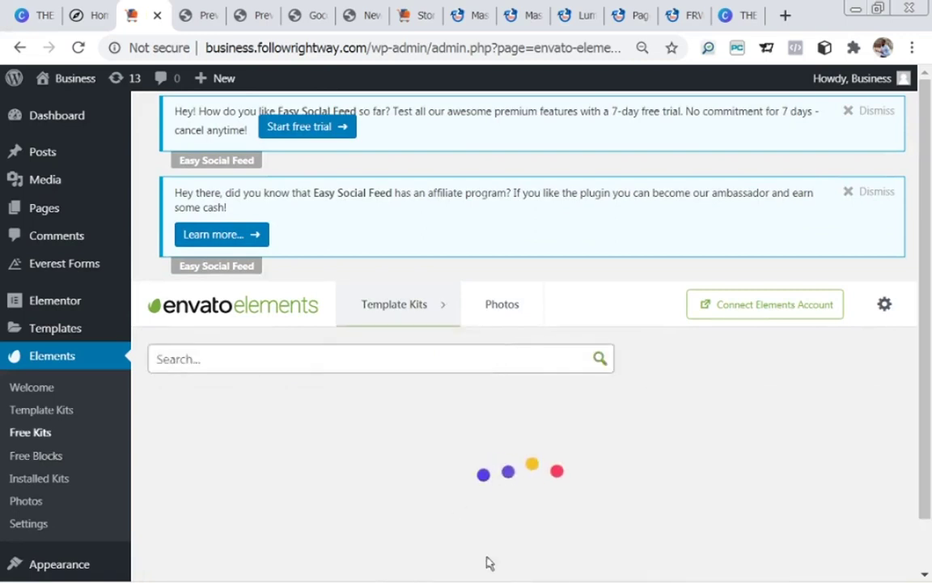
Step: Browse further down the Free Kits list and glance at the open Medical Practice kit preview
drag(927, 127, 926, 269)
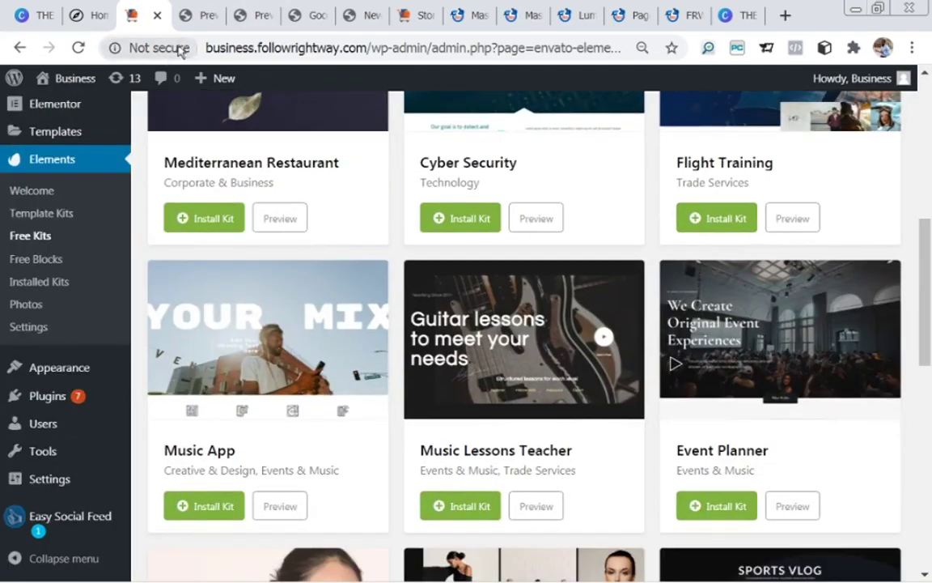
click(188, 16)
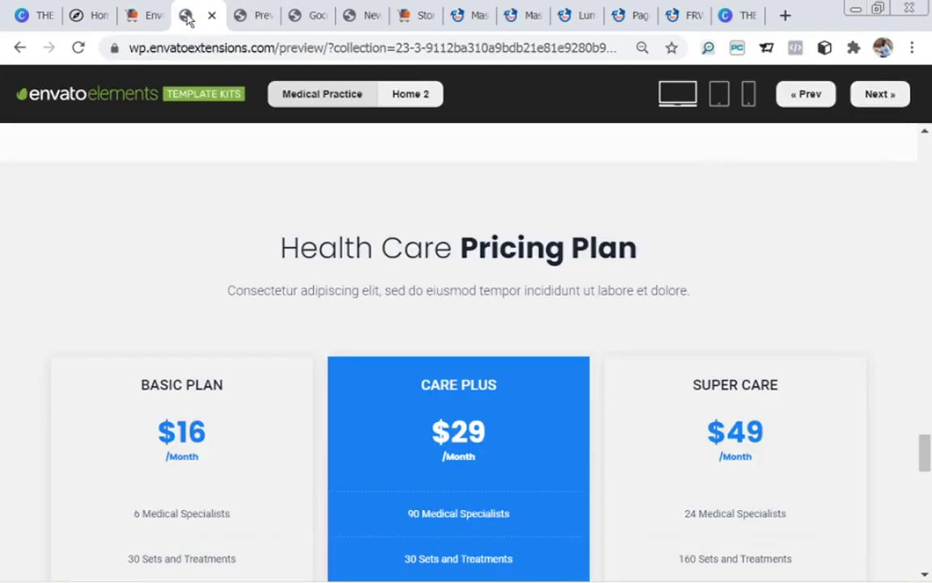
click(129, 20)
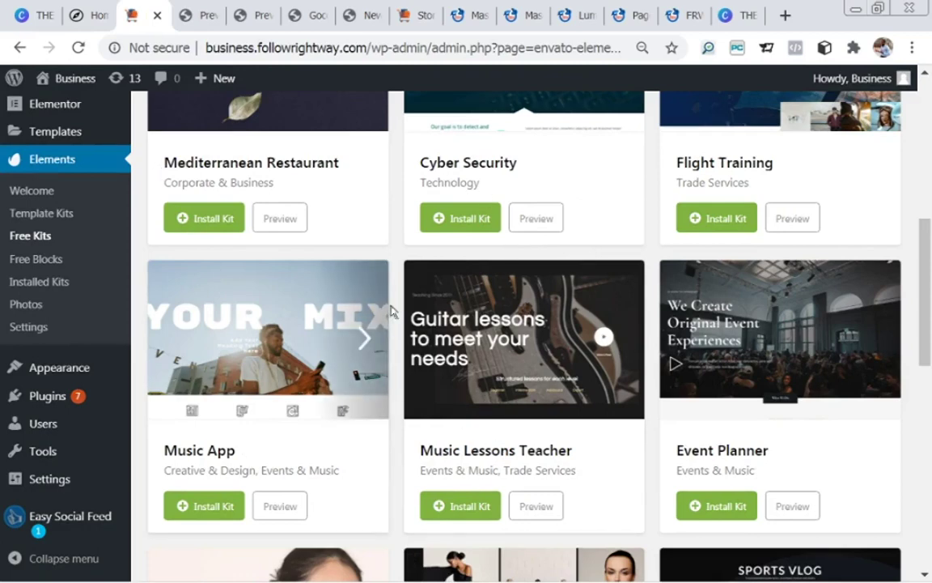
Step: Duplicate the Free Kits browser tab, open the site's homepage in the copy and look through it down to the approach section
right_click(133, 23)
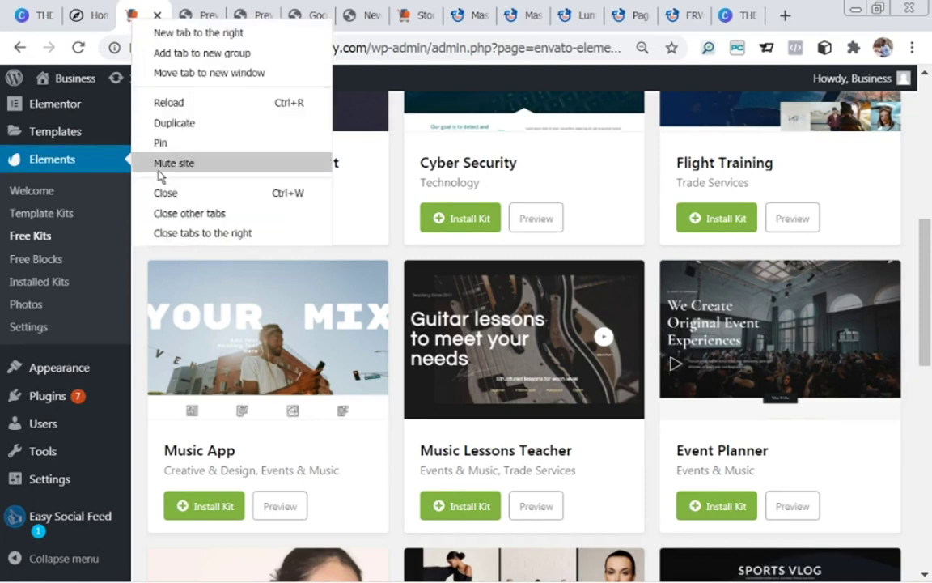
click(172, 128)
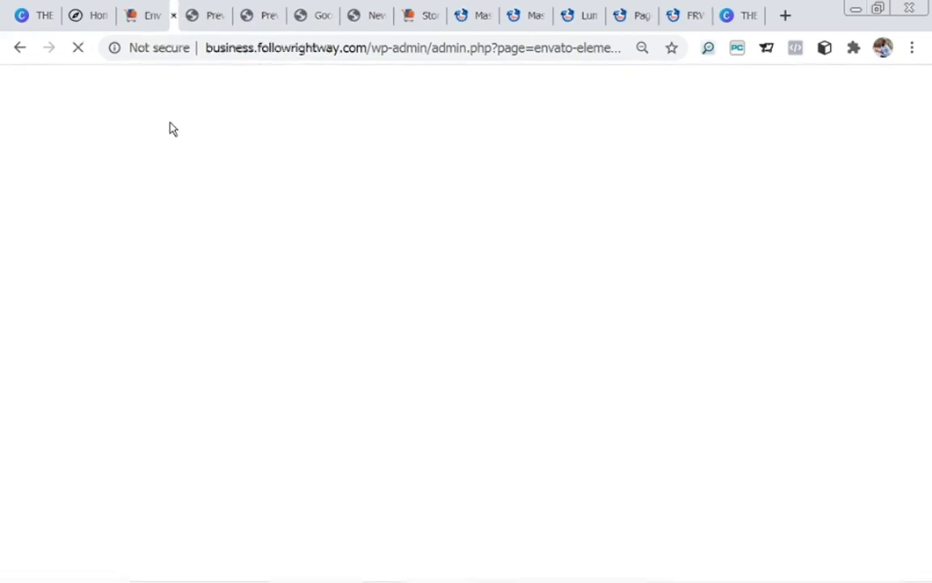
click(131, 24)
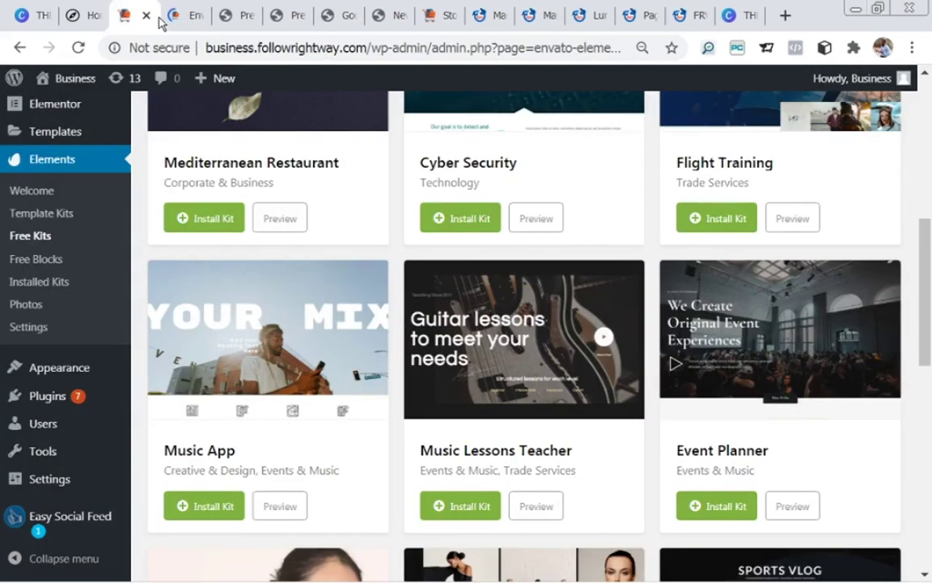
click(170, 17)
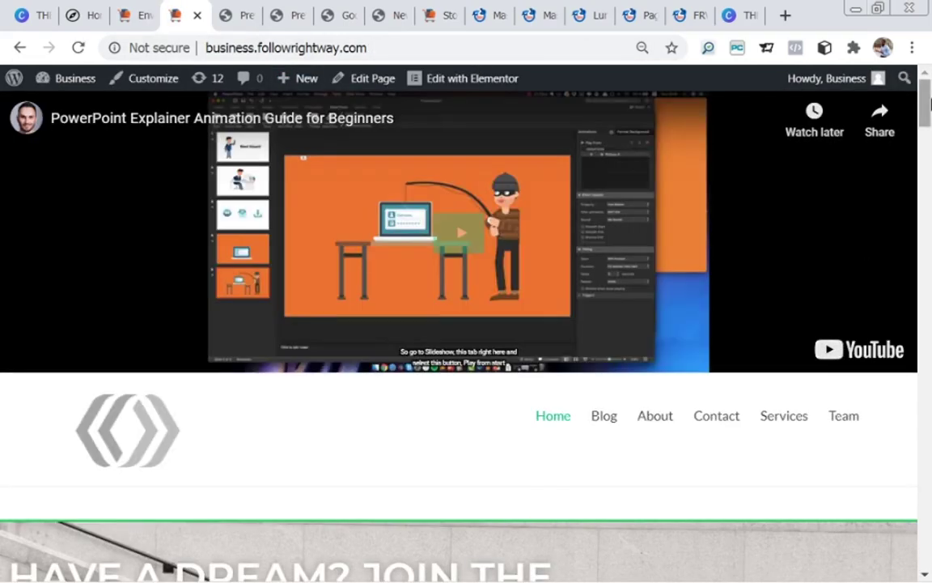
drag(927, 101, 923, 313)
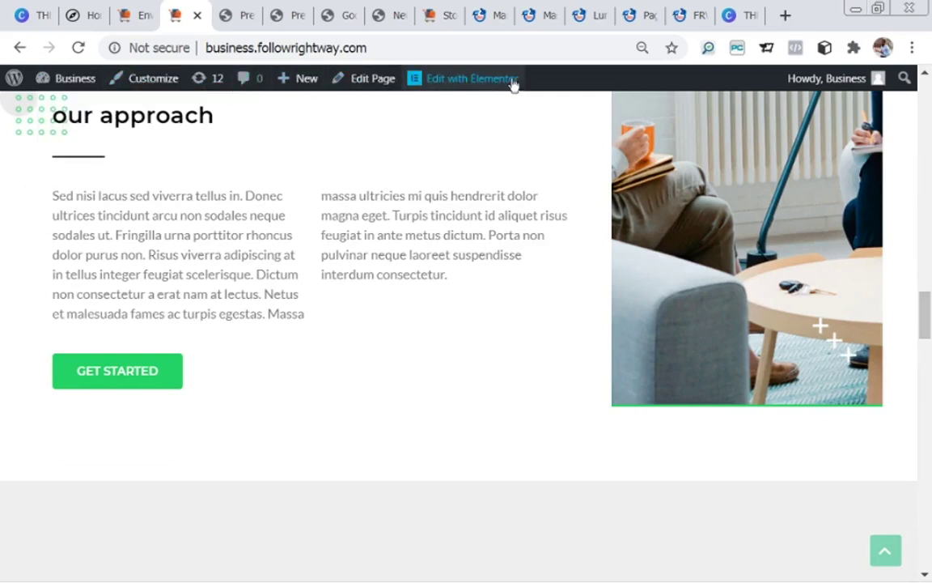
click(136, 14)
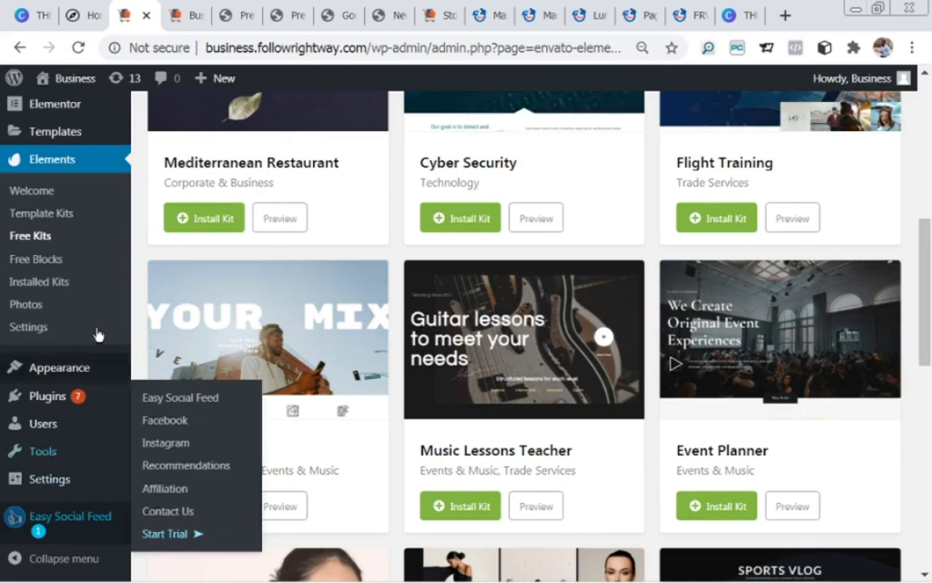
click(174, 18)
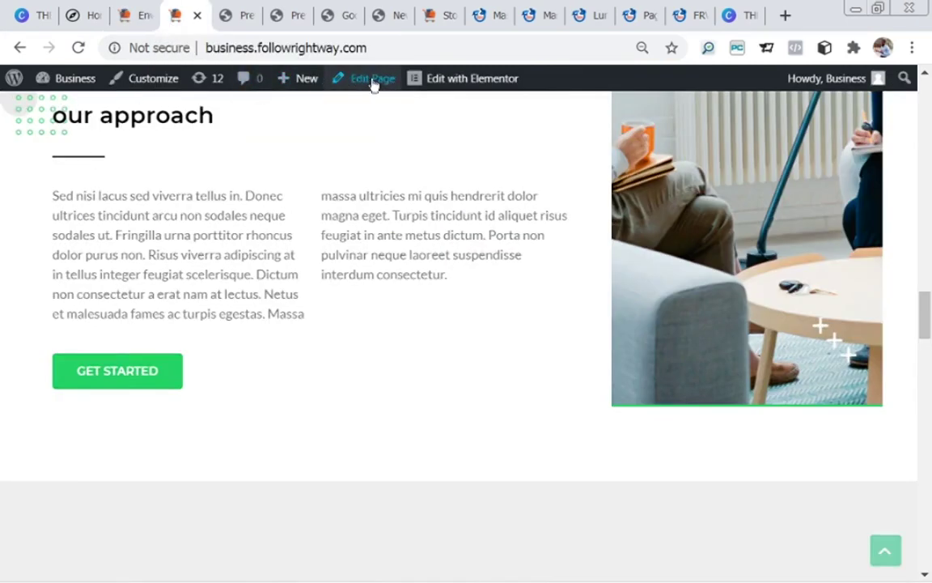
drag(925, 306, 925, 89)
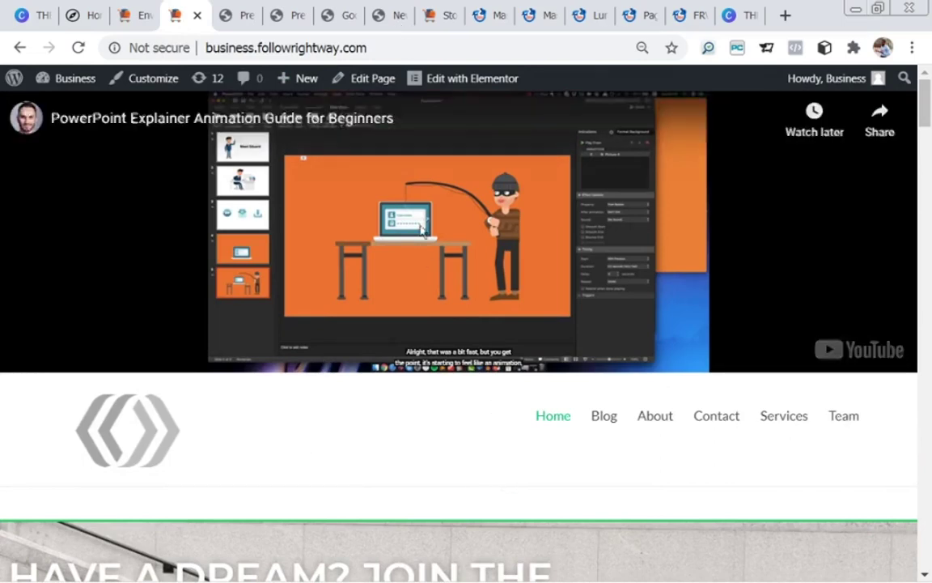
Step: Close the two old template kit preview tabs, including the Medical Practice one
click(226, 17)
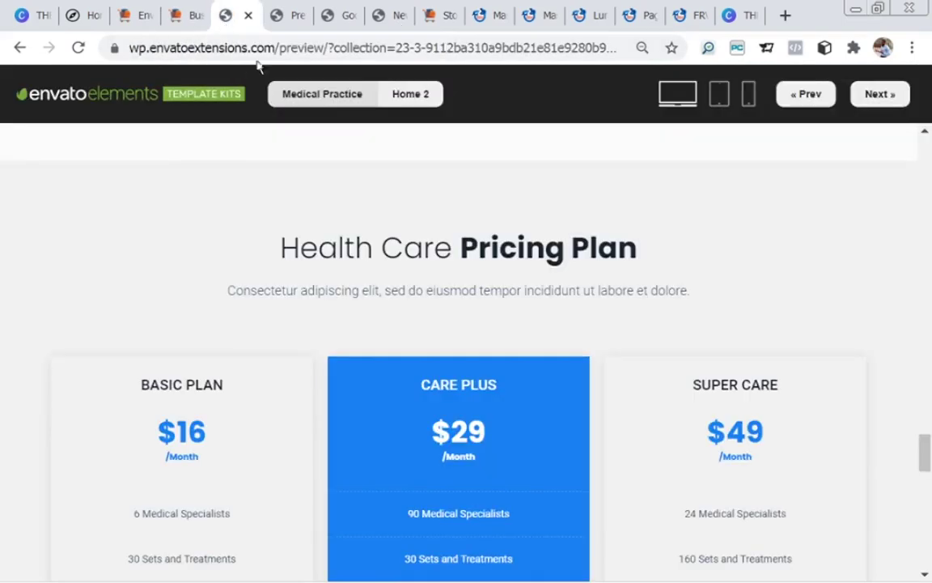
click(248, 15)
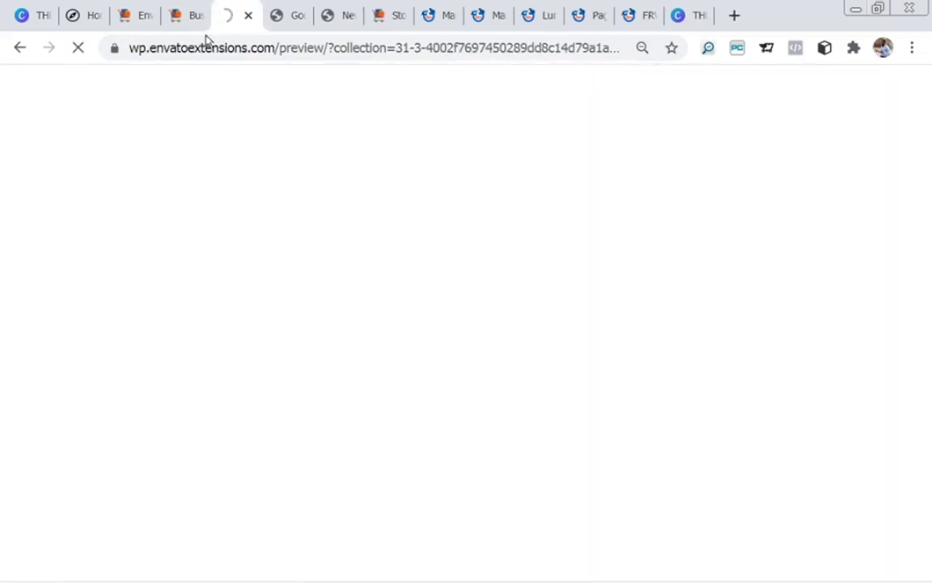
click(248, 17)
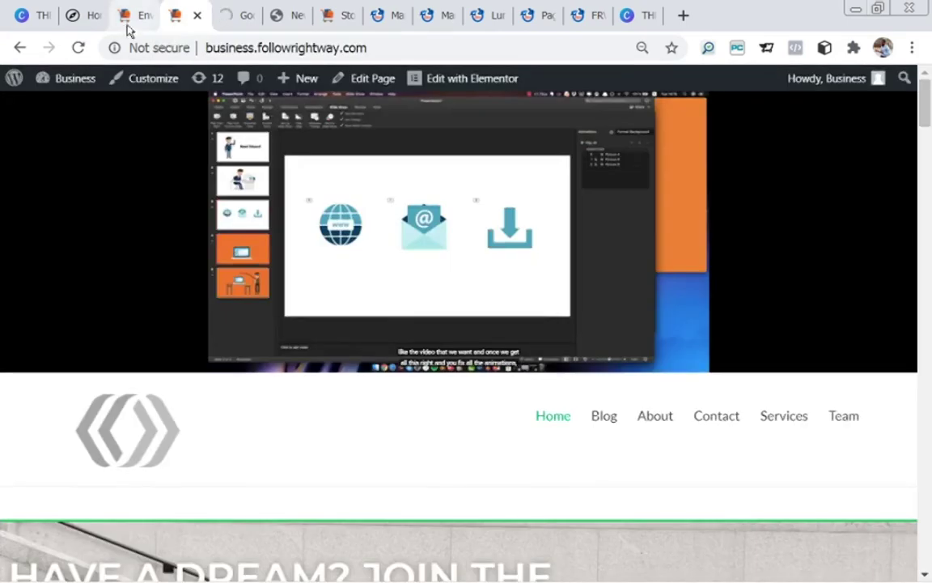
Step: Return to the Free Kits list and filter it by the Corporate & Business category
click(130, 18)
drag(927, 338, 928, 215)
click(856, 359)
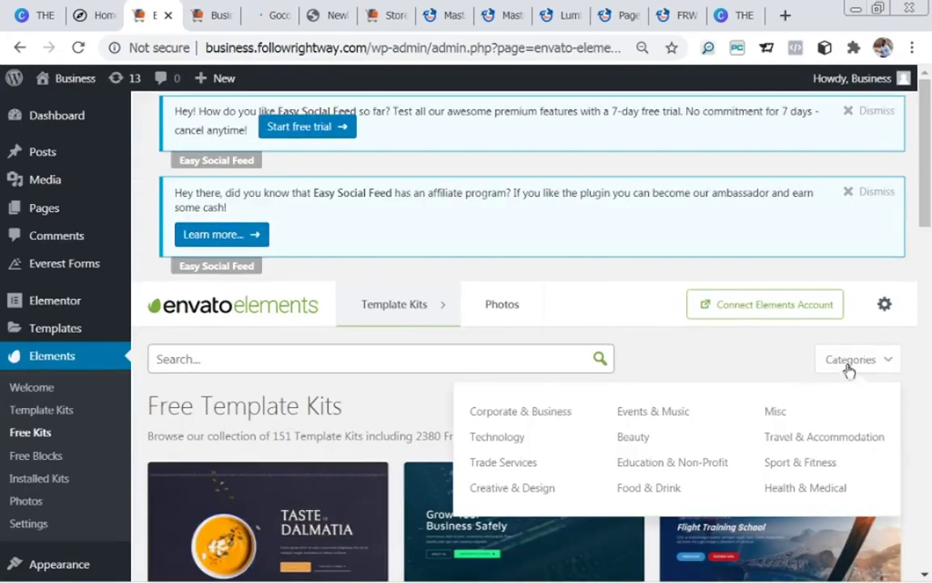
click(518, 412)
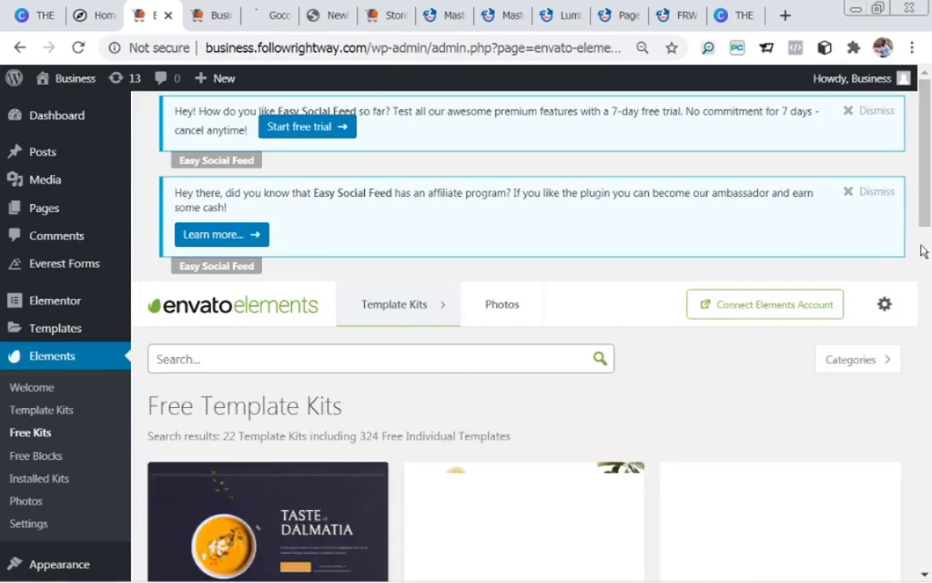
Step: Find the Corporate Business kit in the filtered list and open its preview
scroll(930, 194, down, 2)
drag(930, 194, 926, 441)
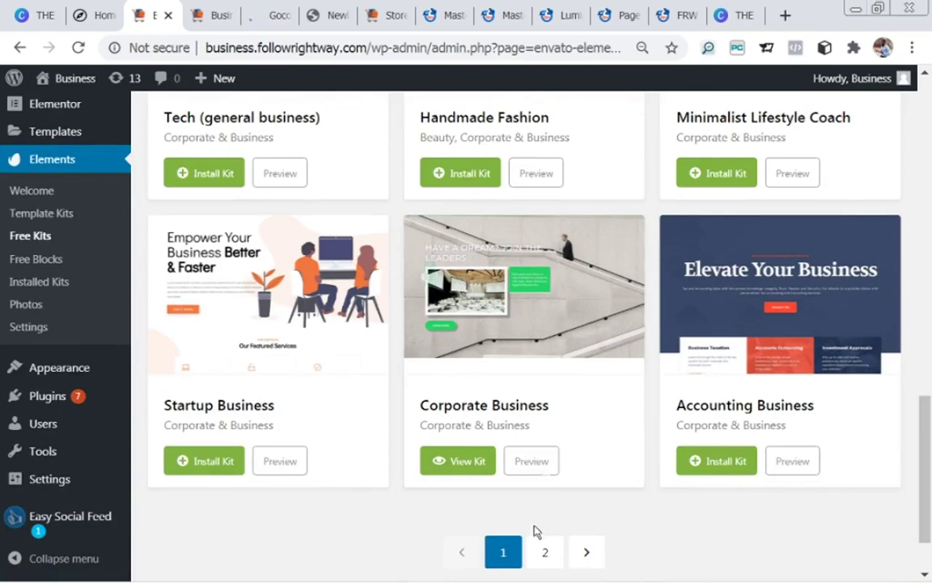
click(534, 463)
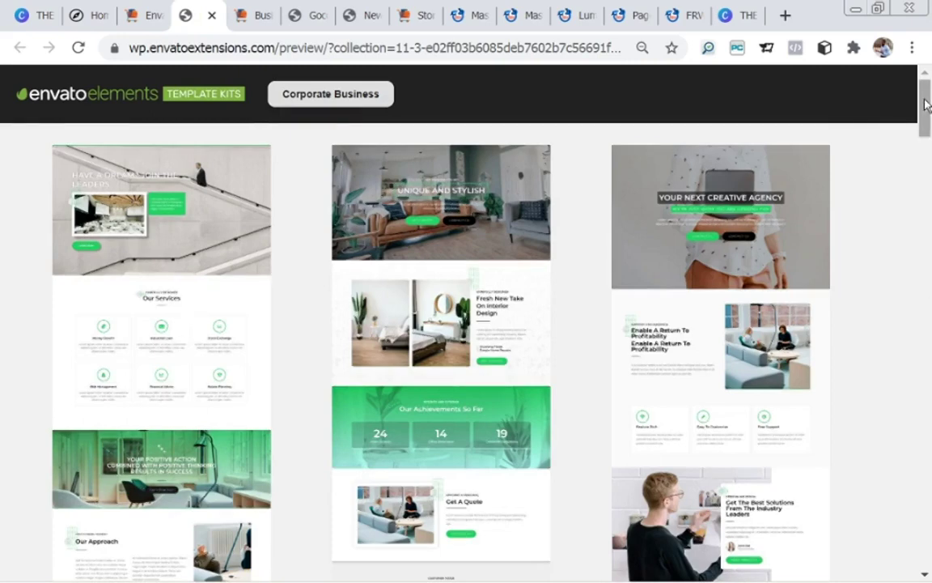
Step: Look through all page templates in the Corporate Business kit preview, from the home page variants to the contact pages
drag(923, 103, 920, 162)
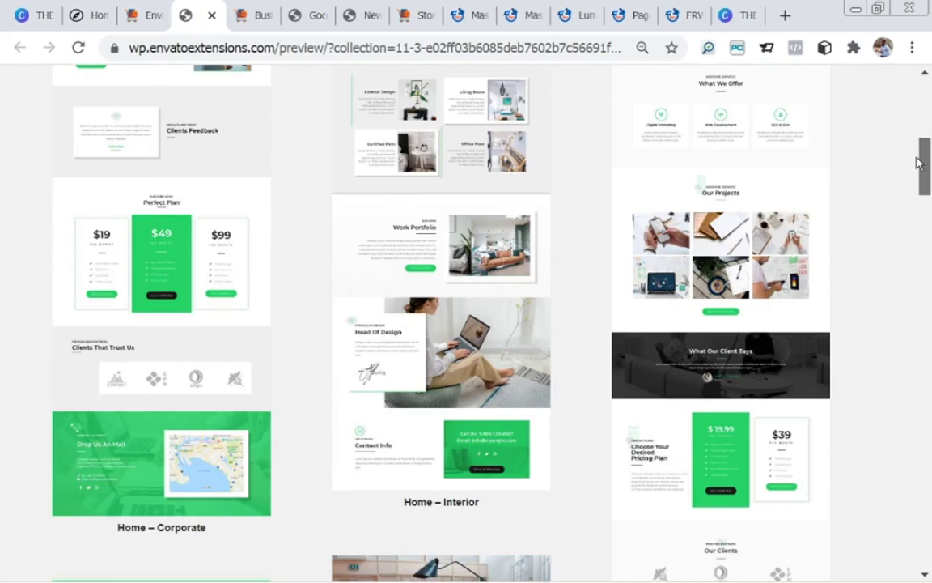
drag(917, 162, 918, 183)
mouse_move(919, 185)
mouse_down()
mouse_move(924, 96)
mouse_move(911, 191)
mouse_up()
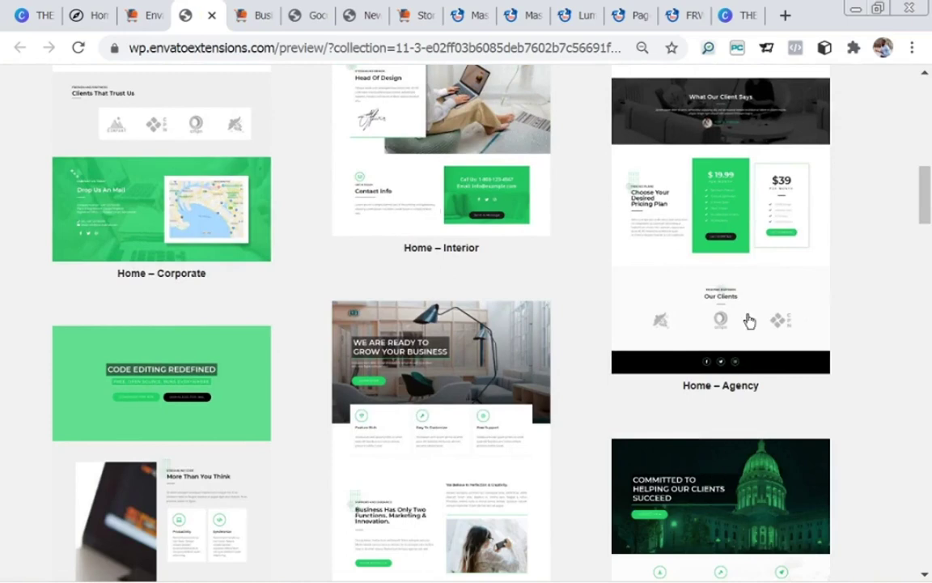
drag(925, 183, 925, 271)
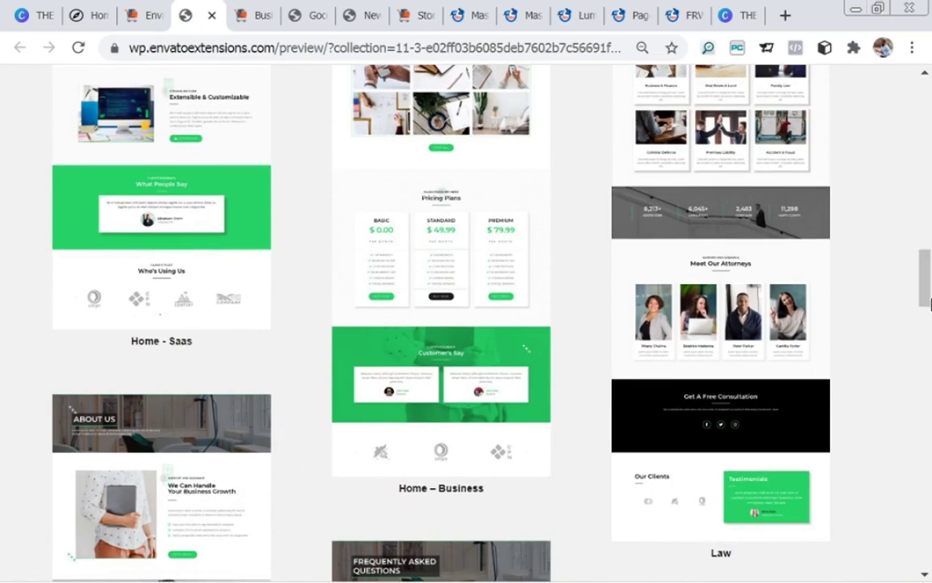
drag(924, 260, 927, 394)
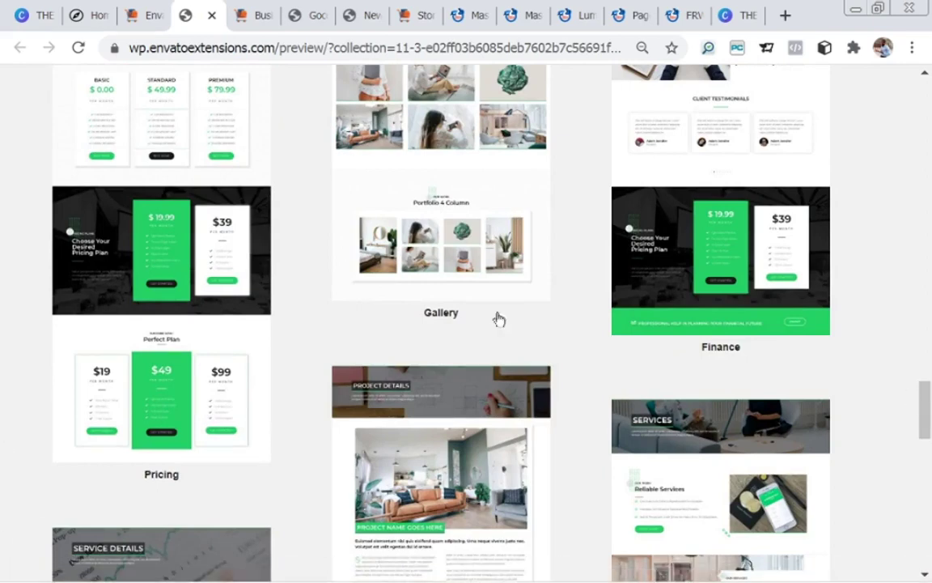
drag(924, 395, 928, 468)
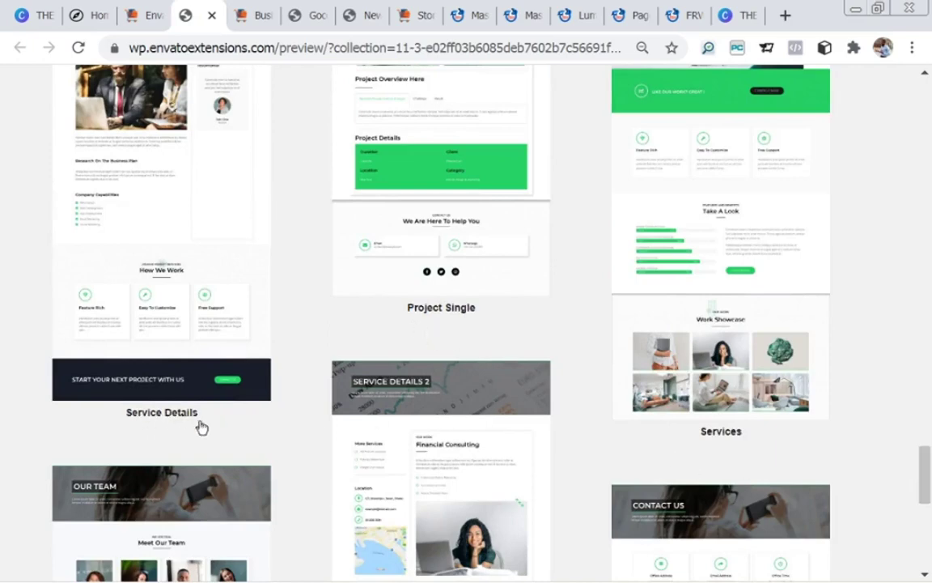
drag(921, 455, 929, 504)
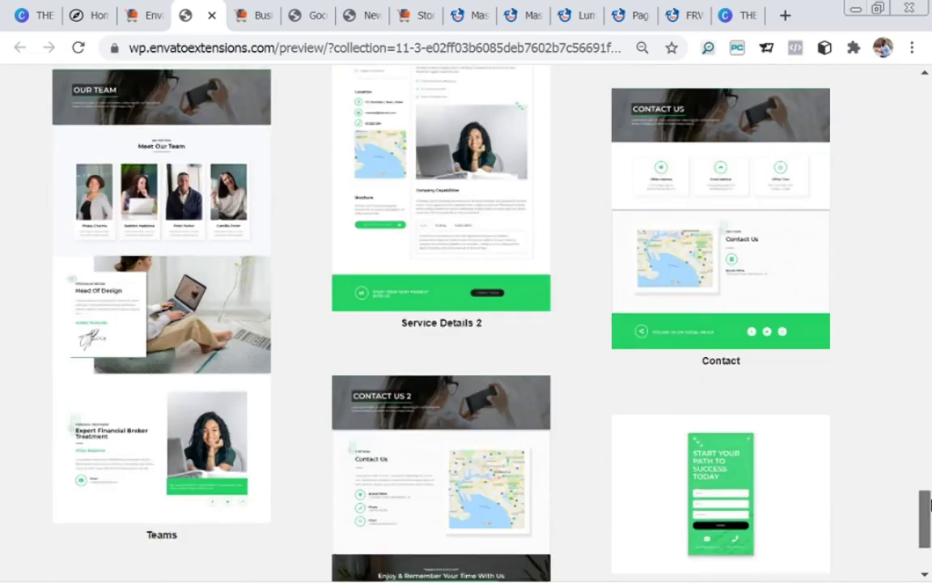
drag(930, 503, 923, 90)
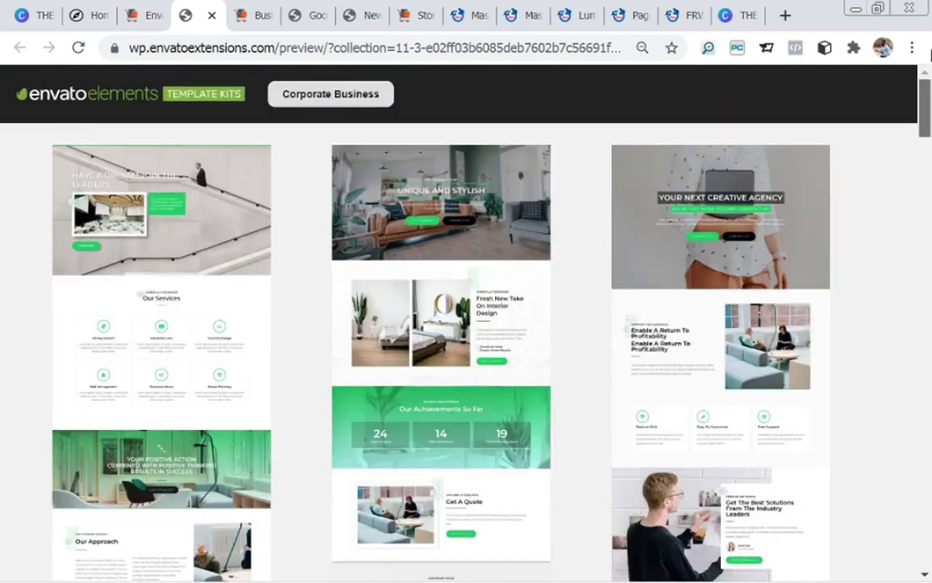
Step: Open the Home – Corporate template preview and compare its hero section with the site's own homepage
click(191, 244)
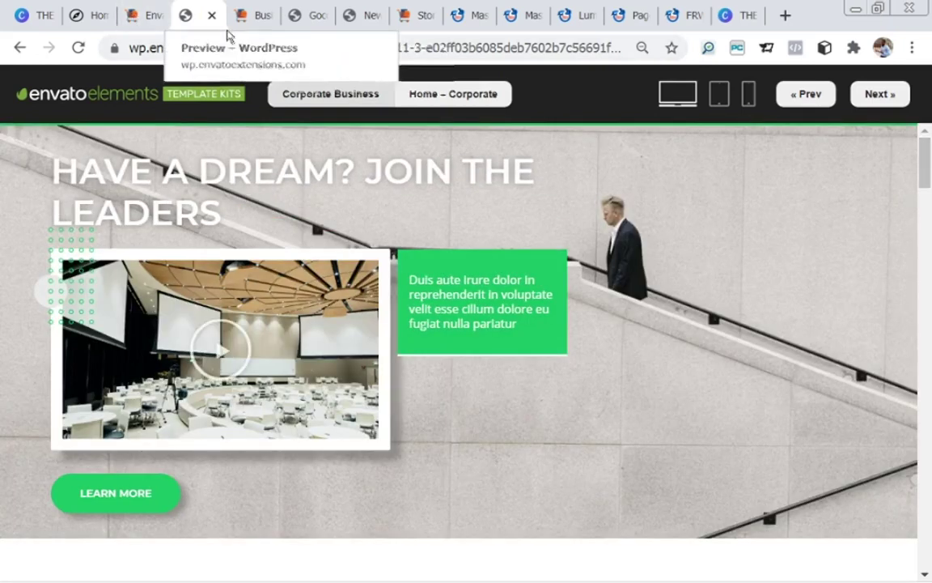
click(255, 21)
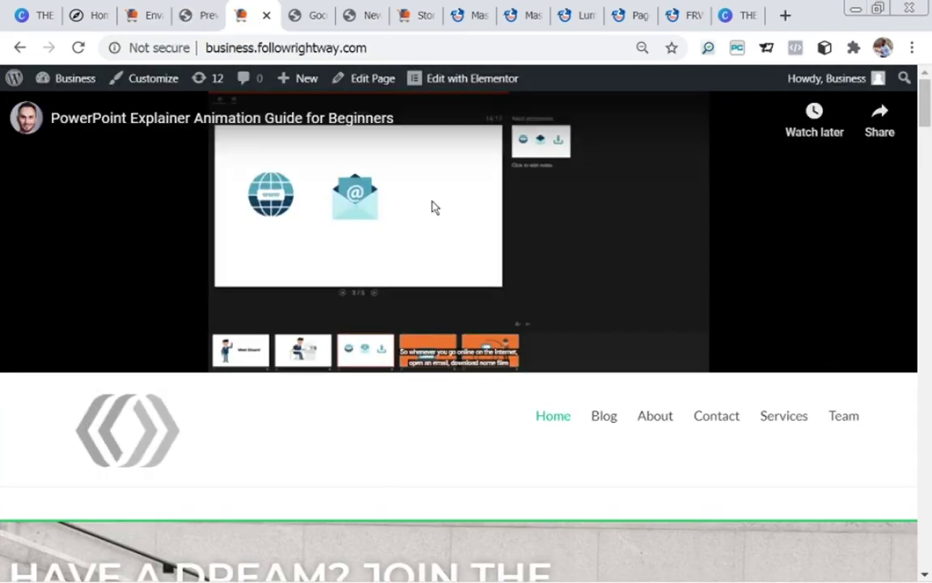
drag(928, 120, 929, 138)
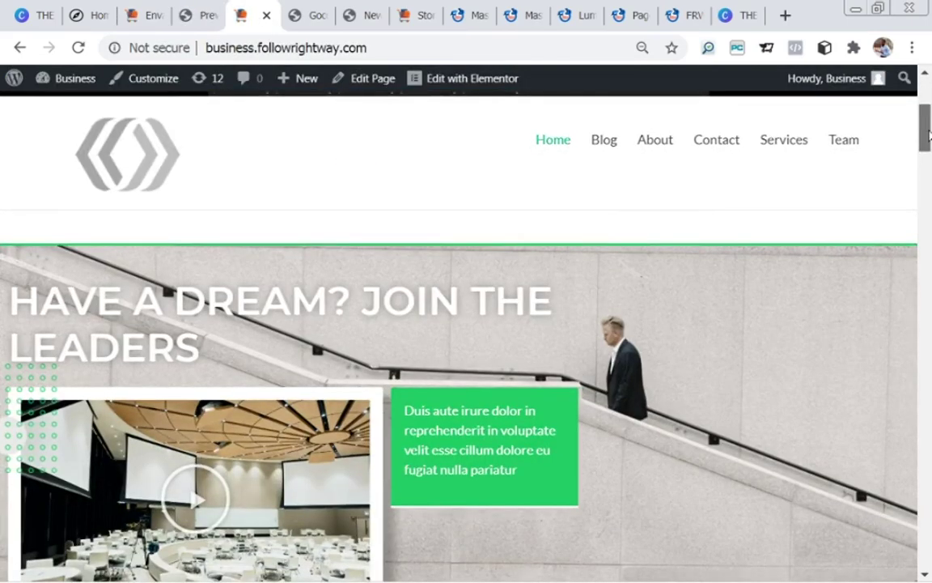
drag(929, 136, 929, 149)
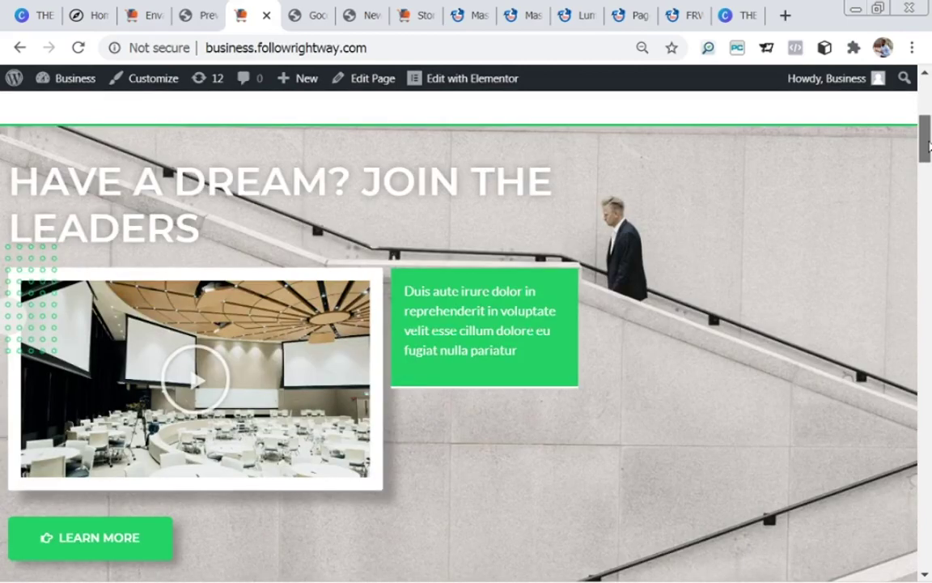
Step: Compare the lower sections of the Home – Corporate preview with the homepage, and check the Corporate Business kit in the list
click(185, 24)
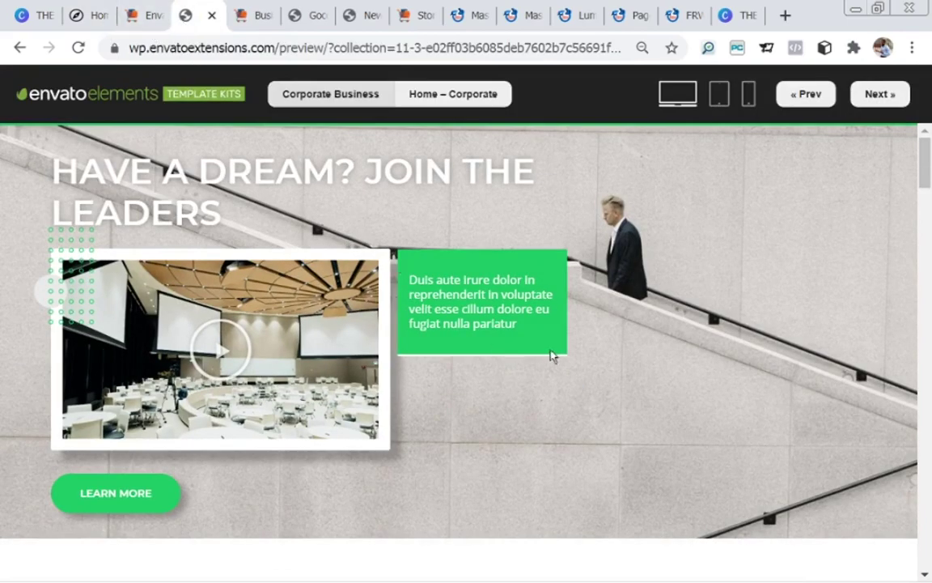
click(927, 226)
drag(928, 226, 927, 326)
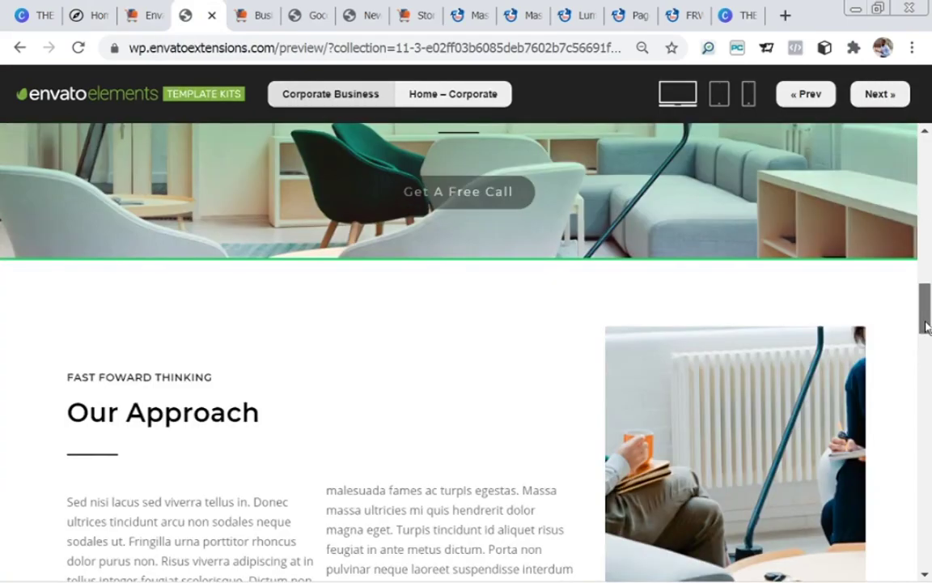
click(252, 18)
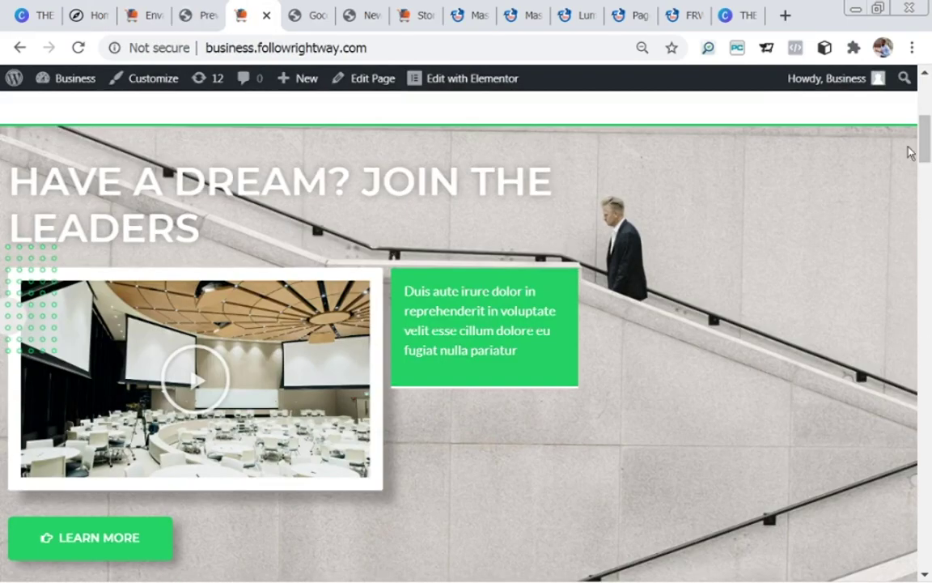
drag(923, 148, 923, 271)
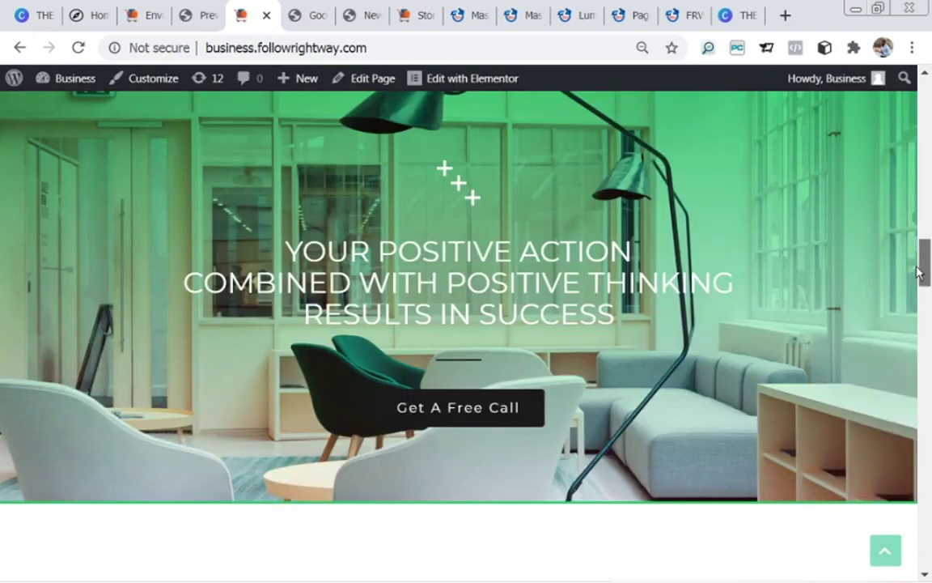
click(136, 16)
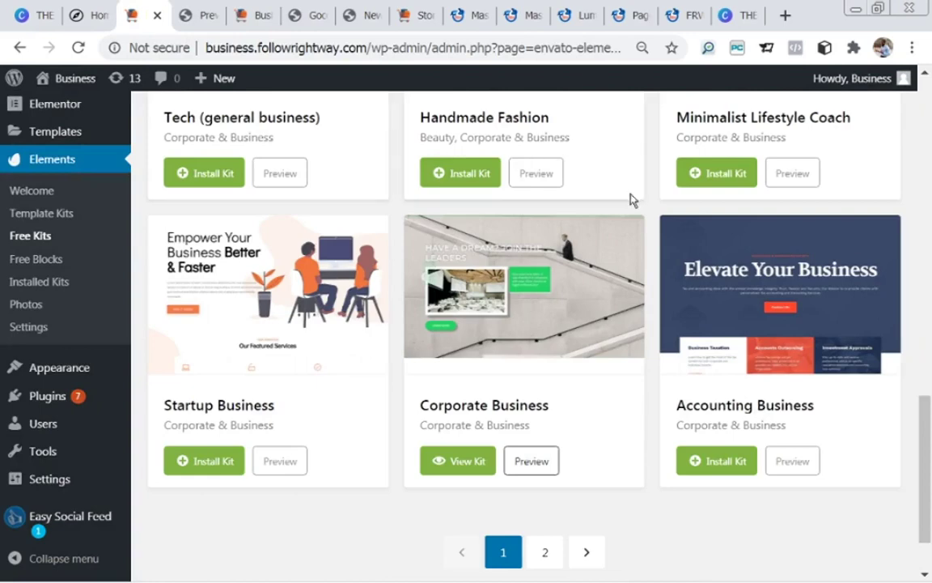
click(198, 17)
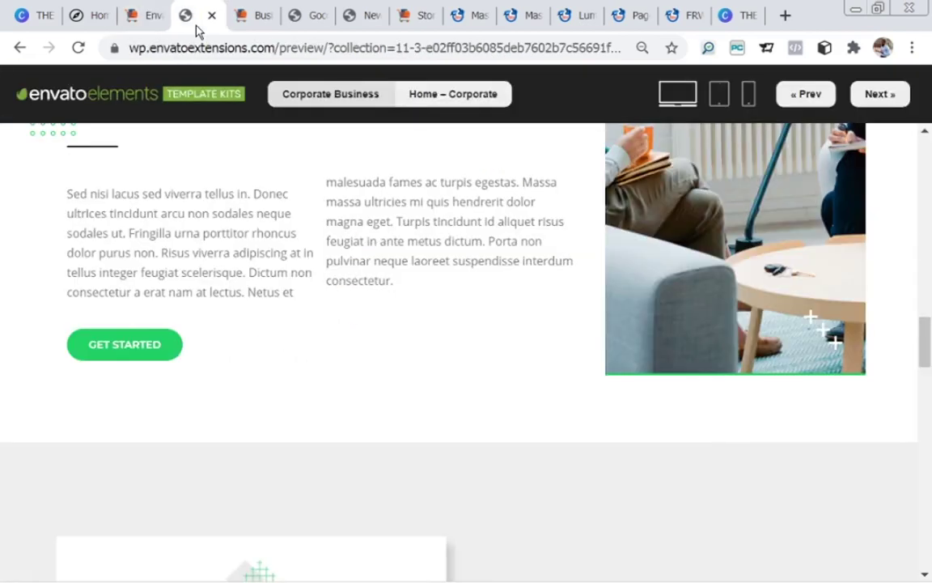
Step: Return to the Corporate Business kit overview and look through its page templates from the home variants down to Contact 2 and Popup
click(20, 47)
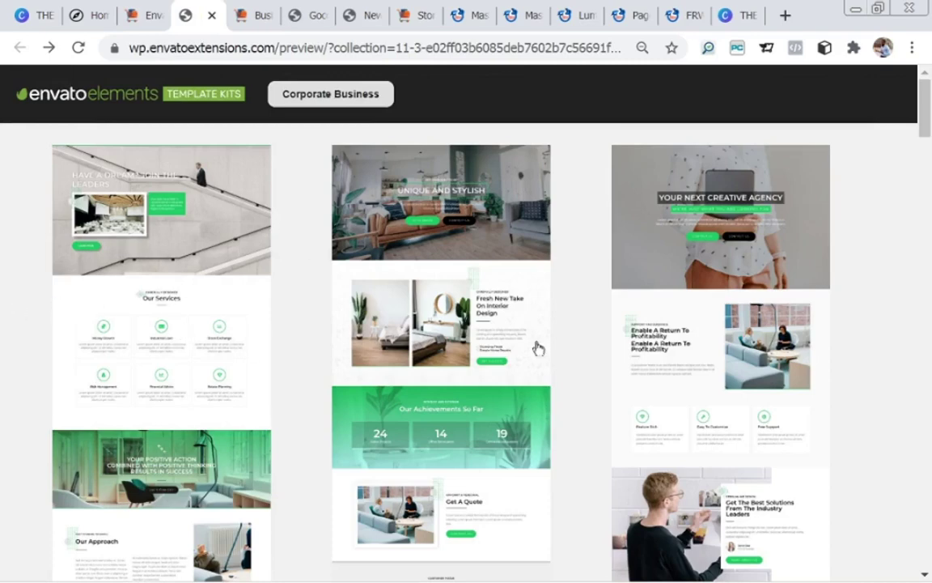
scroll(497, 324, down, 1)
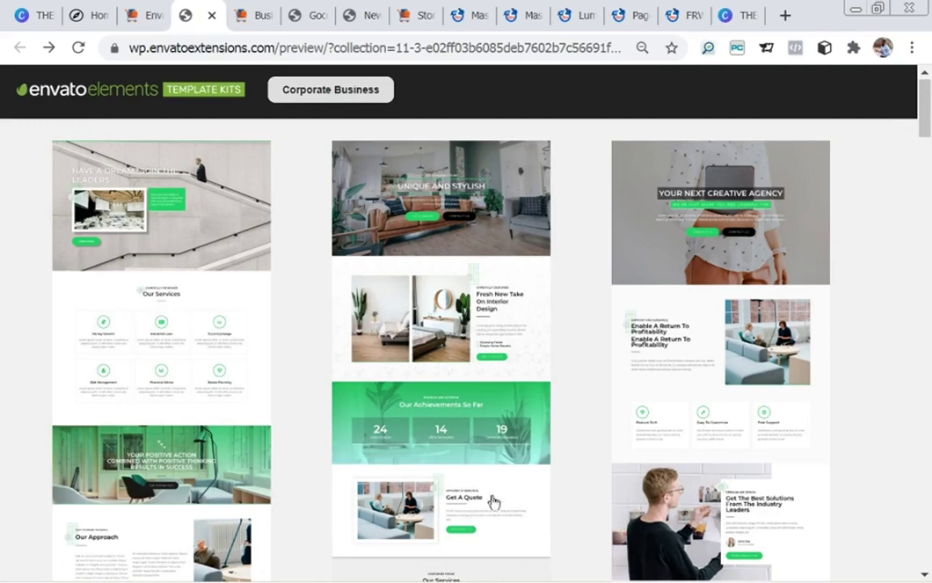
drag(926, 110, 899, 283)
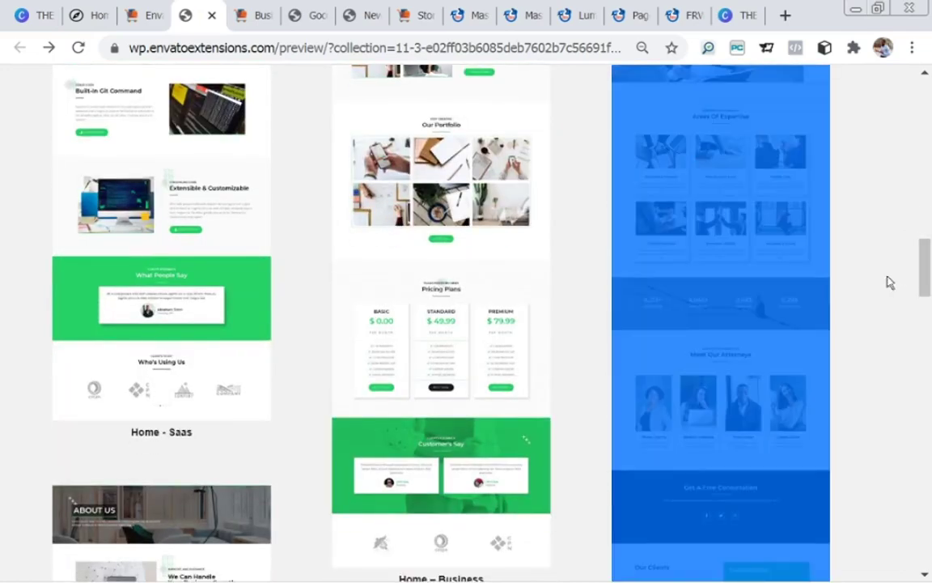
click(889, 281)
drag(924, 258, 925, 354)
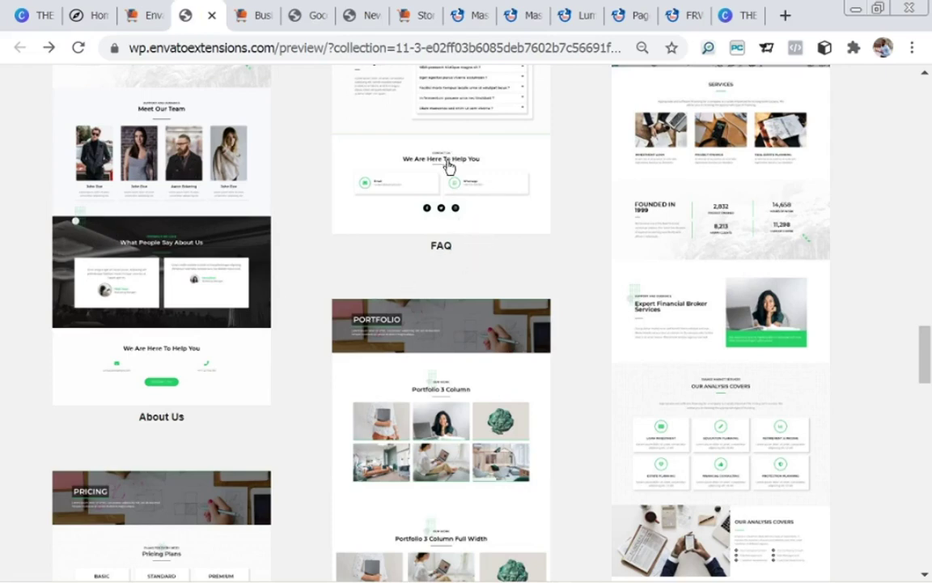
drag(923, 358, 929, 547)
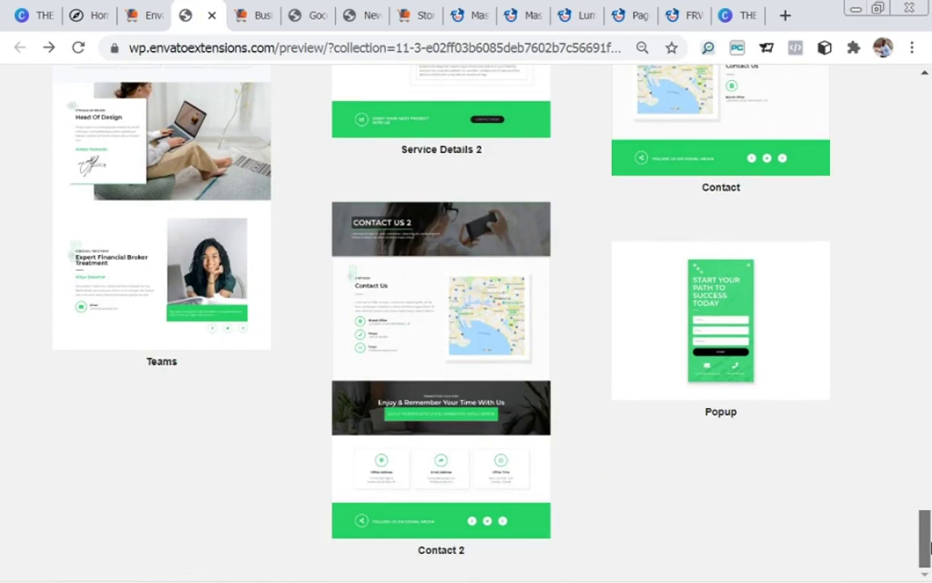
drag(929, 547, 931, 101)
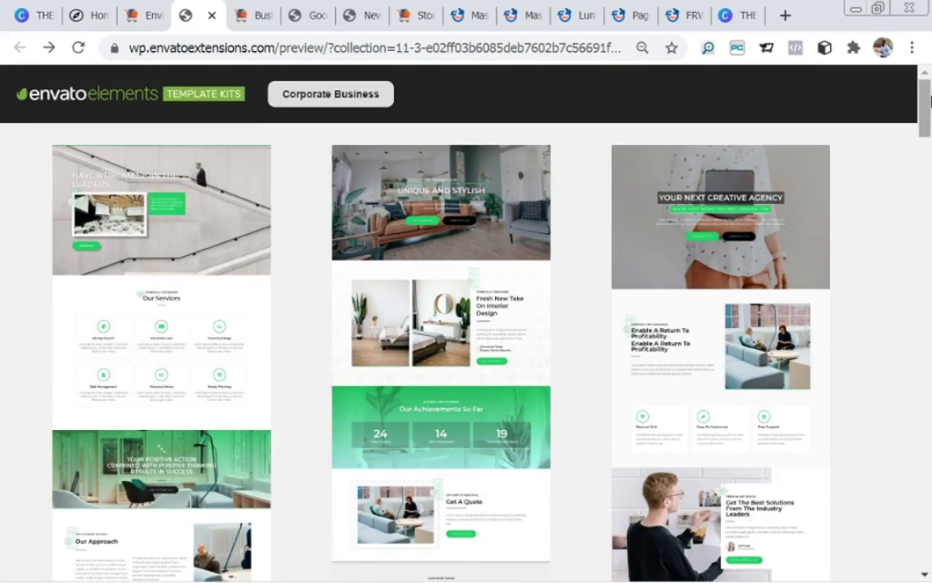
Step: Close the kit preview and the separate business homepage, and return to the Envato Elements free kits page
click(209, 17)
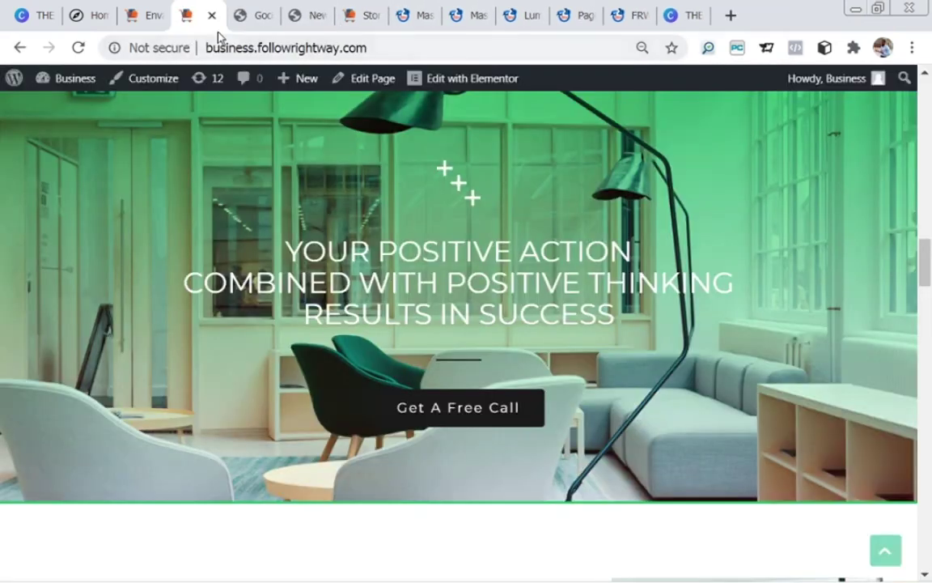
click(210, 17)
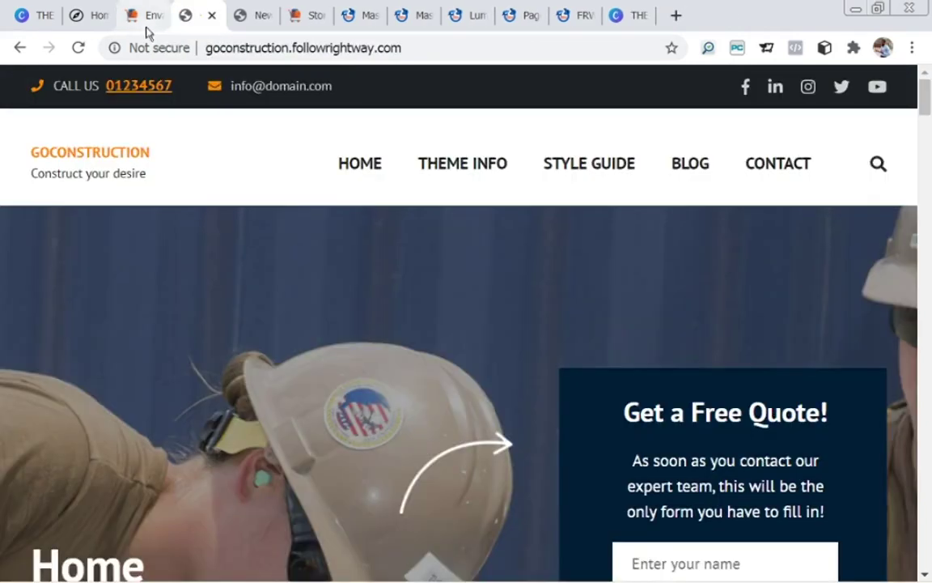
click(141, 26)
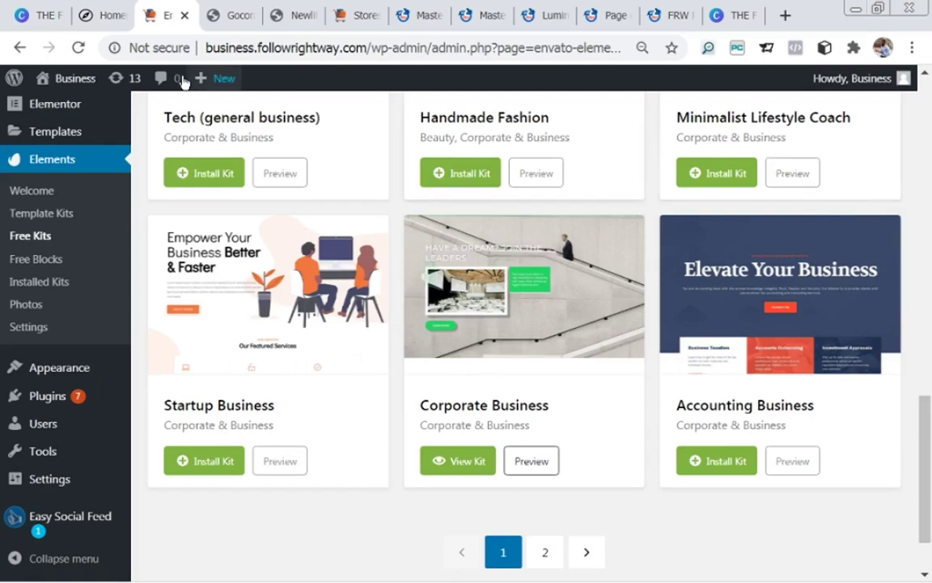
click(292, 50)
key(Home)
text(www.)
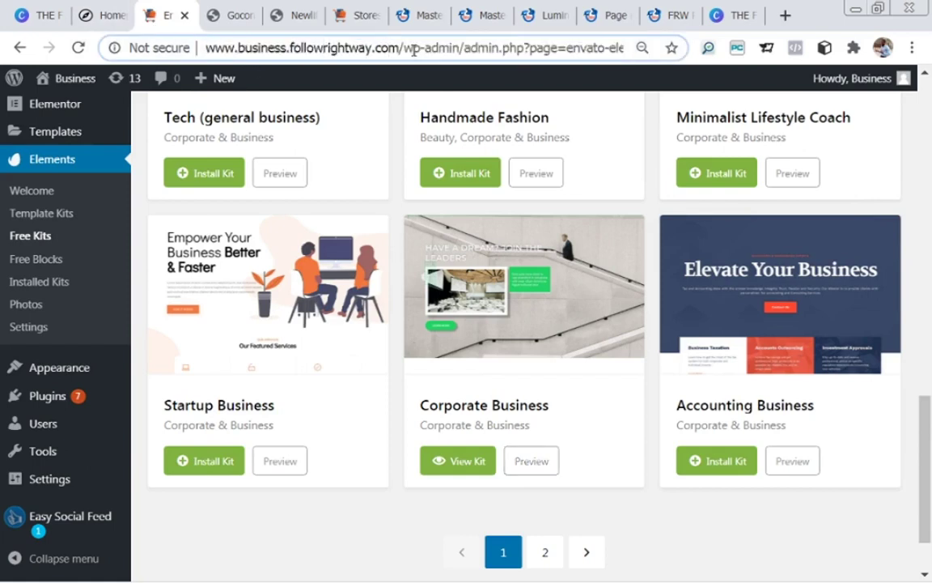
drag(409, 51, 639, 47)
key(BackSpace)
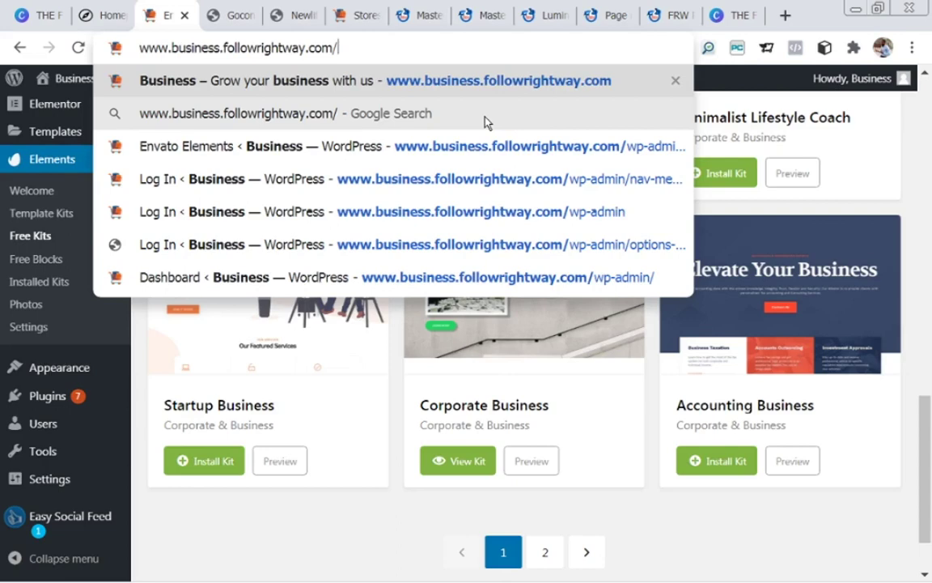
key(Return)
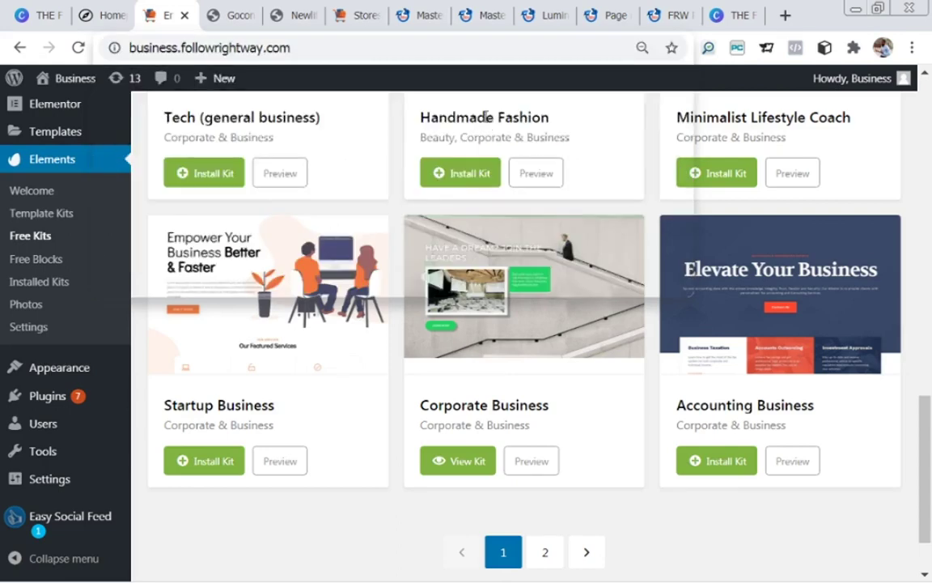
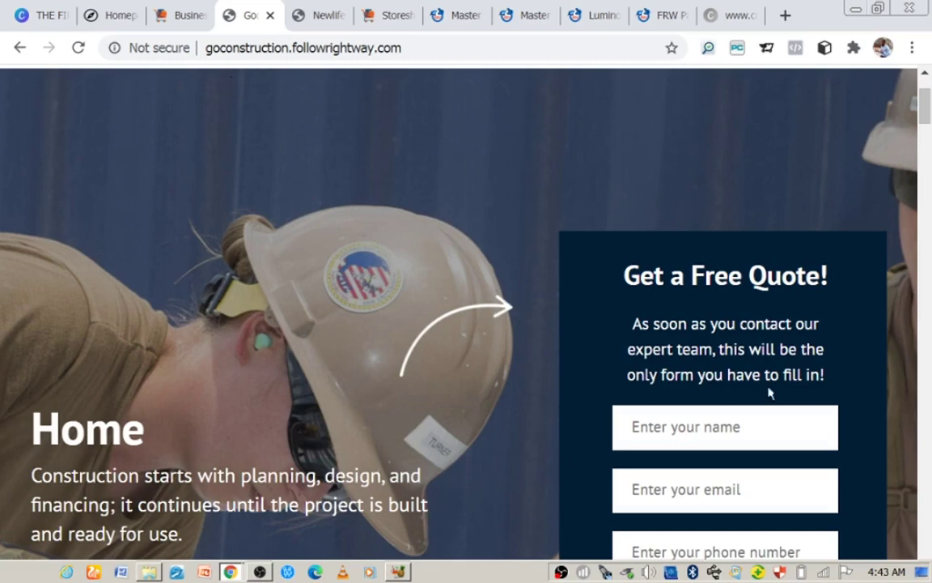
Step: Look through the Goconstruction homepage, including the quote form, project types, What We Do services and Our Projects section
click(712, 505)
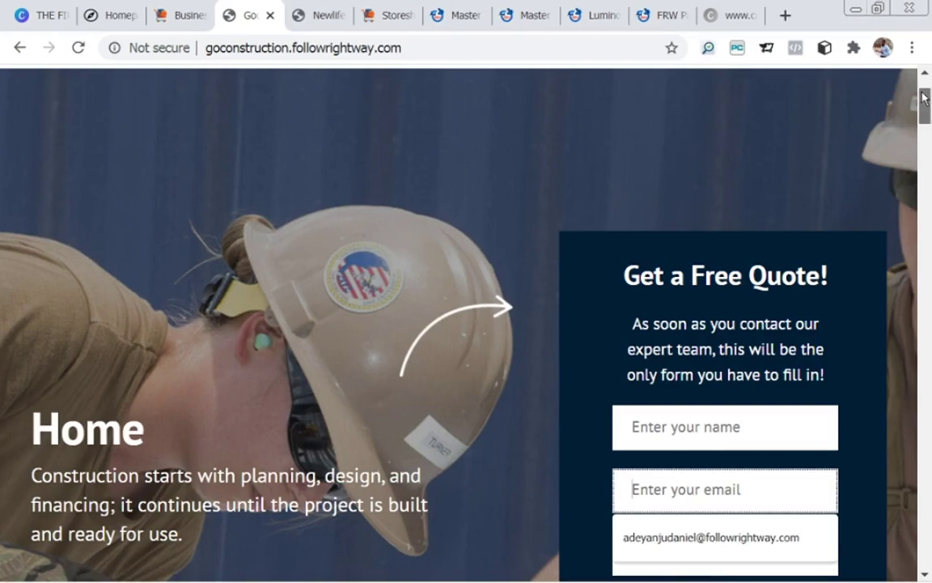
scroll(924, 98, down, 1)
drag(925, 99, 924, 176)
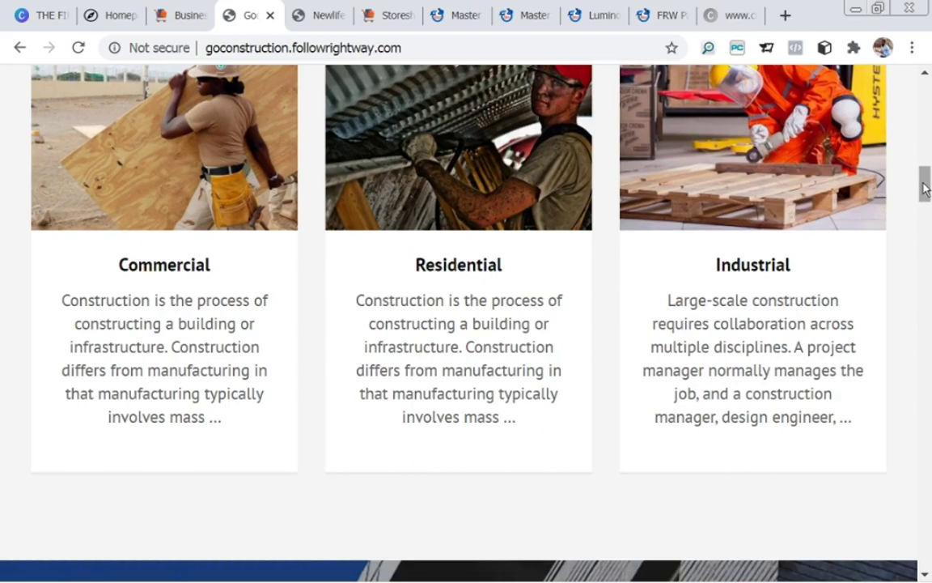
drag(925, 187, 896, 328)
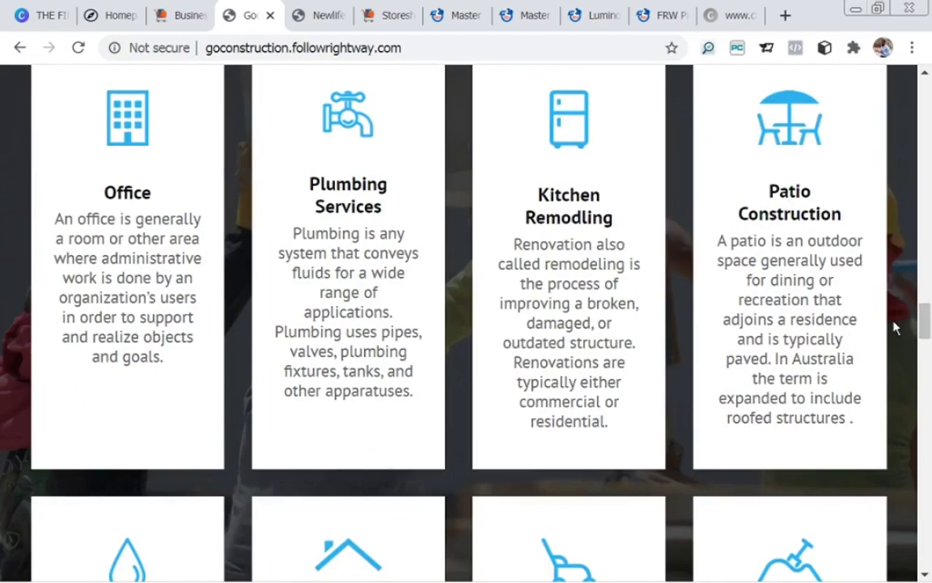
scroll(927, 328, up, 1)
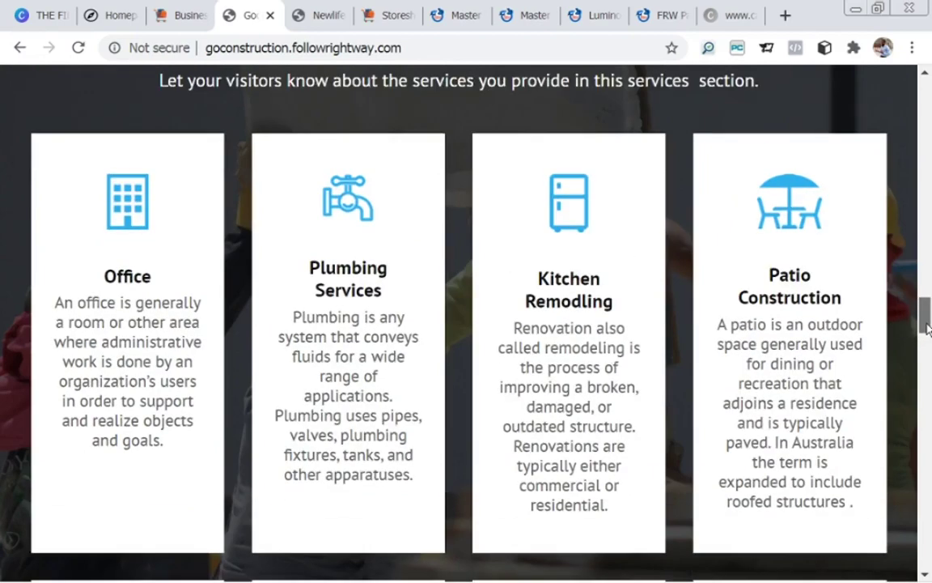
scroll(927, 327, up, 2)
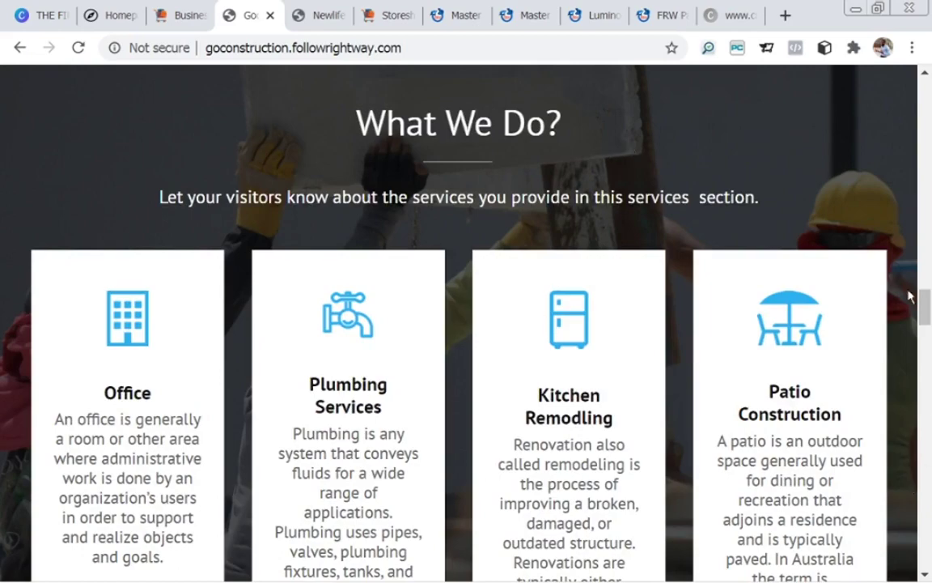
drag(925, 301, 928, 240)
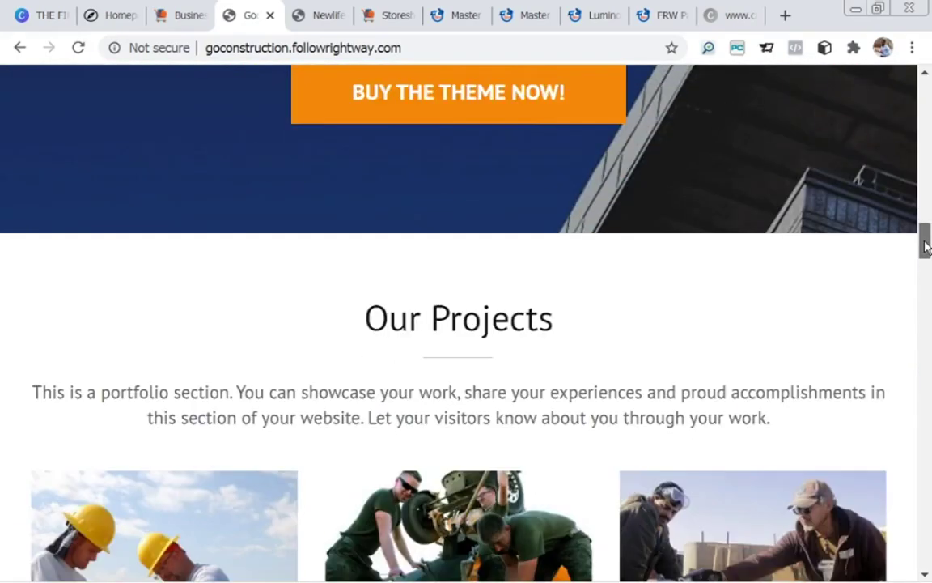
Step: Examine the Storeshopping homepage from its header and product banners down to the footer
click(386, 16)
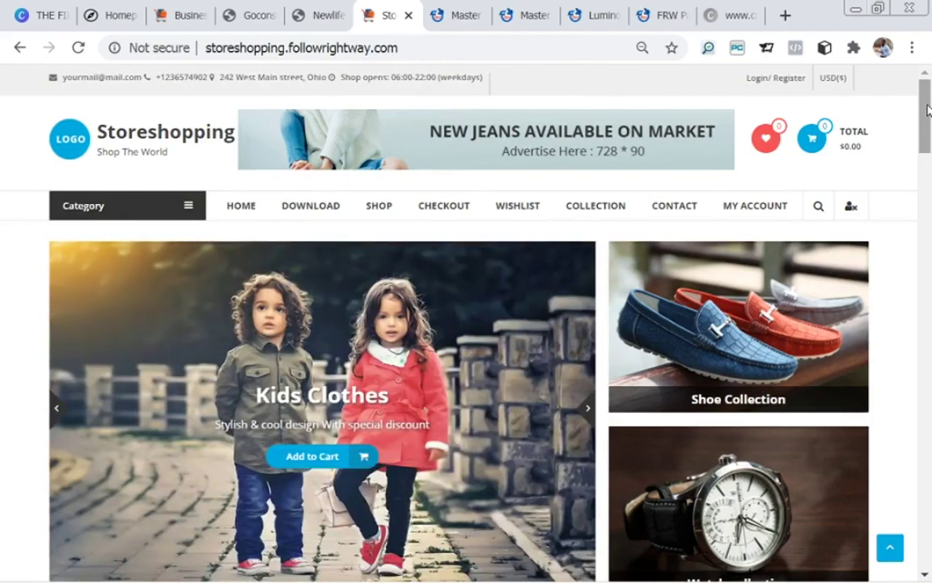
drag(927, 109, 915, 534)
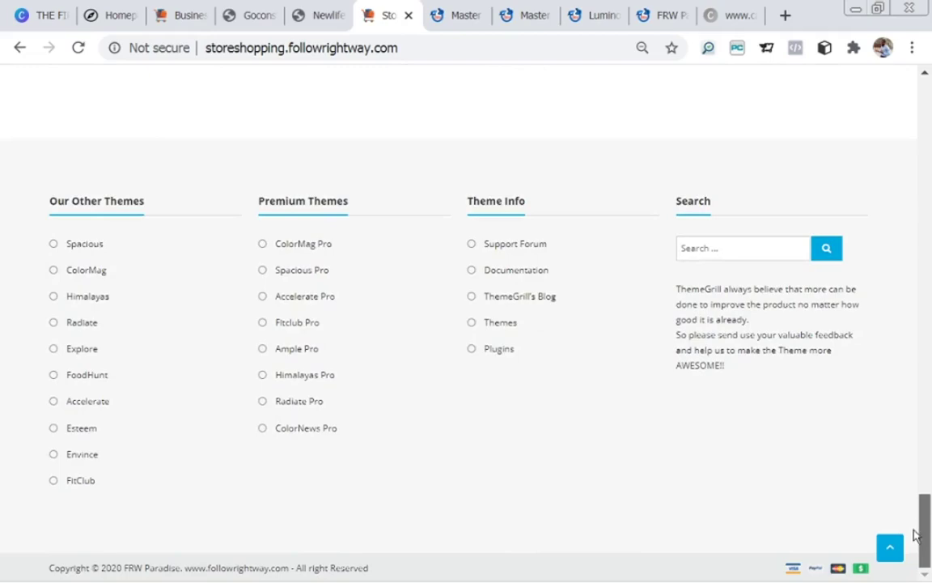
drag(916, 564, 931, 98)
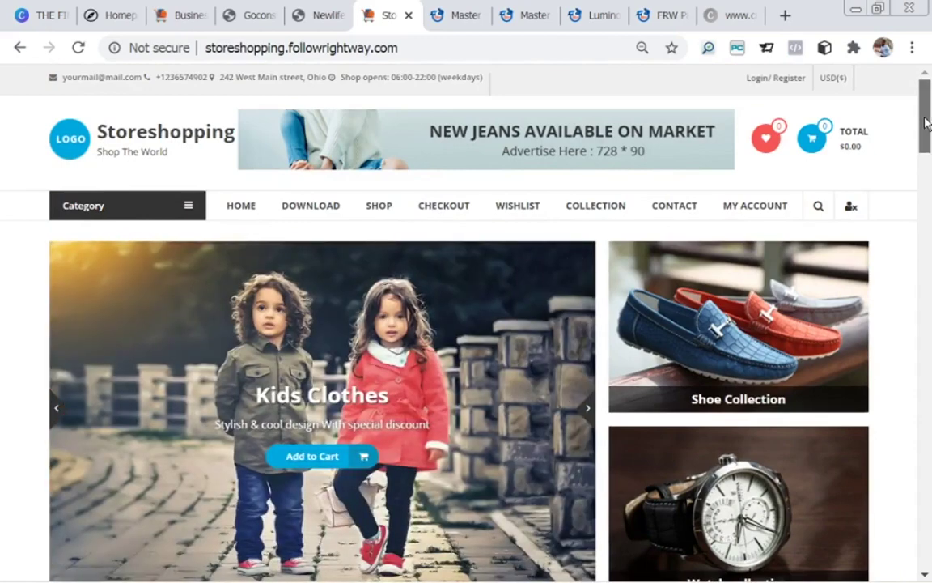
mouse_move(923, 120)
mouse_down()
mouse_move(923, 156)
mouse_move(928, 113)
mouse_up()
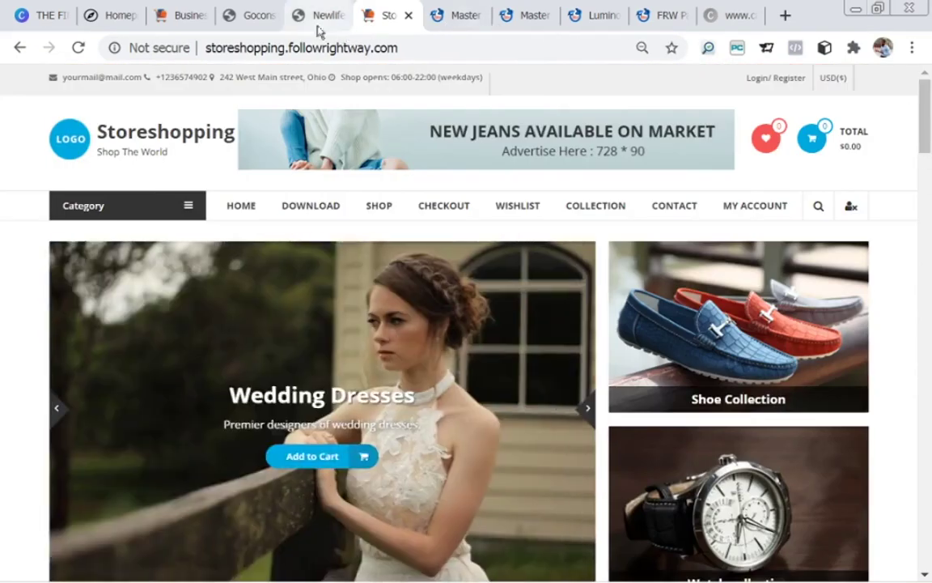
Step: Examine the Newlife blog homepage from its header media down to the post listings
click(305, 18)
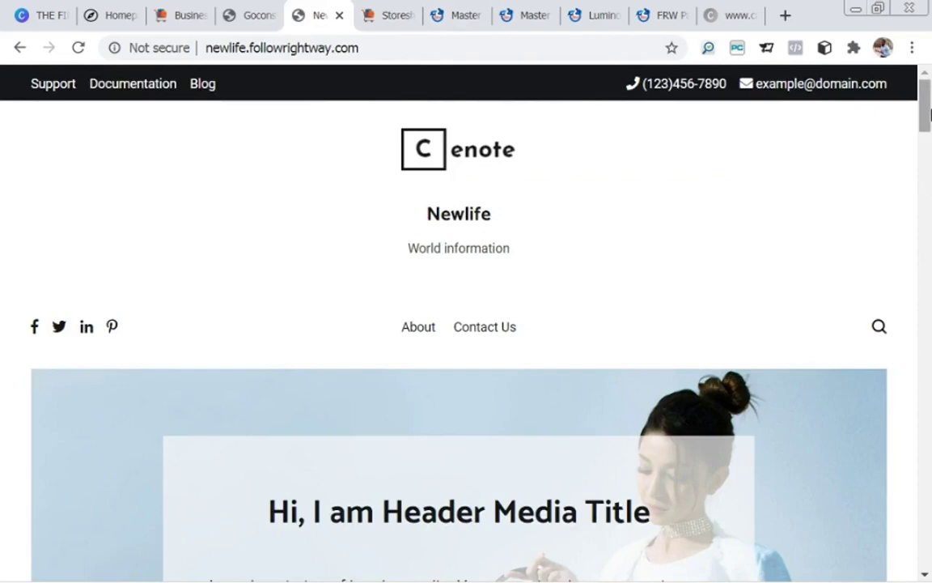
drag(930, 117, 915, 405)
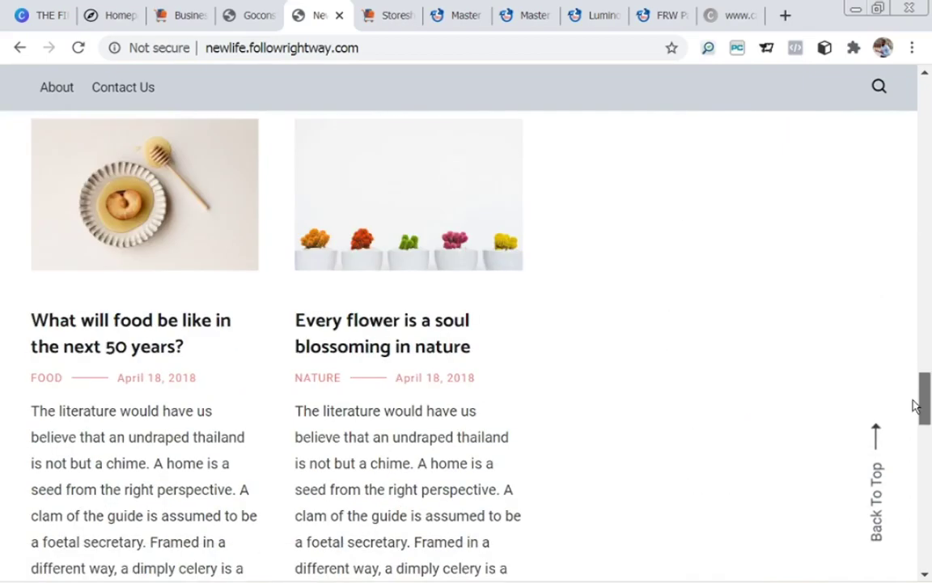
drag(915, 406, 931, 81)
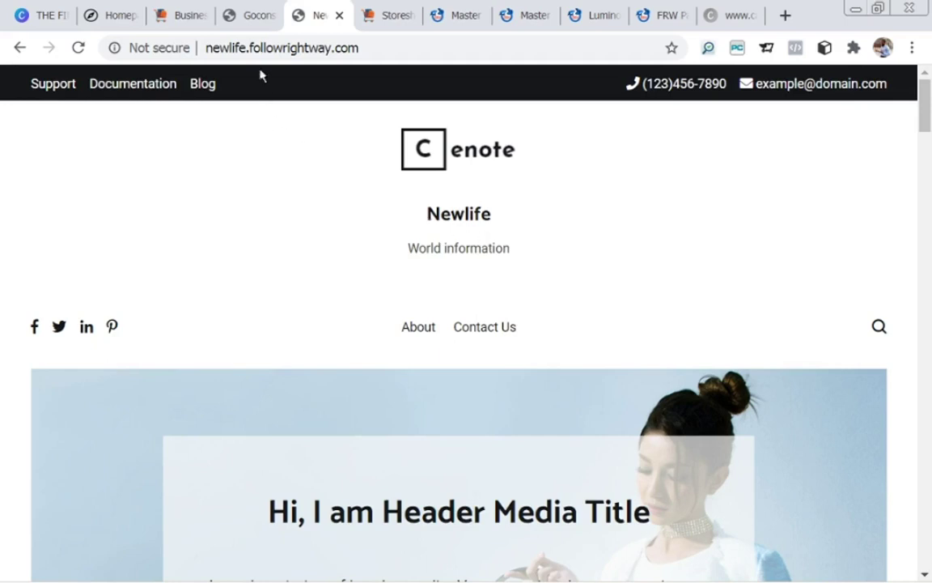
Step: Revisit the Goconstruction, Business and Newlife sites to compare the sample websites
click(240, 26)
click(173, 29)
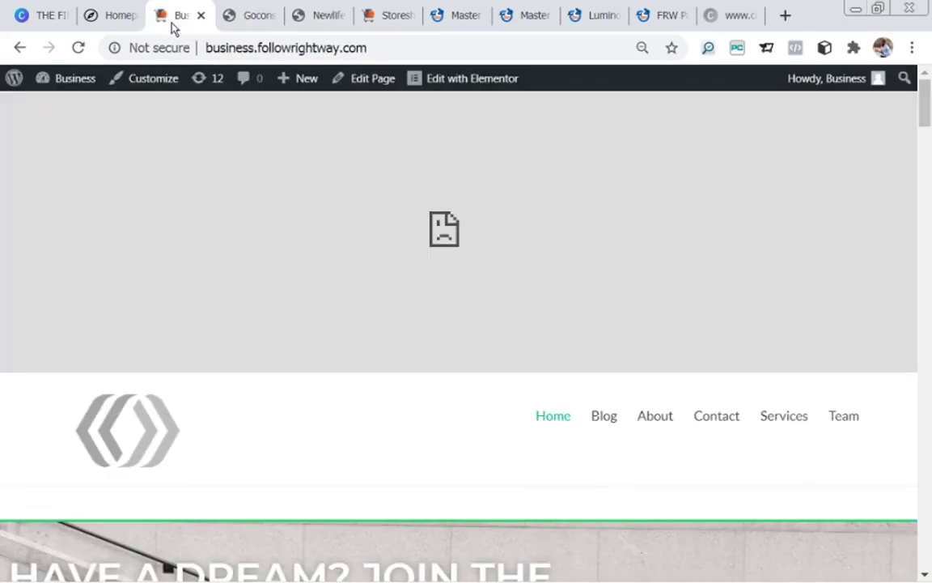
click(244, 25)
click(301, 23)
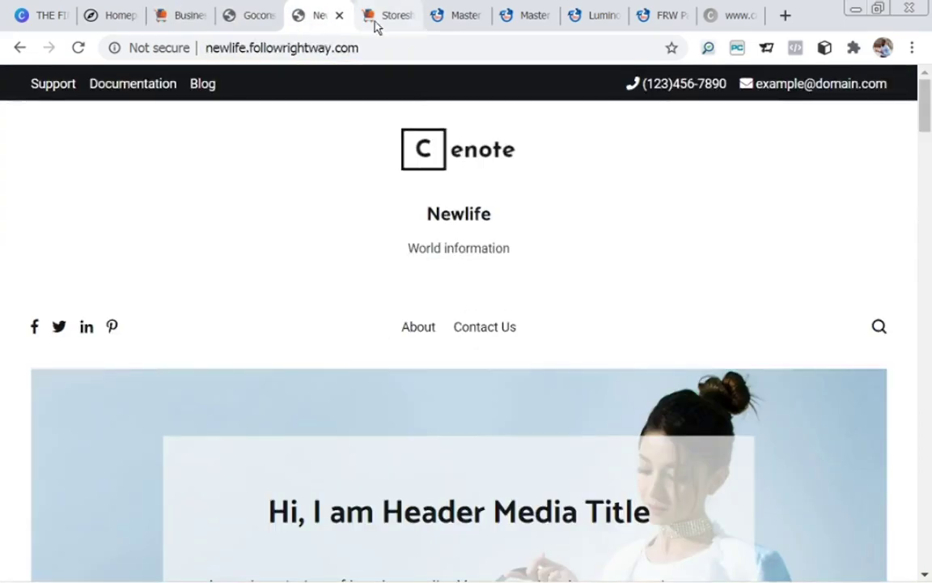
click(377, 26)
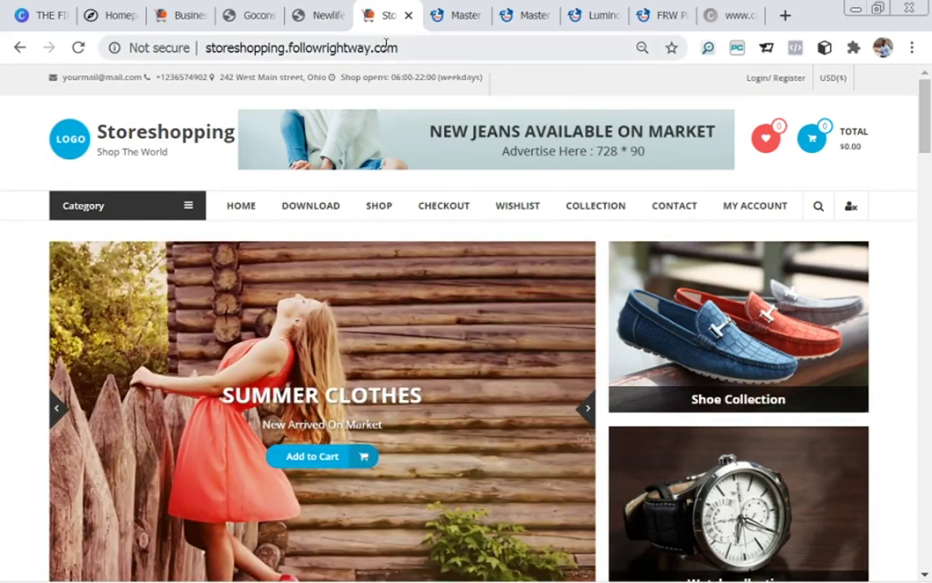
click(387, 47)
click(385, 46)
click(437, 49)
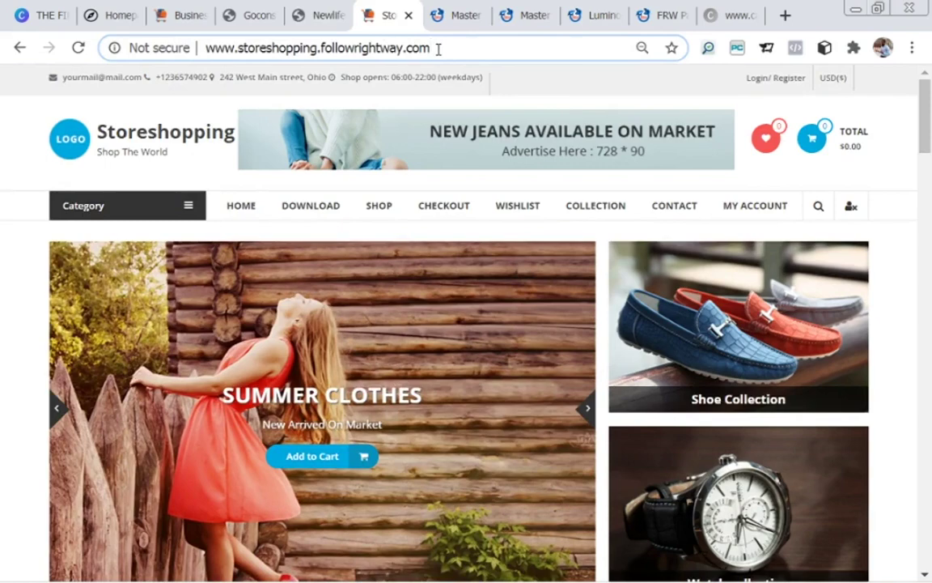
text(/)
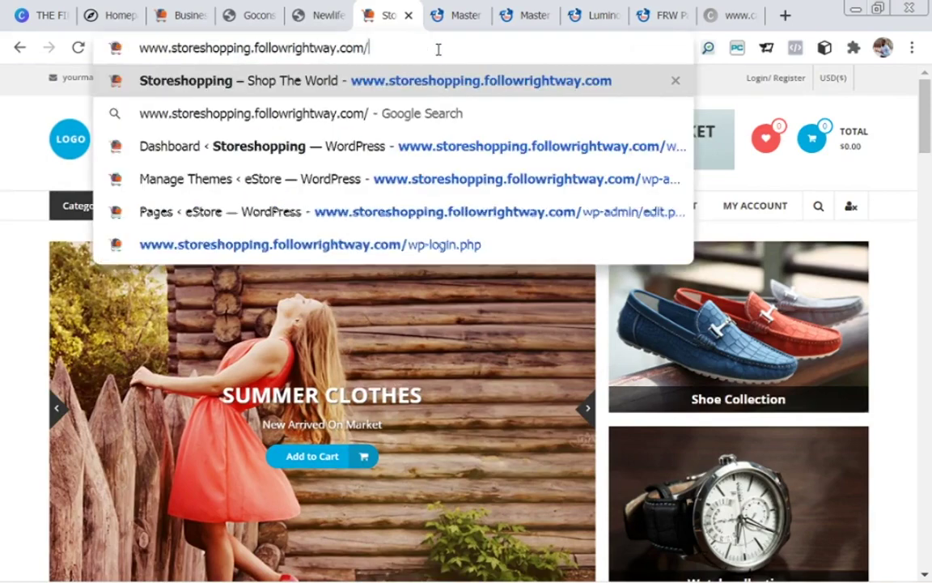
text(wp)
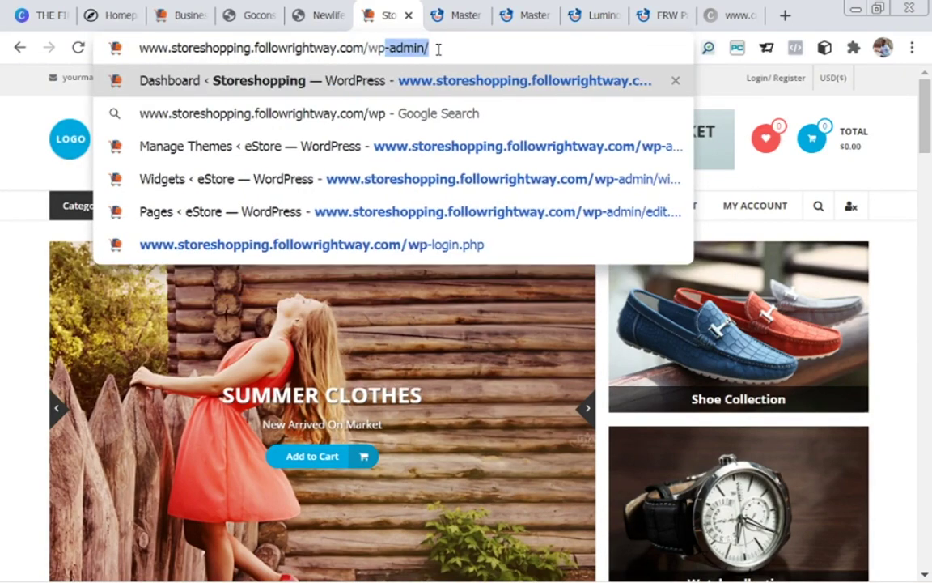
key(Return)
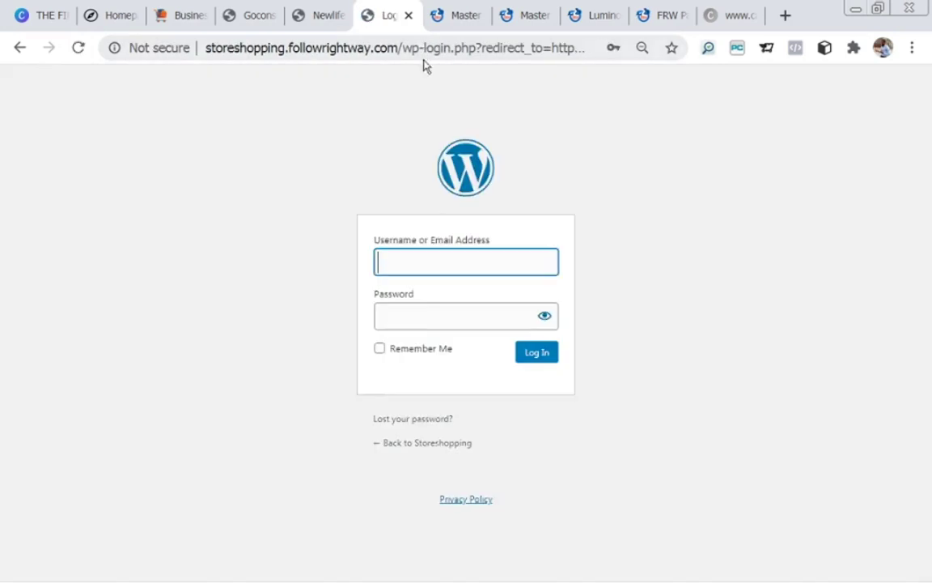
Step: Log in to the Storeshopping dashboard with the saved username and account password
click(448, 268)
click(446, 311)
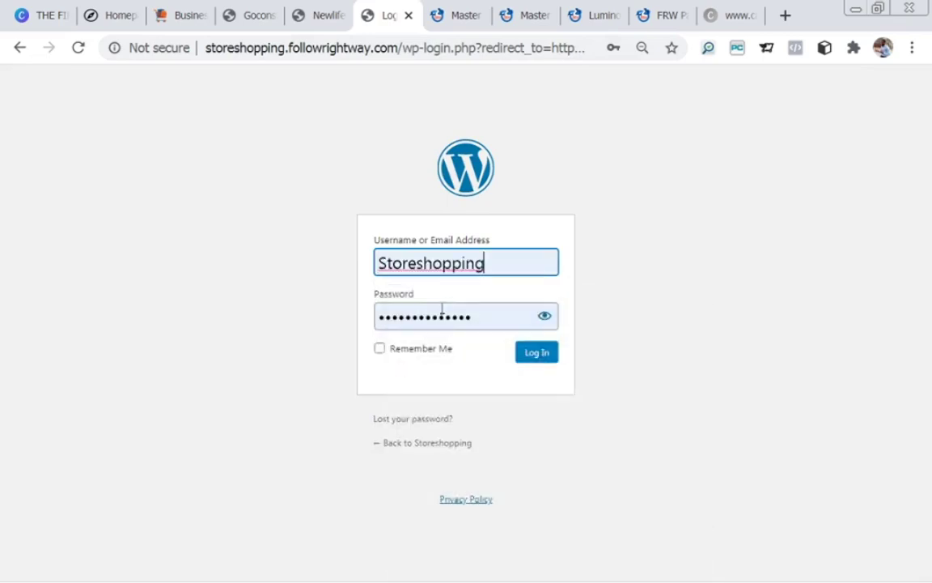
click(528, 359)
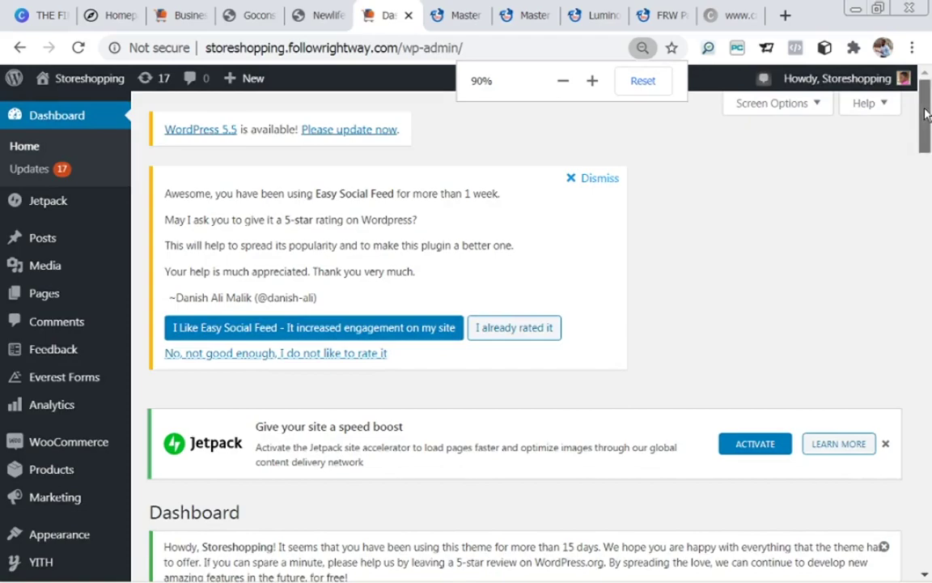
Step: Open the theme's Demo Importer page from the Storeshopping dashboard
mouse_move(925, 115)
mouse_down()
mouse_move(924, 198)
mouse_move(922, 101)
mouse_up()
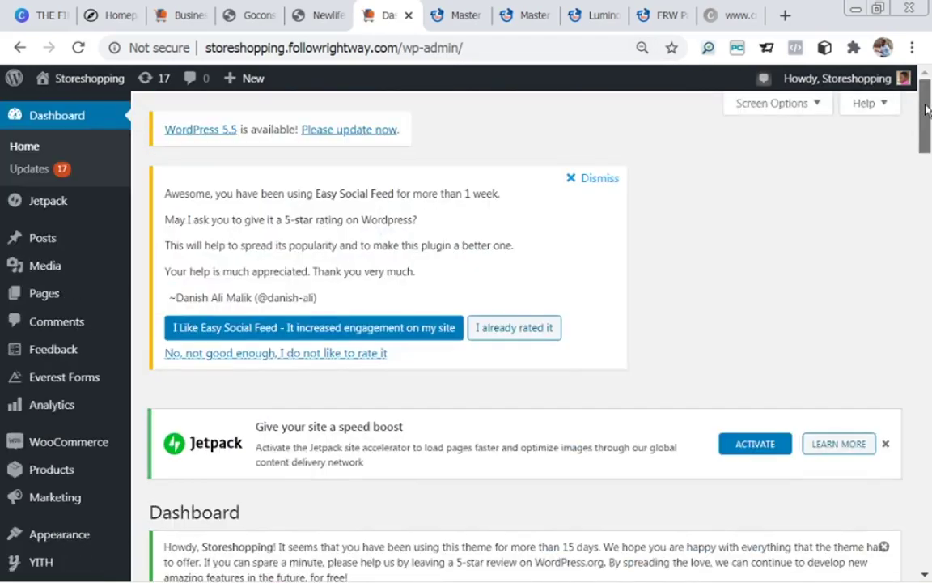
mouse_move(927, 110)
mouse_down()
mouse_move(926, 149)
mouse_move(931, 99)
mouse_up()
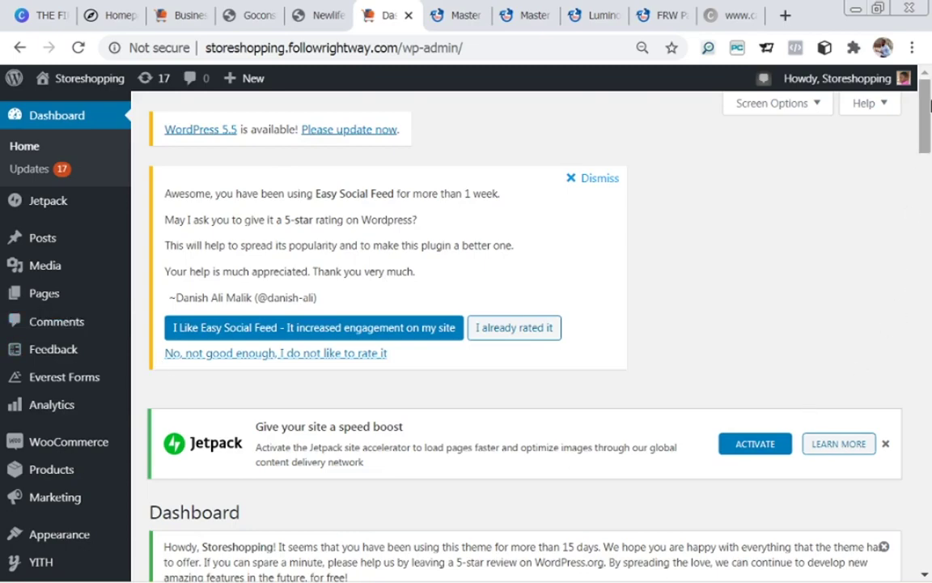
drag(927, 117, 927, 126)
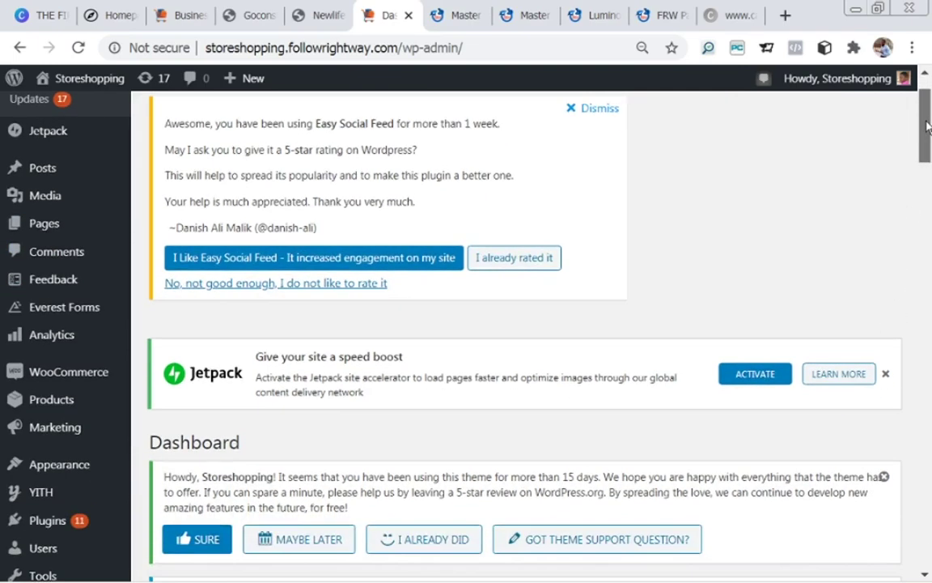
drag(928, 126, 927, 172)
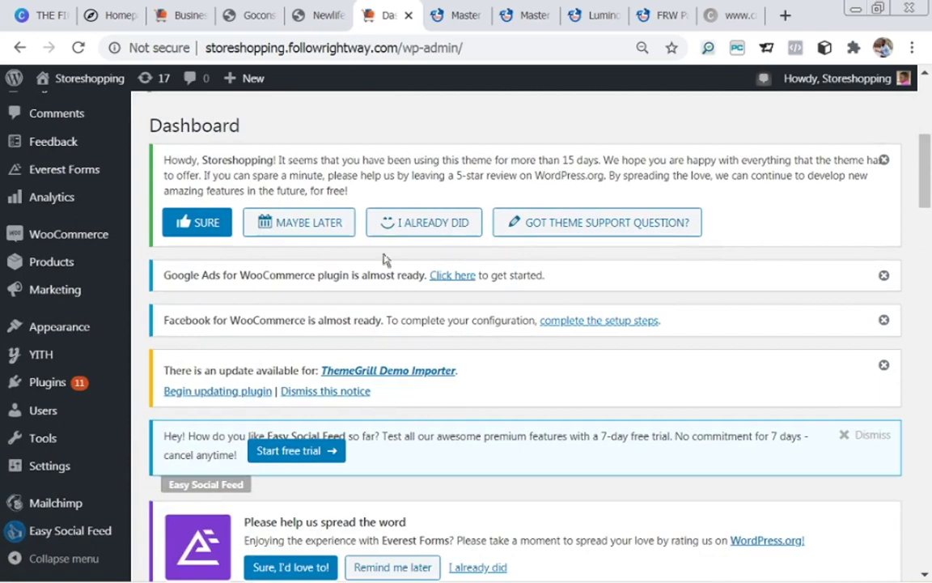
mouse_move(71, 329)
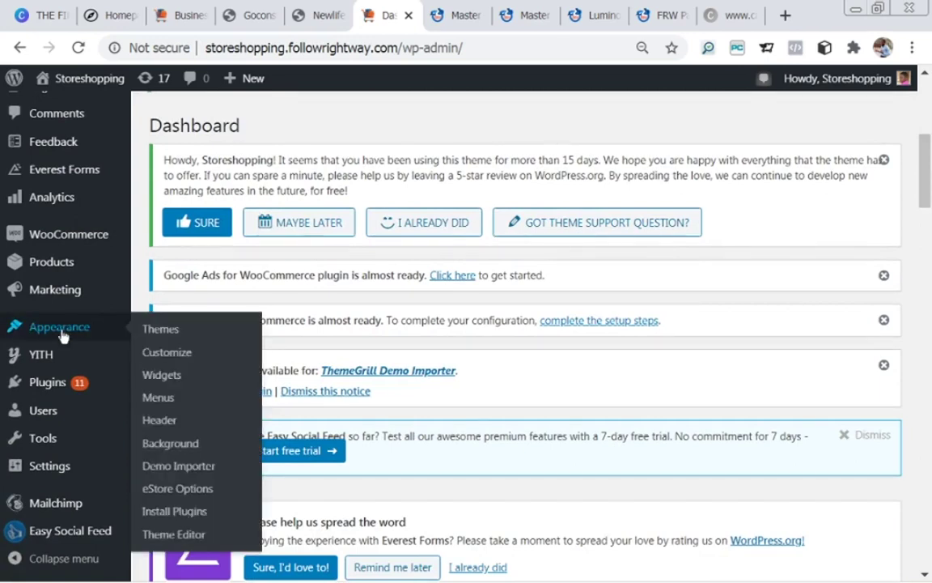
click(174, 469)
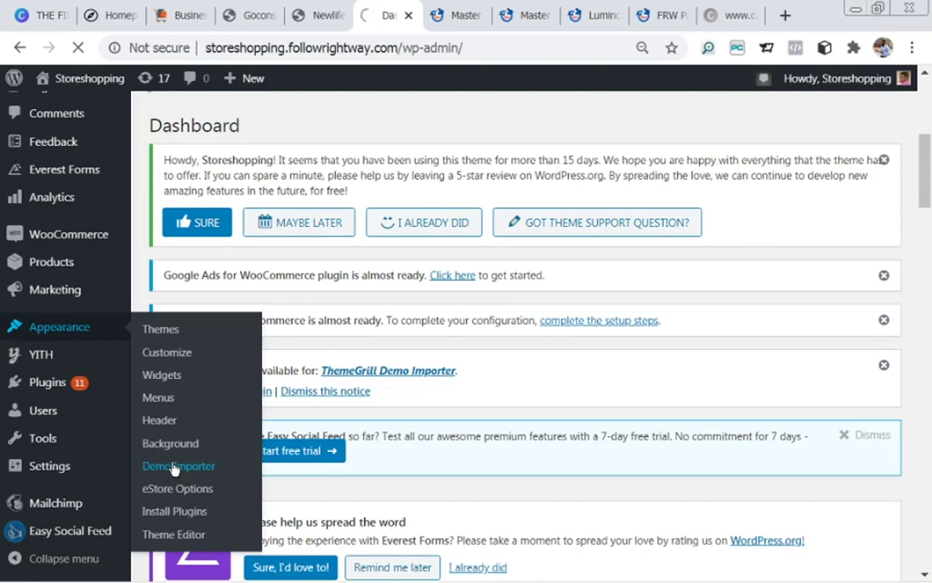
Step: Examine the imported eStore demo and the eStore Pro Default, Tech and Fashion demos in the Demo Importer
scroll(927, 225, down, 3)
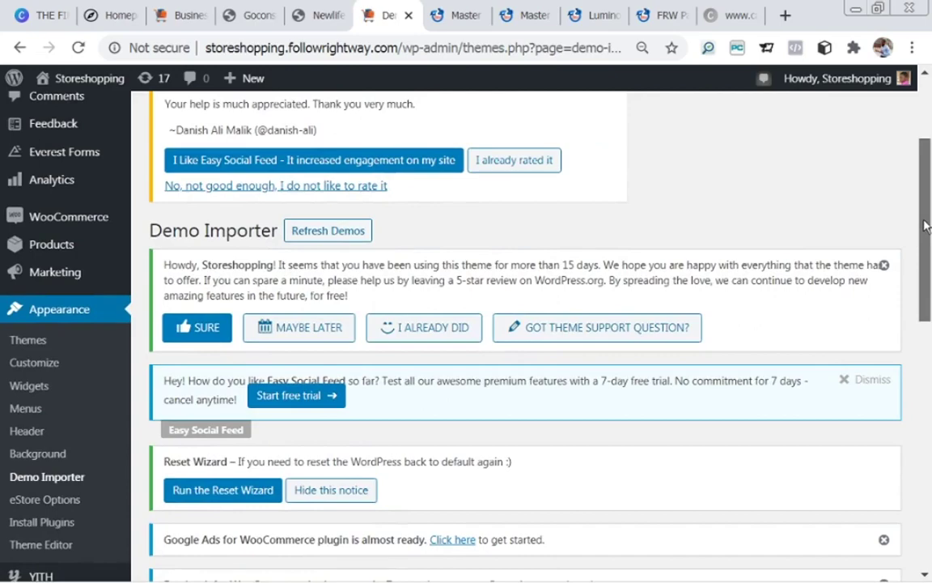
drag(925, 225, 928, 433)
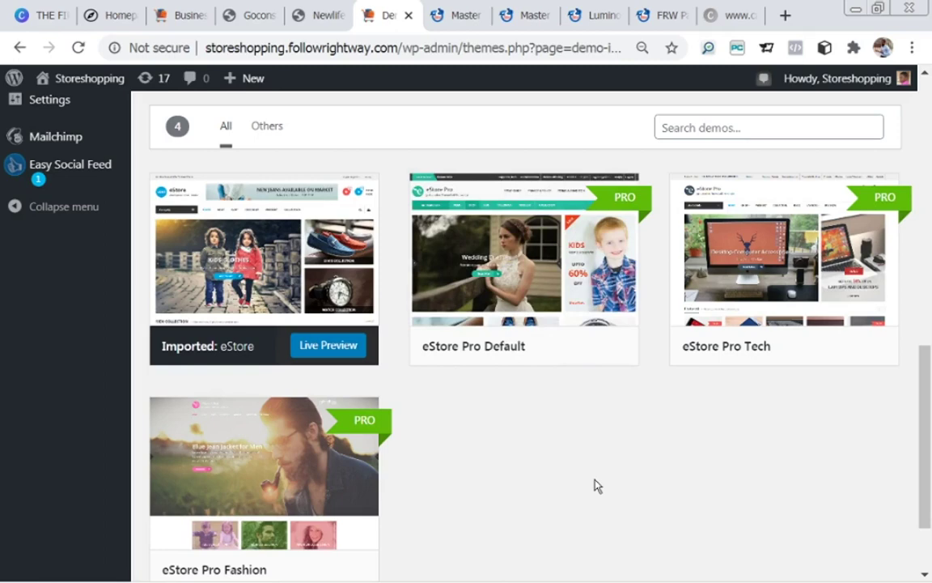
mouse_move(606, 235)
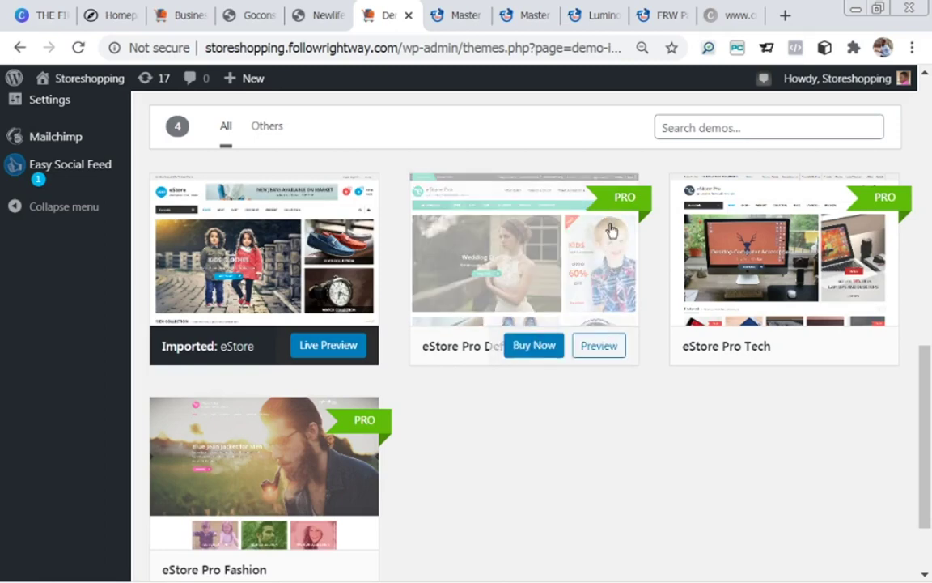
mouse_move(853, 236)
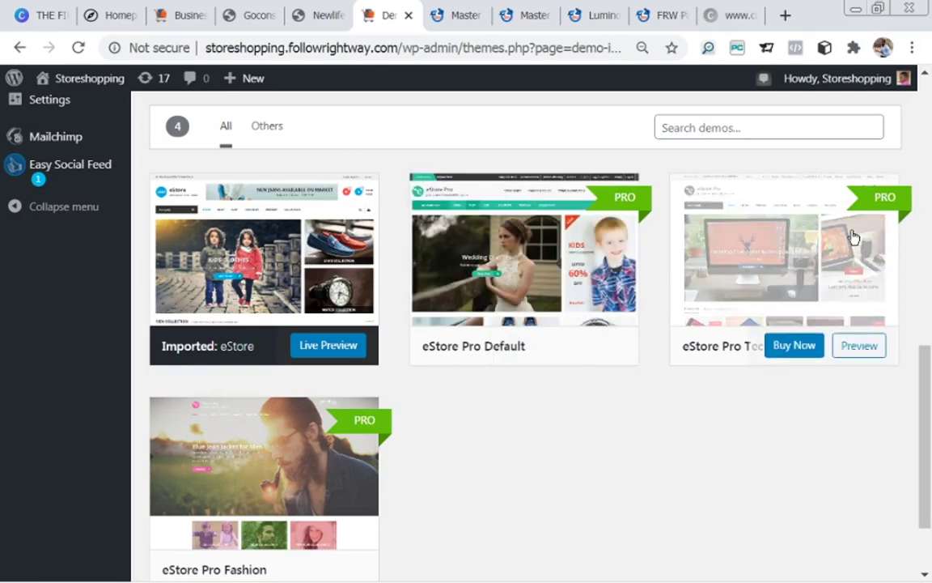
mouse_move(203, 501)
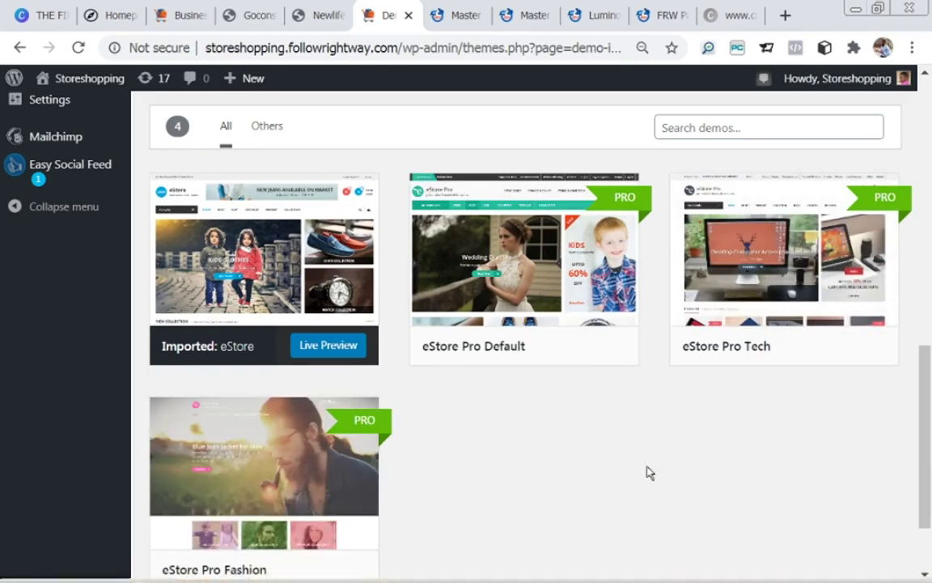
mouse_move(591, 277)
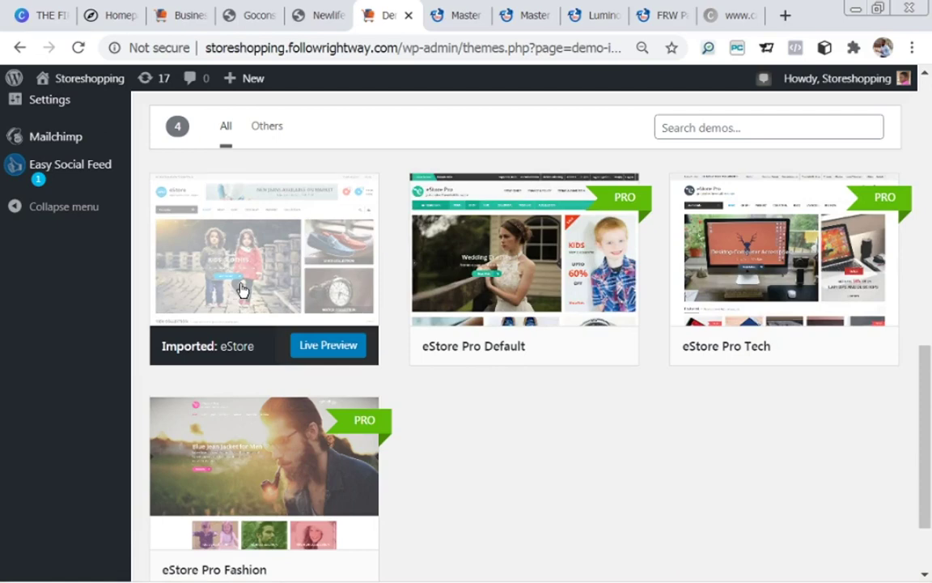
mouse_move(587, 317)
scroll(291, 243, up, 4)
scroll(351, 433, down, 2)
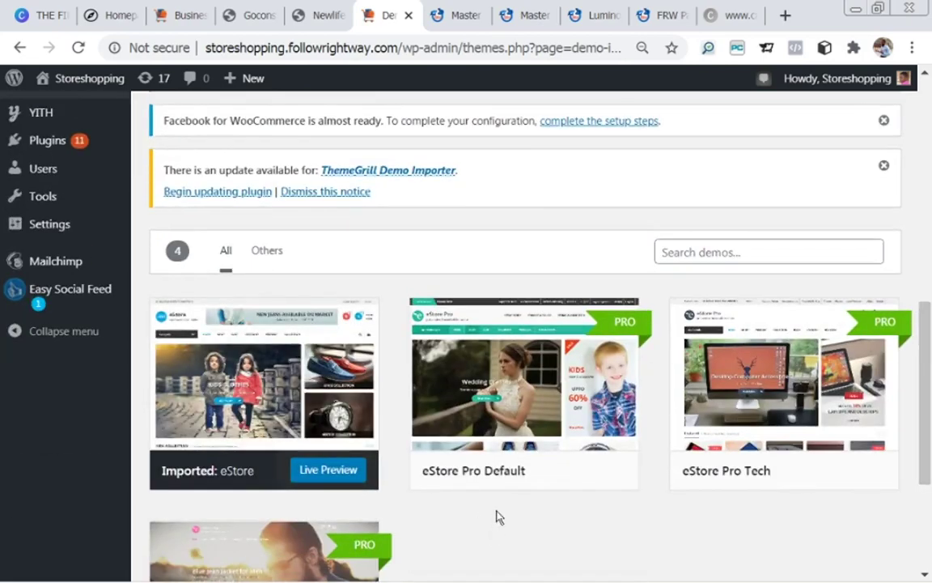
scroll(836, 380, up, 5)
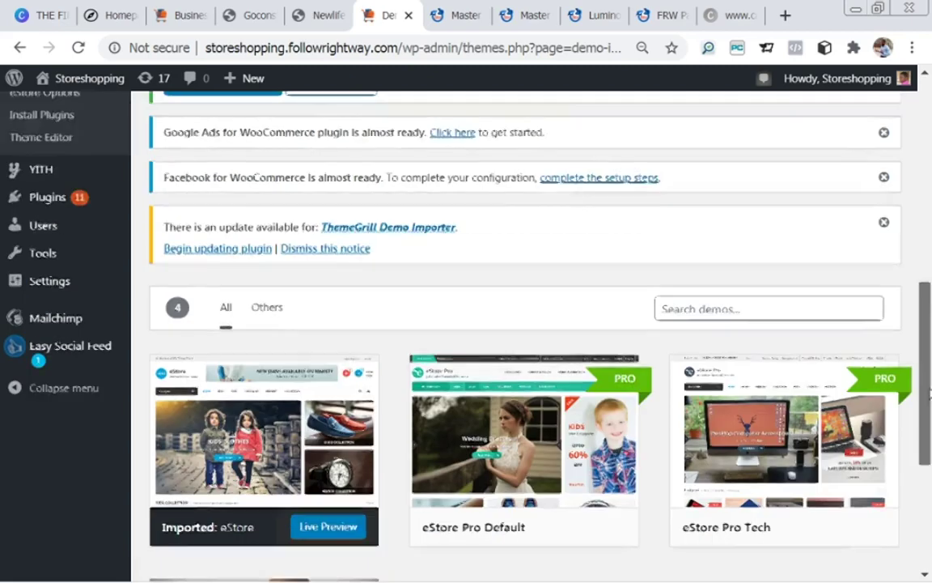
drag(930, 256, 931, 132)
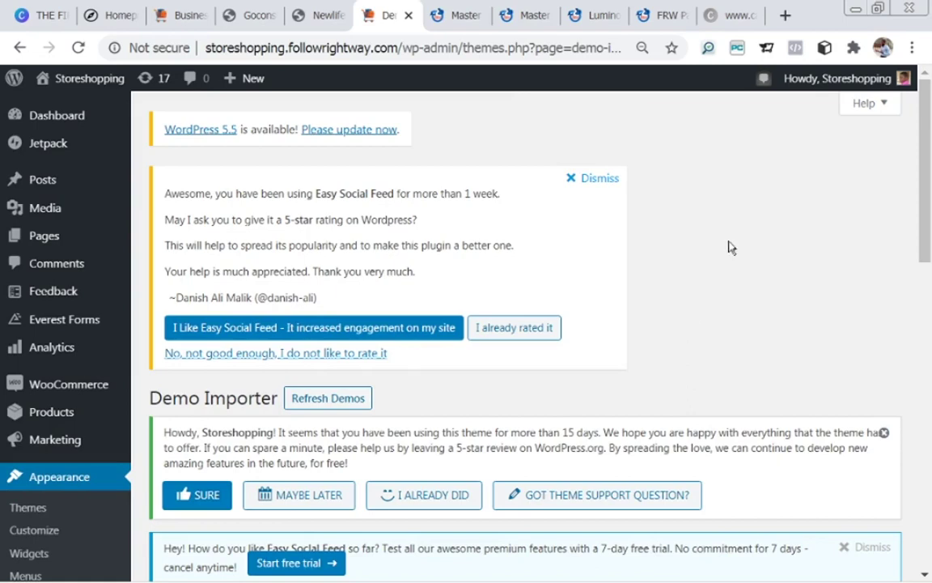
Step: Open the Storeshopping site in the theme Customizer and view its homepage preview down to the Men Collection section
drag(925, 139, 927, 215)
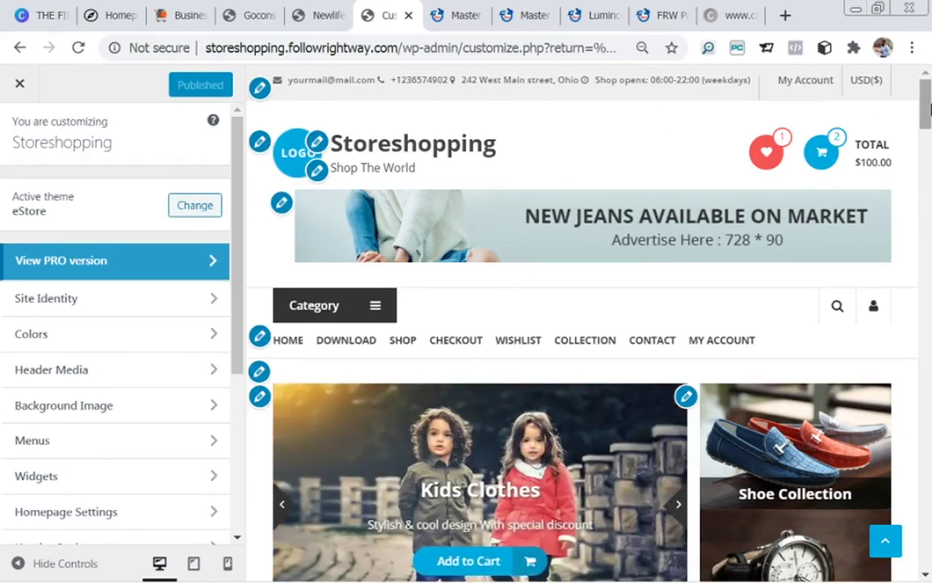
drag(922, 109, 923, 127)
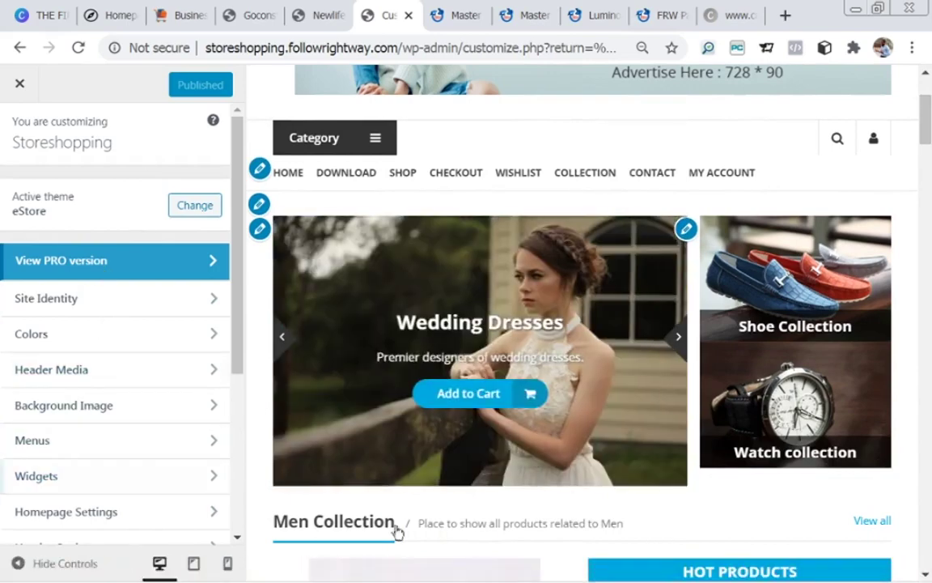
drag(923, 120, 926, 73)
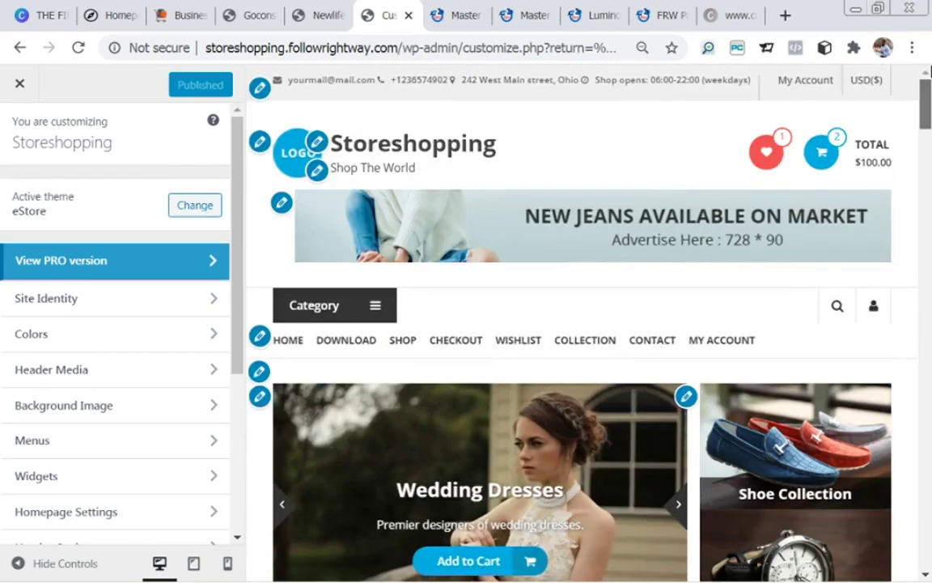
Step: Inspect the Customizer settings for the header top bar, site title, header advertisement, logo, menu locations and front page product slider
click(260, 89)
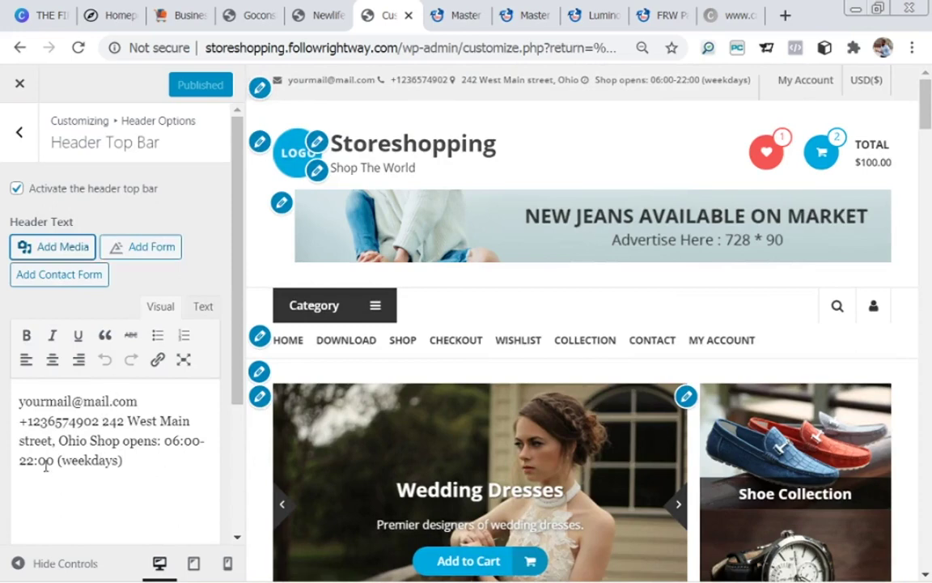
click(319, 146)
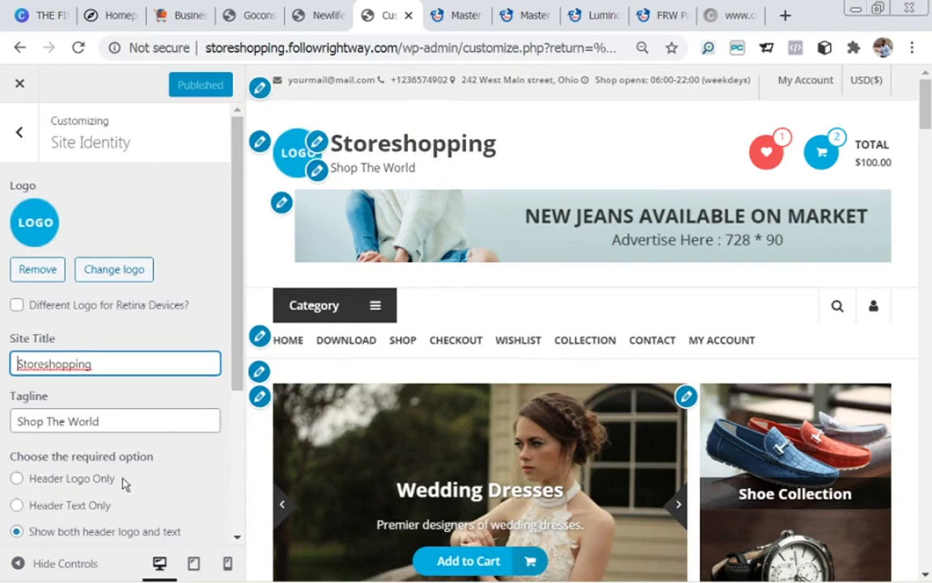
click(281, 202)
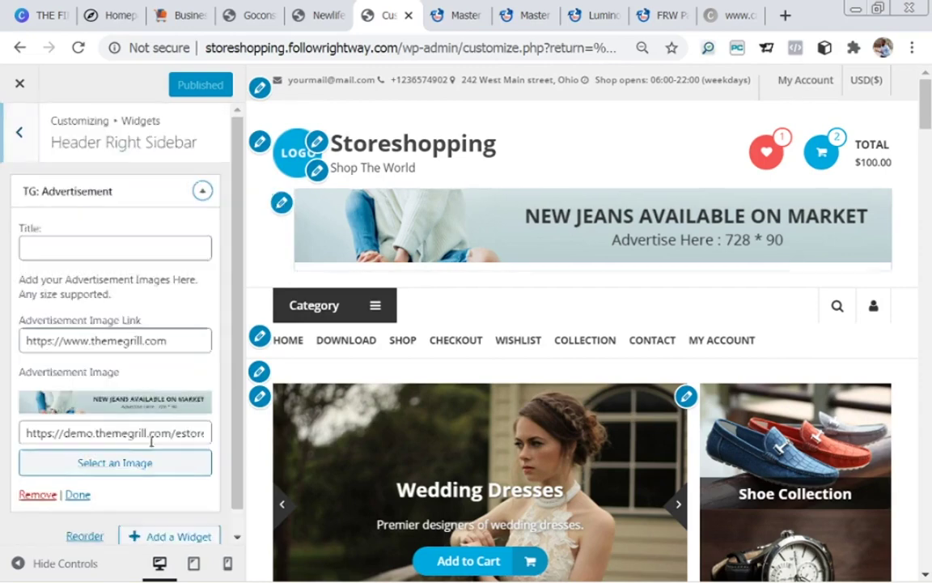
click(261, 143)
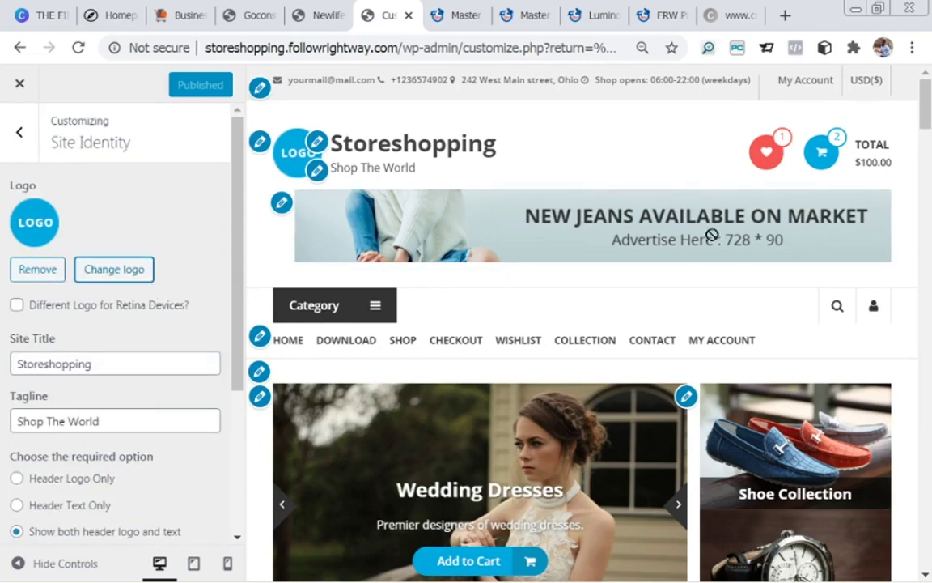
click(259, 335)
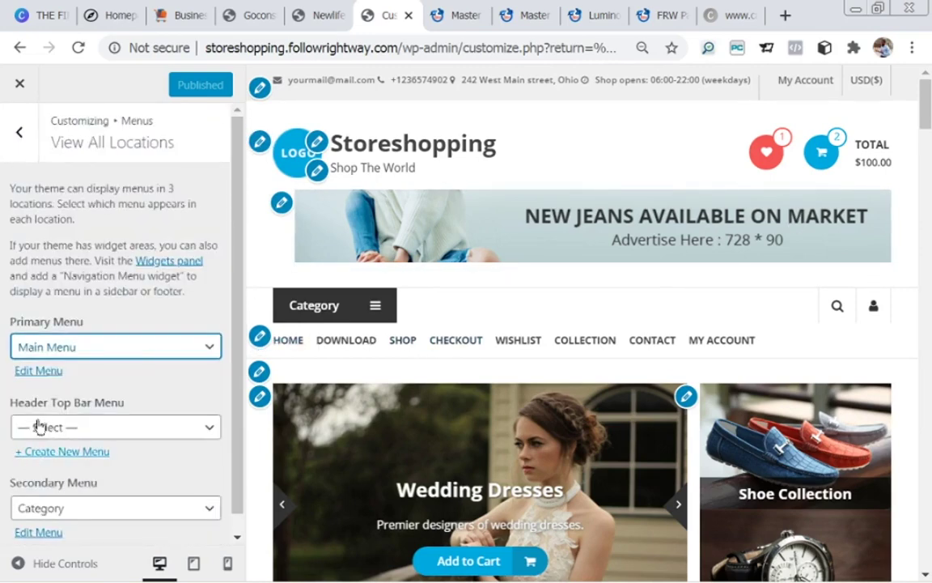
click(261, 396)
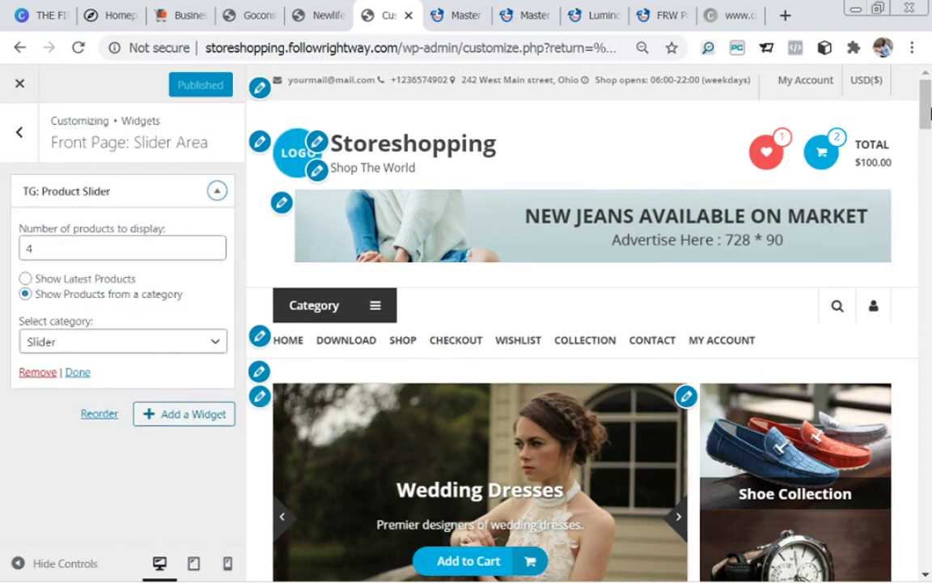
Step: Inspect the rest of the homepage preview and the footer's Our Other Themes and Premium Themes settings, and close the Customizer
scroll(925, 141, down, 3)
mouse_move(925, 141)
mouse_down()
mouse_move(909, 232)
mouse_move(918, 150)
mouse_up()
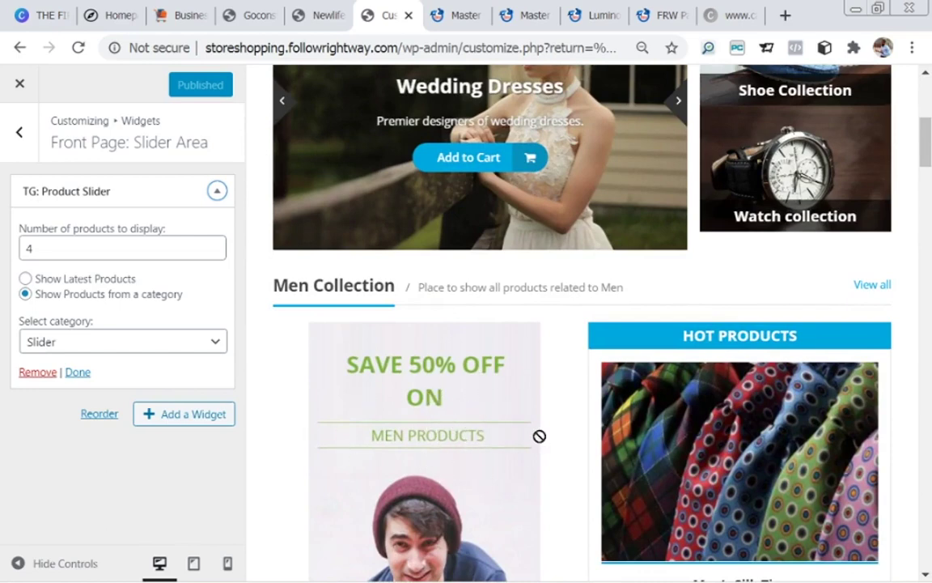
mouse_move(641, 412)
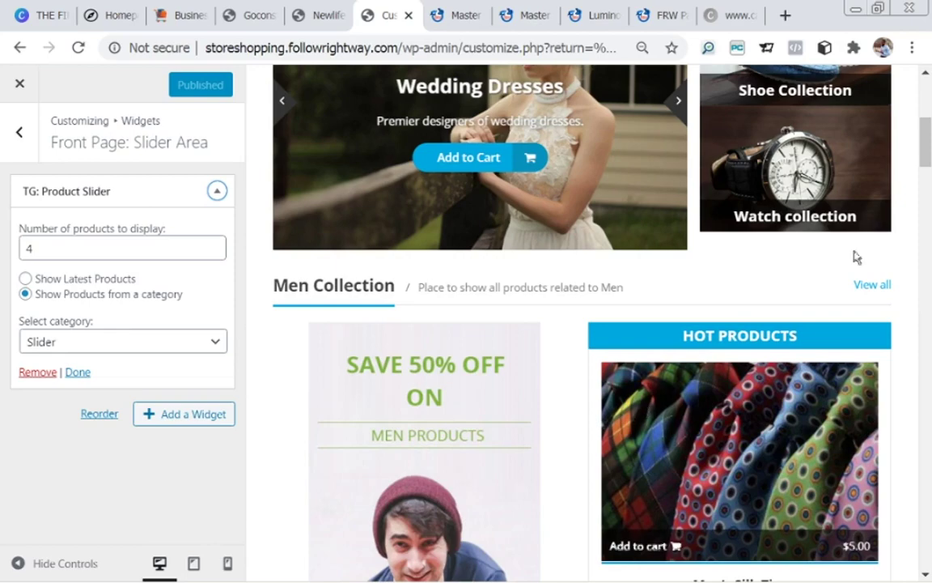
drag(926, 136, 929, 465)
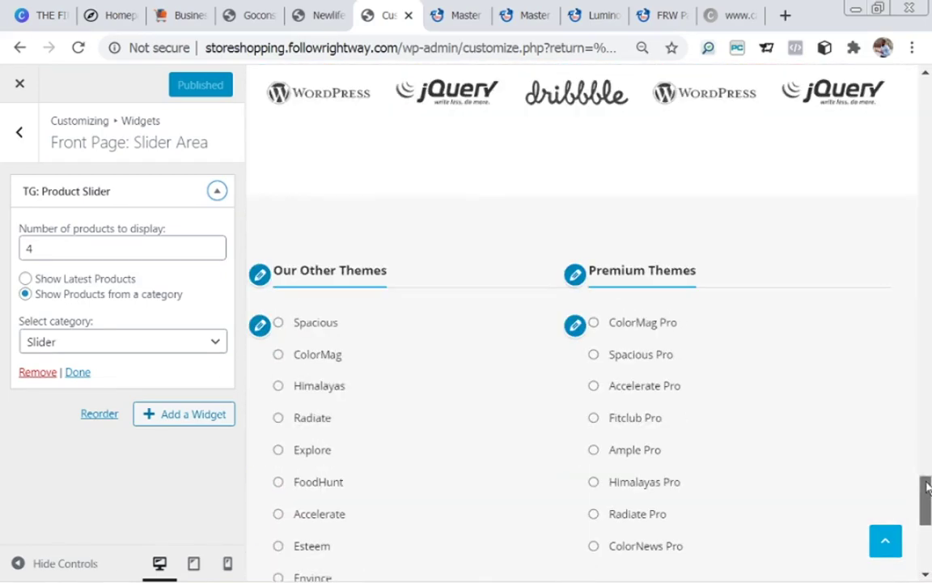
click(260, 275)
click(574, 275)
click(261, 326)
click(574, 327)
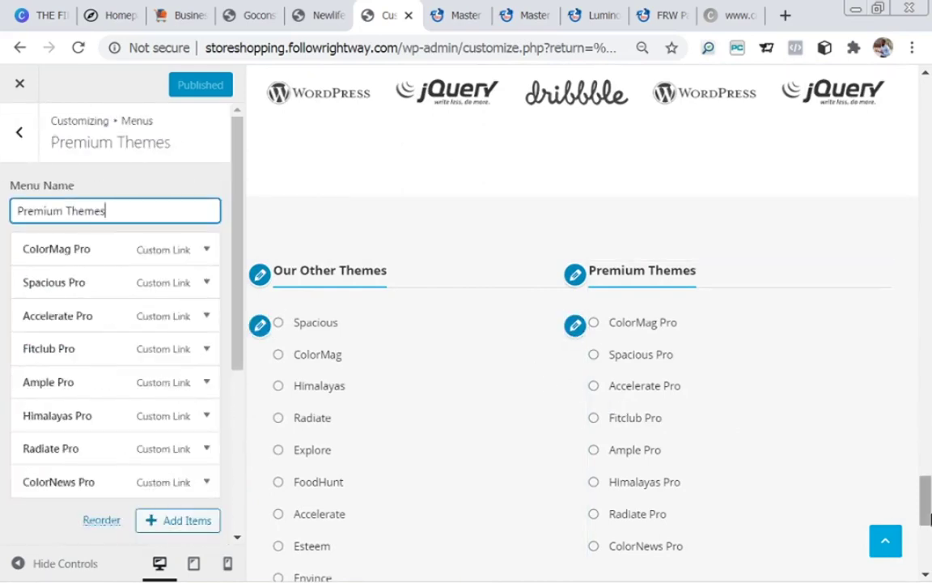
drag(929, 518, 923, 470)
click(7, 89)
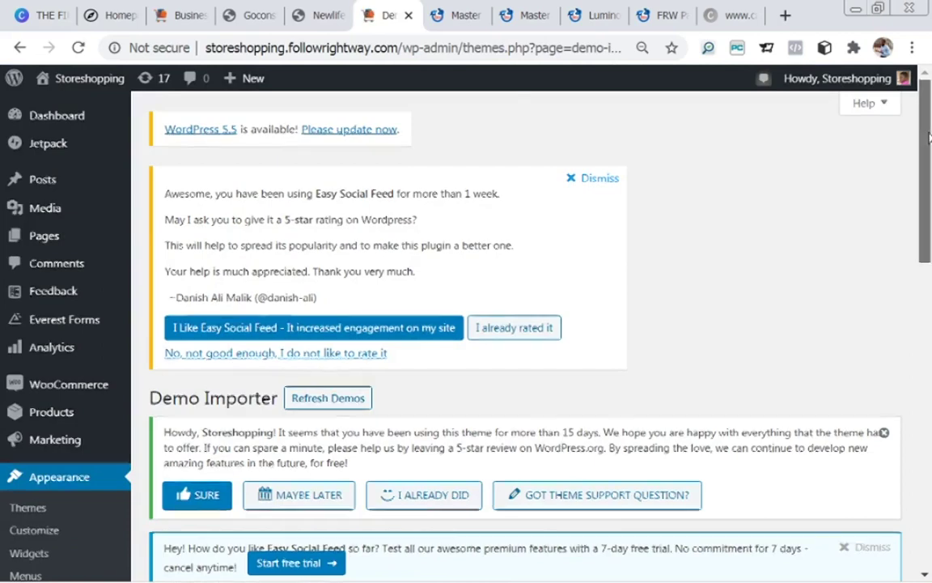
Step: Open the Widgets page and expand the Front Page Sidebar area to show its widgets
scroll(930, 138, down, 3)
click(34, 356)
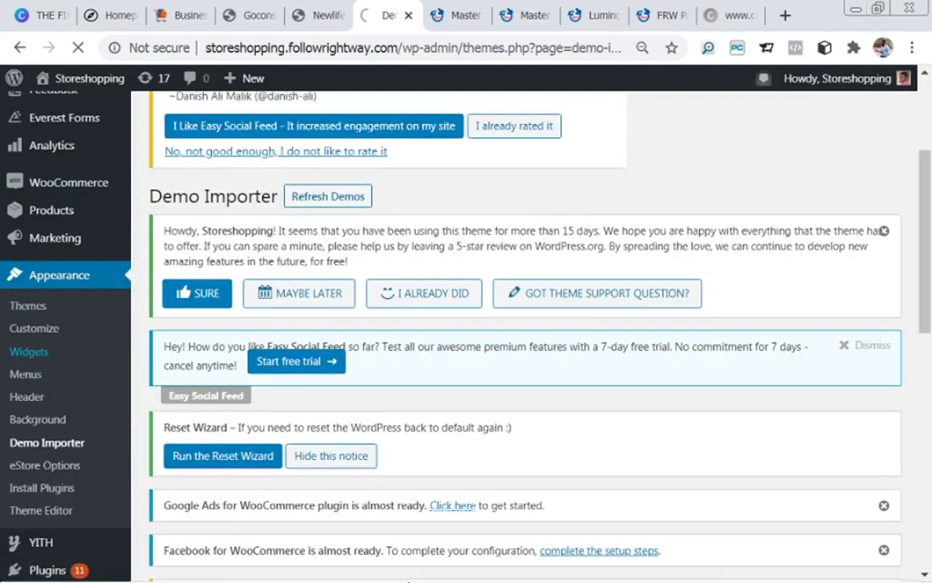
scroll(923, 170, down, 5)
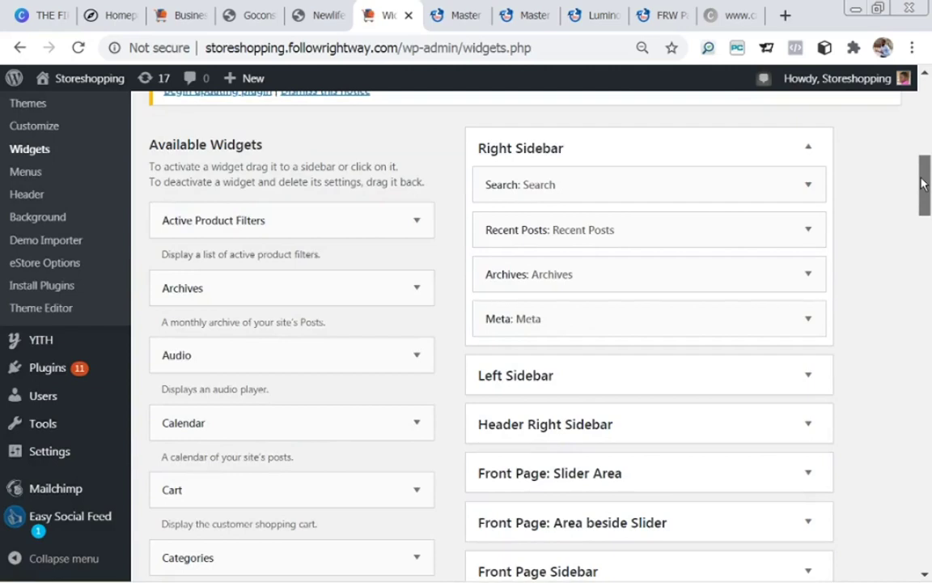
drag(924, 183, 928, 236)
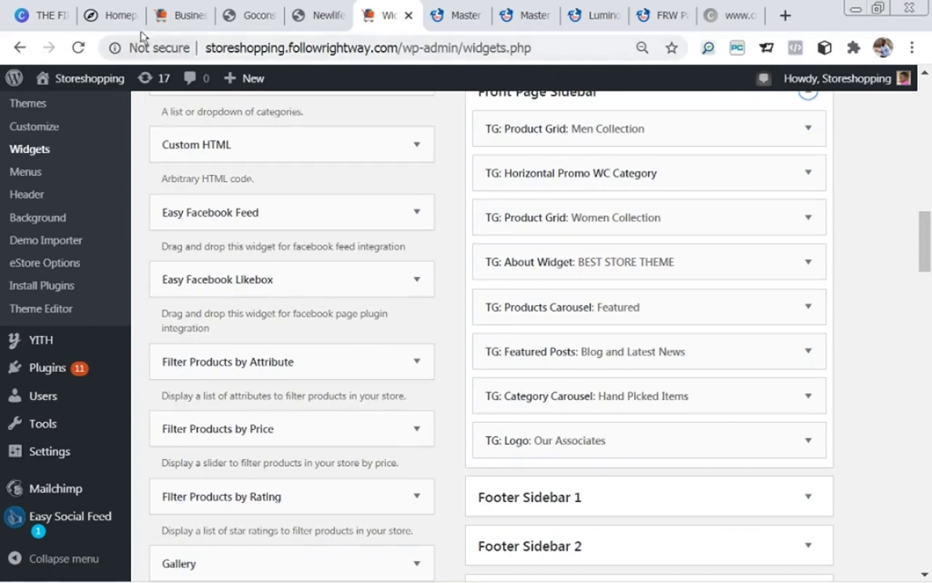
Step: Duplicate the Widgets page's browser tab and load the homepage storeshopping.followrightway.com in the copy
right_click(384, 22)
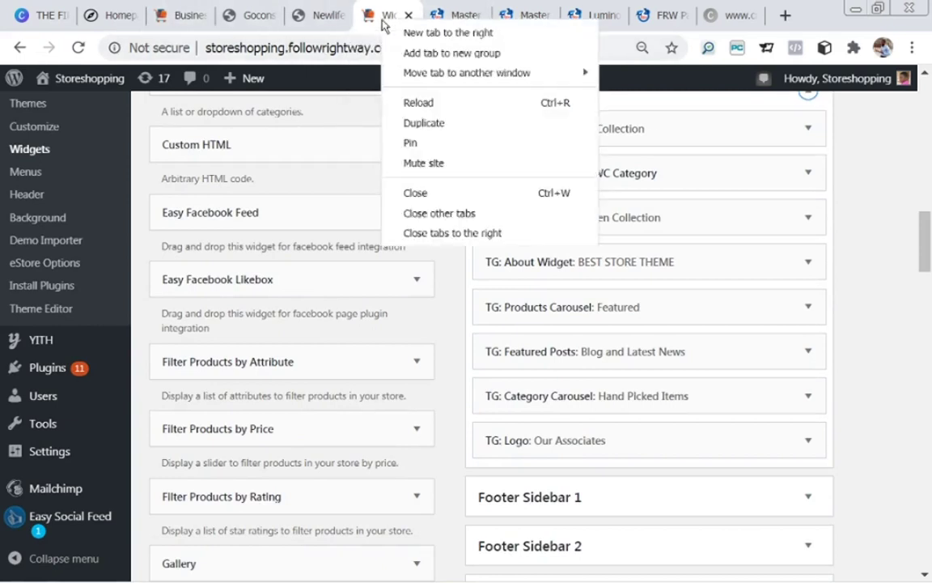
click(416, 123)
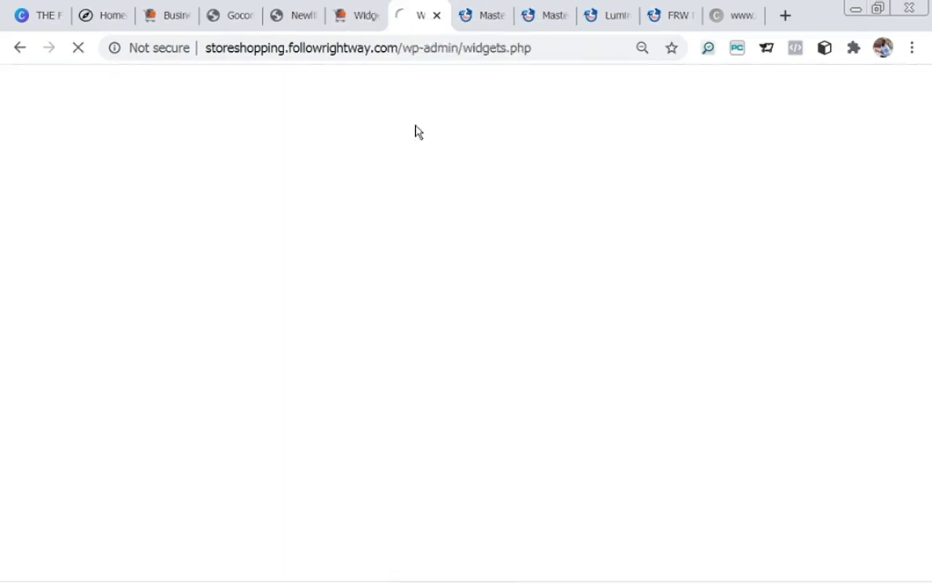
click(454, 53)
click(421, 54)
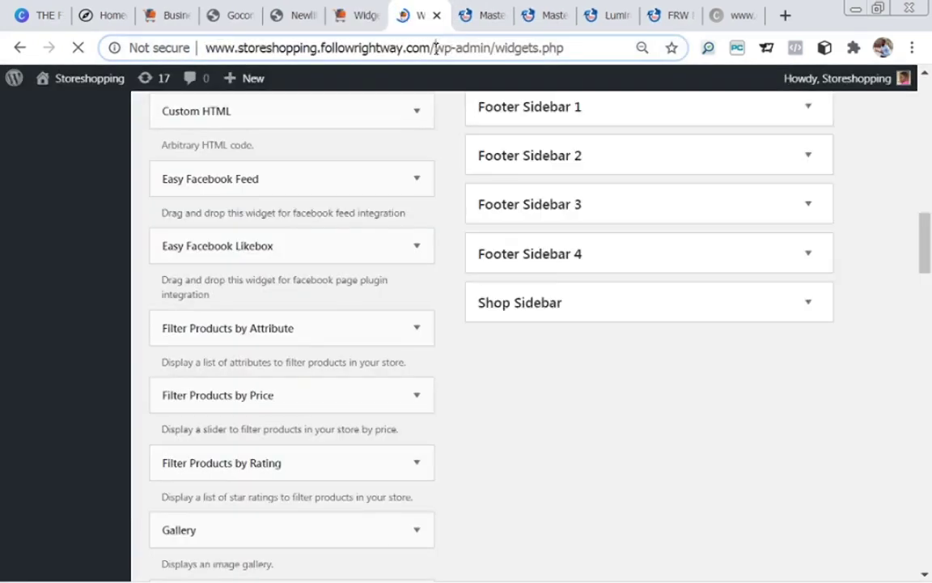
drag(435, 49, 588, 49)
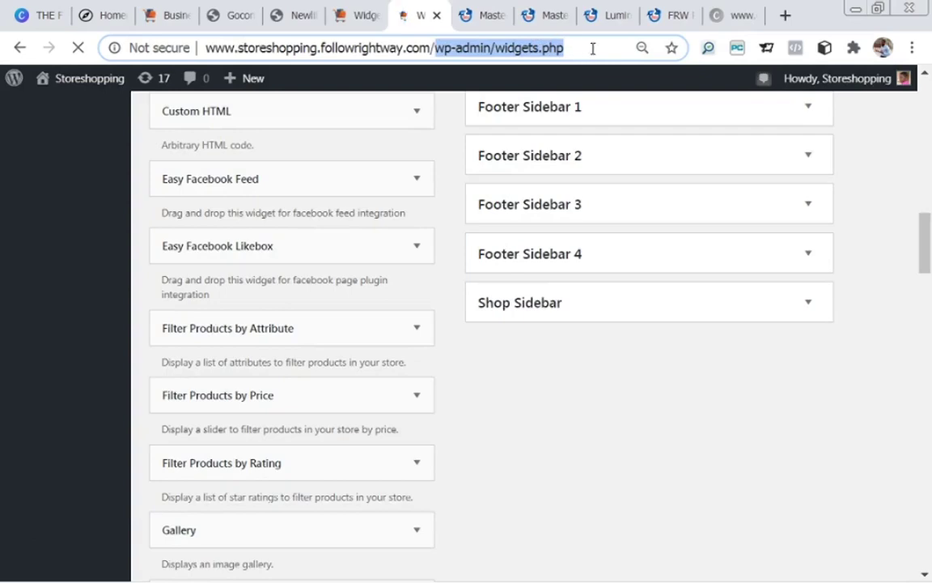
key(BackSpace)
key(Return)
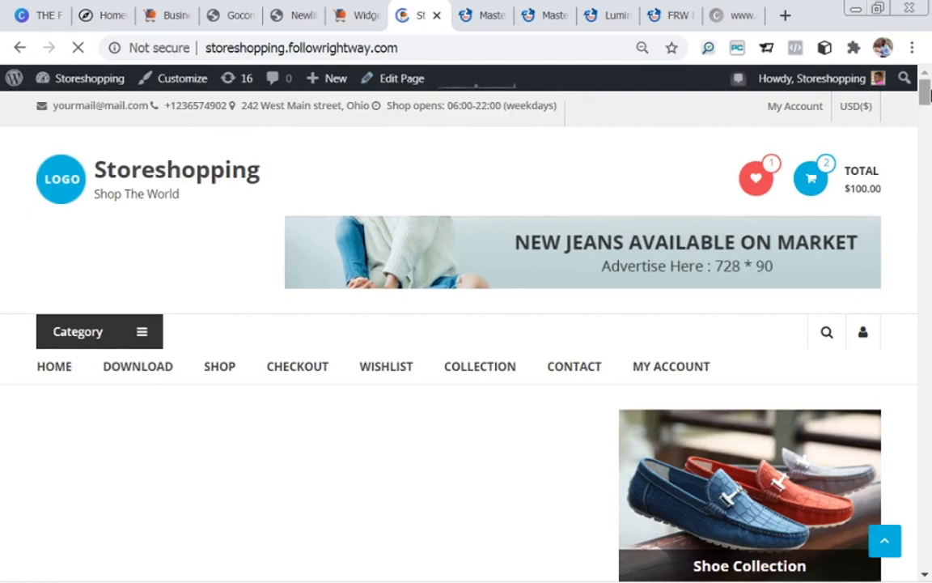
Step: Examine the live homepage from the Men Collection section down to Blog and Latest News
drag(928, 97, 929, 139)
scroll(231, 200, up, 3)
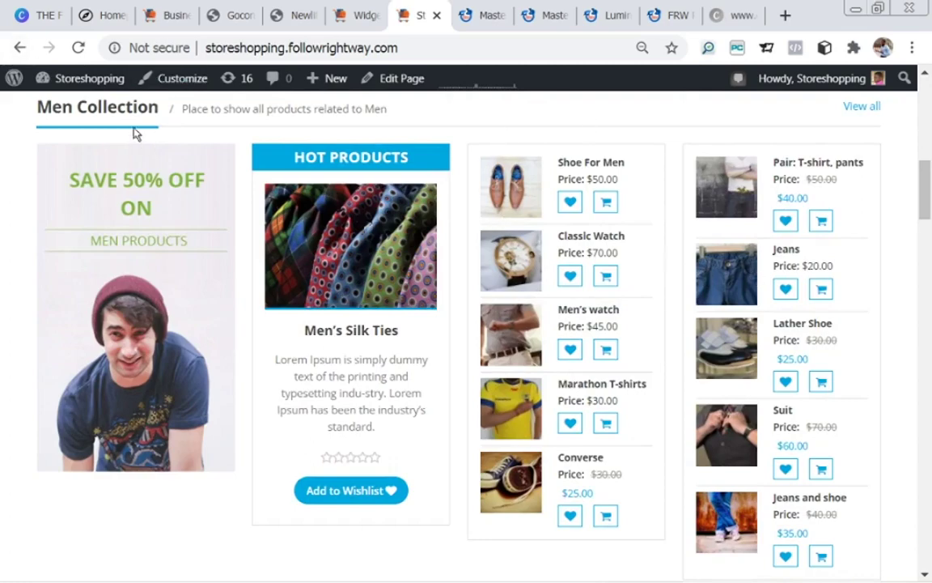
drag(928, 201, 928, 408)
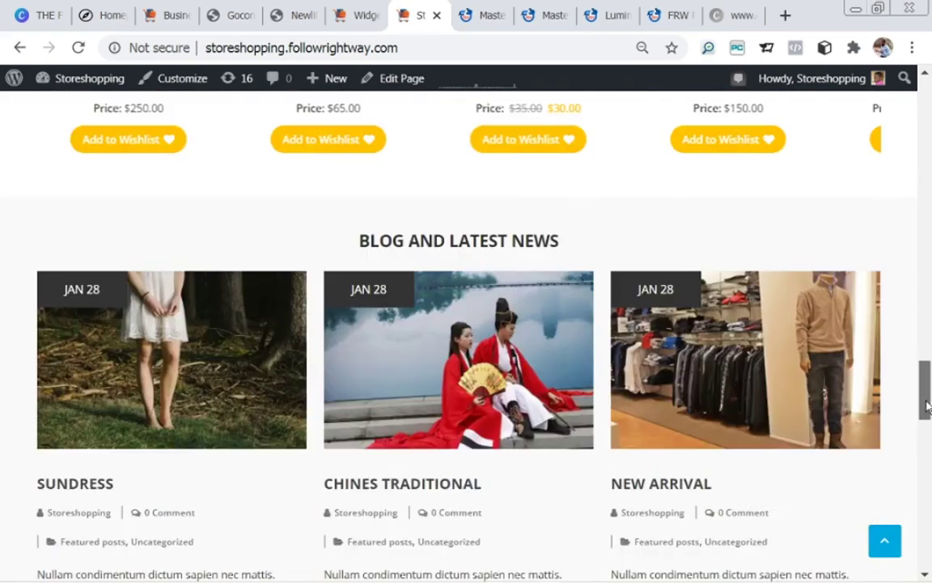
Step: Return to the Widgets page and inspect the Horizontal Promo WC Category and Men Collection product grid widget settings, collapsing both when finished
key(ctrl+Page_Up)
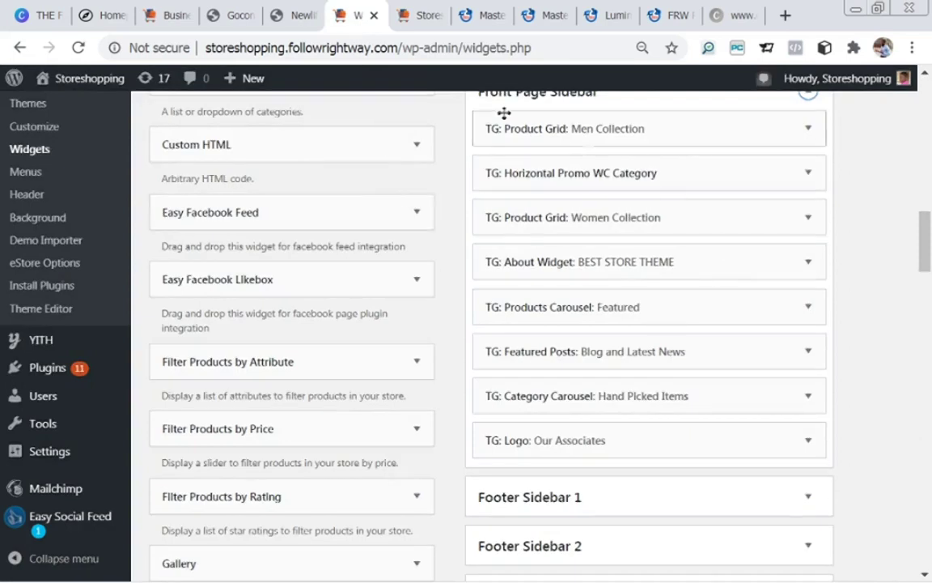
click(629, 174)
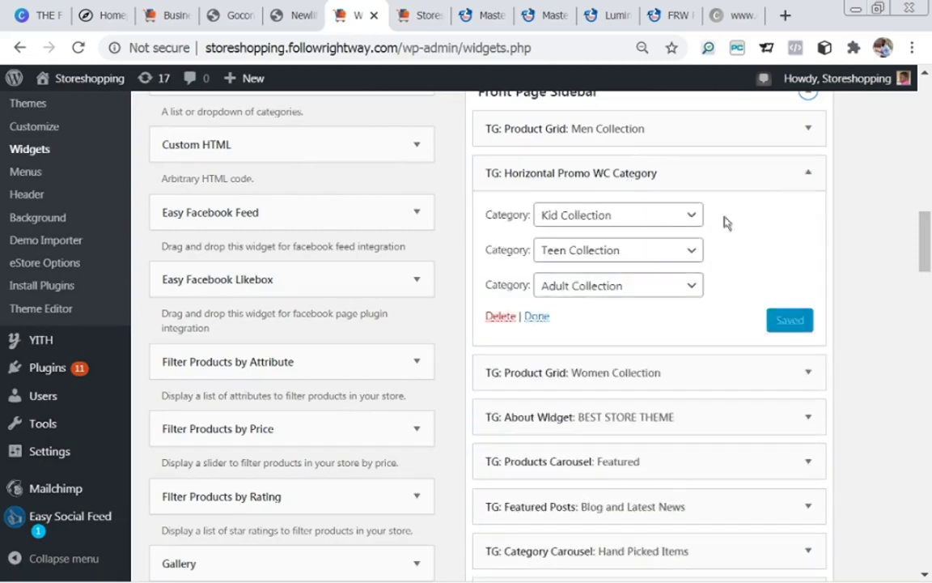
click(808, 173)
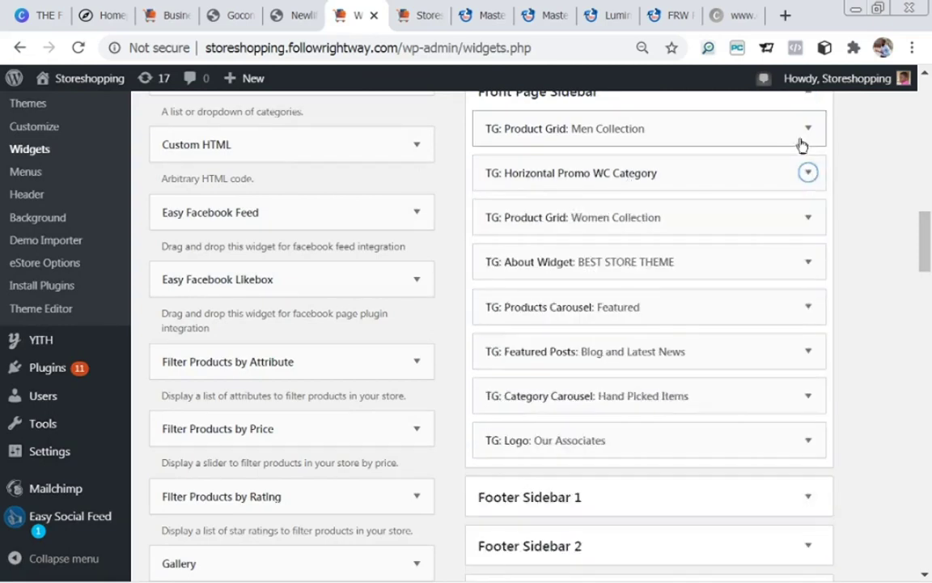
click(808, 127)
click(808, 129)
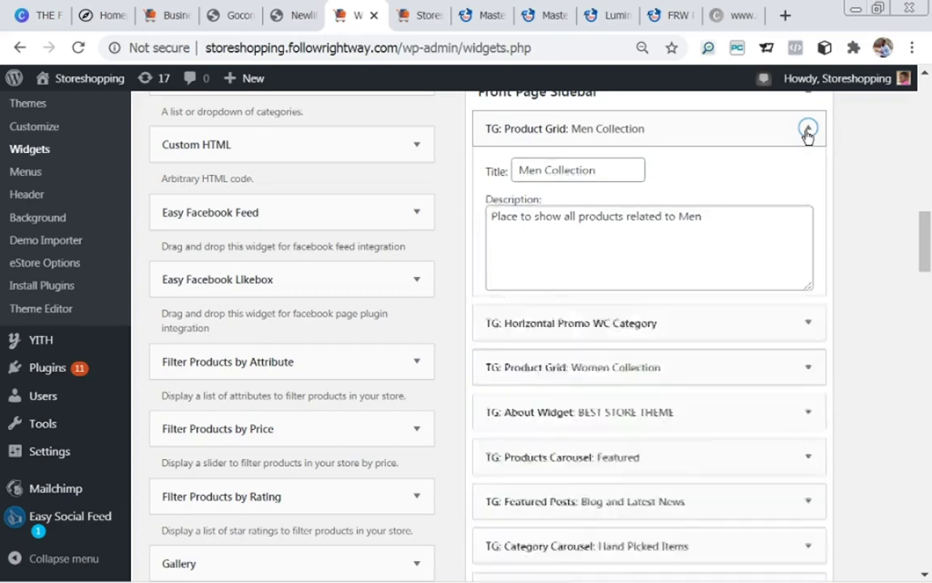
click(807, 128)
drag(928, 231, 922, 204)
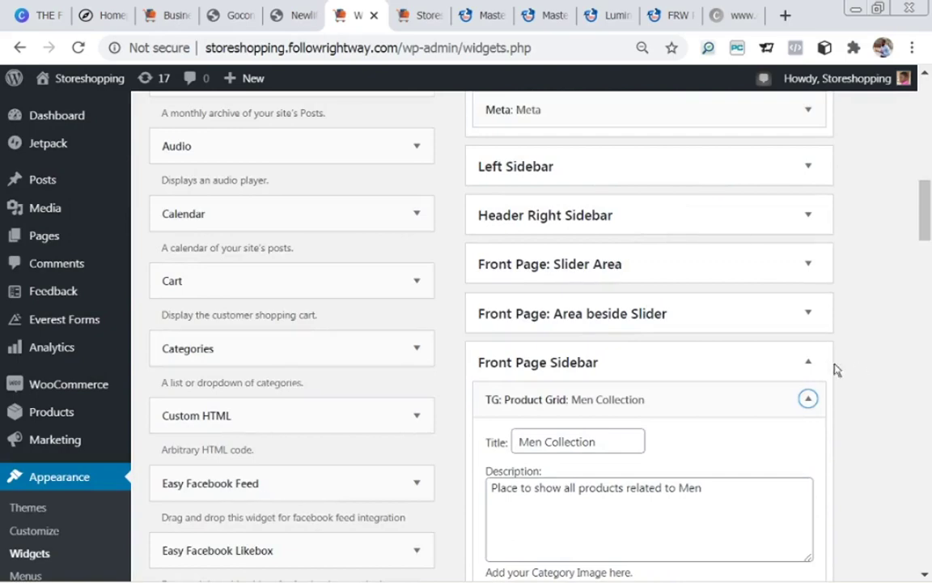
click(808, 398)
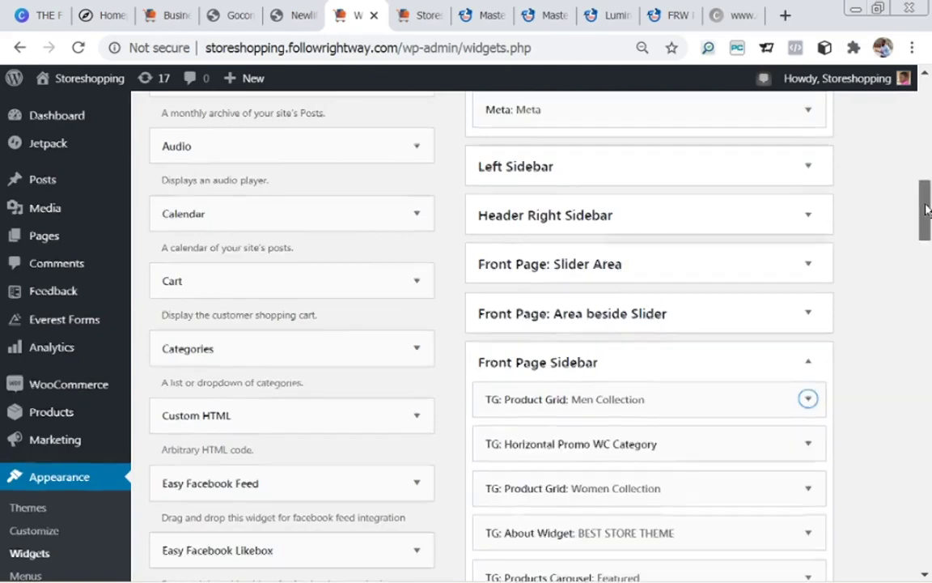
Step: Expand the Women Collection product grid widget and inspect its image link and category image settings
scroll(920, 218, down, 2)
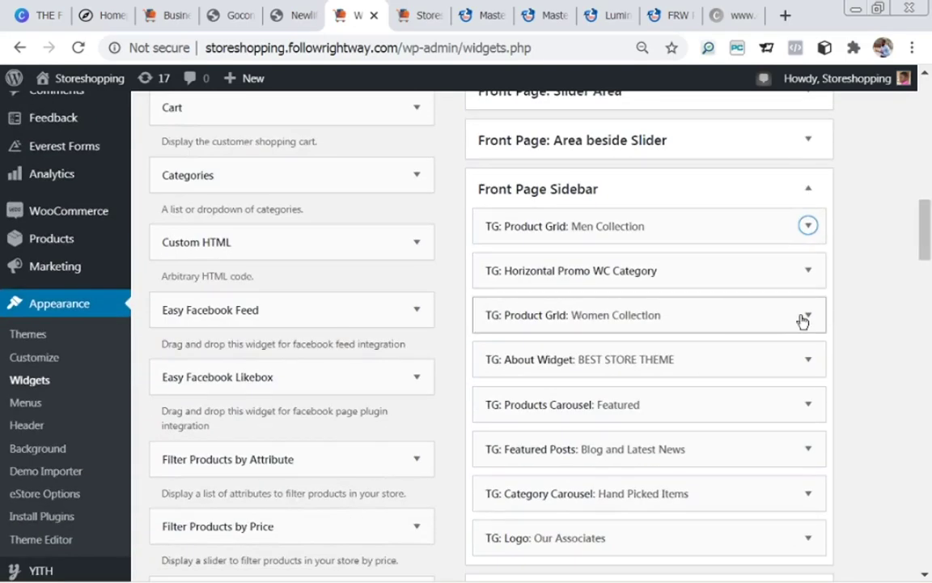
click(803, 318)
scroll(917, 279, down, 4)
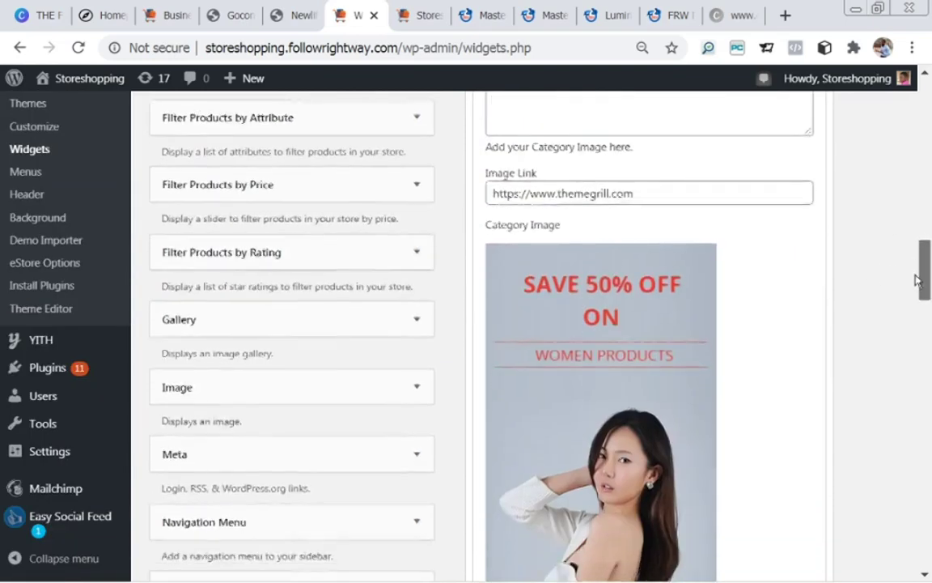
scroll(917, 280, down, 1)
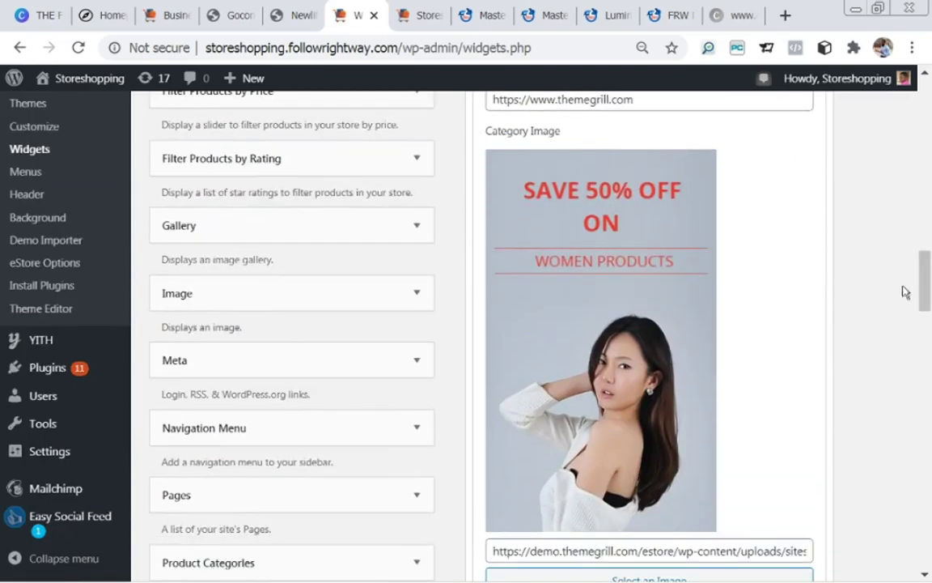
Step: Compare the Women Collection widget with its section on the live homepage, and return to the Widgets page
click(306, 27)
click(360, 26)
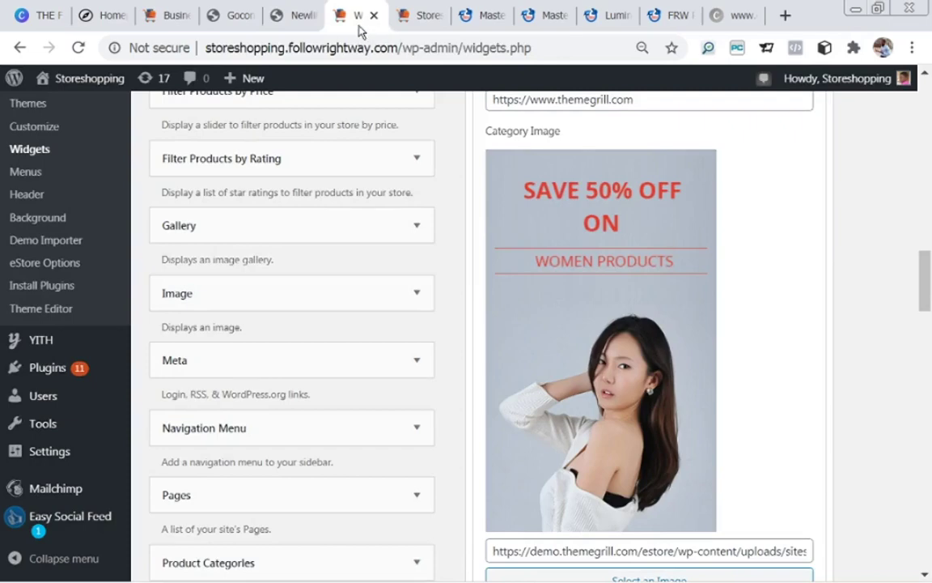
click(413, 27)
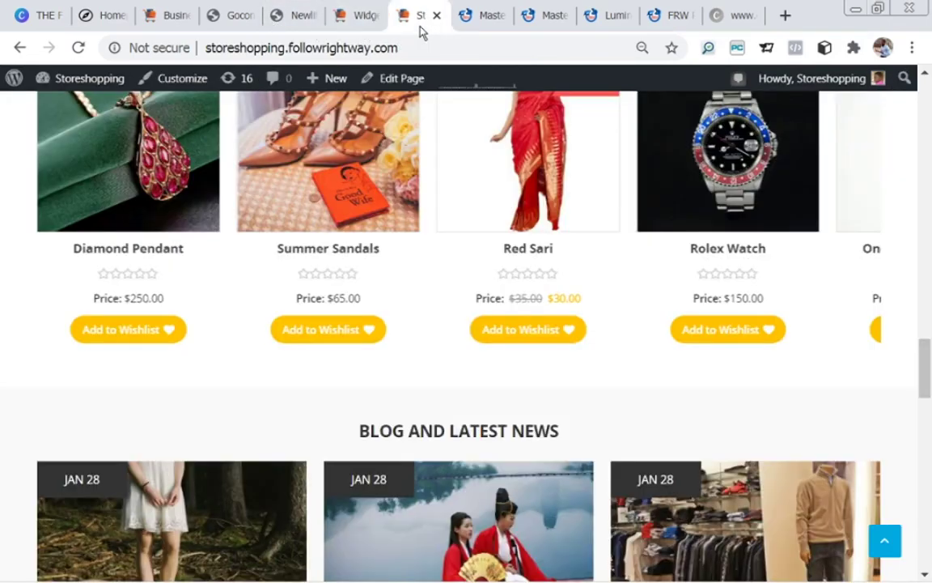
drag(926, 381, 927, 276)
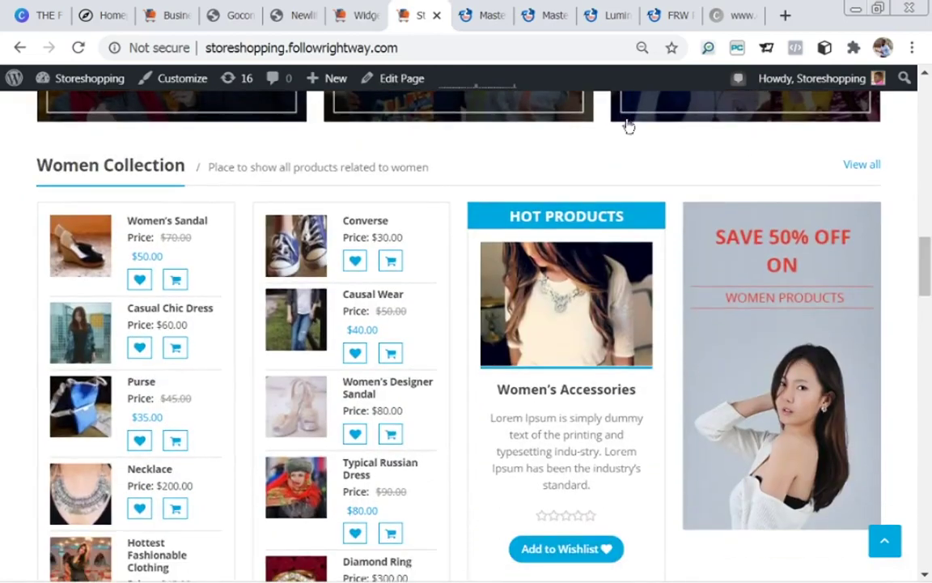
click(359, 16)
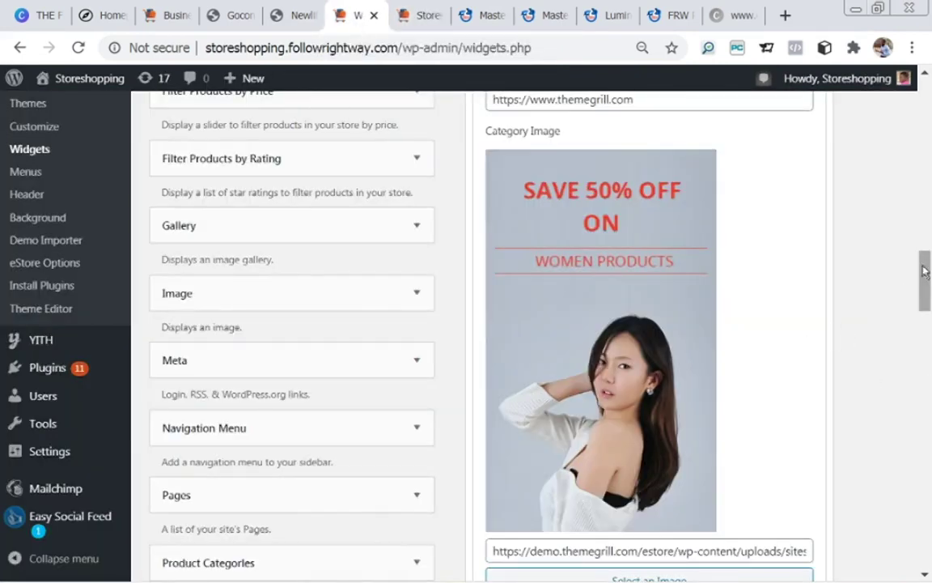